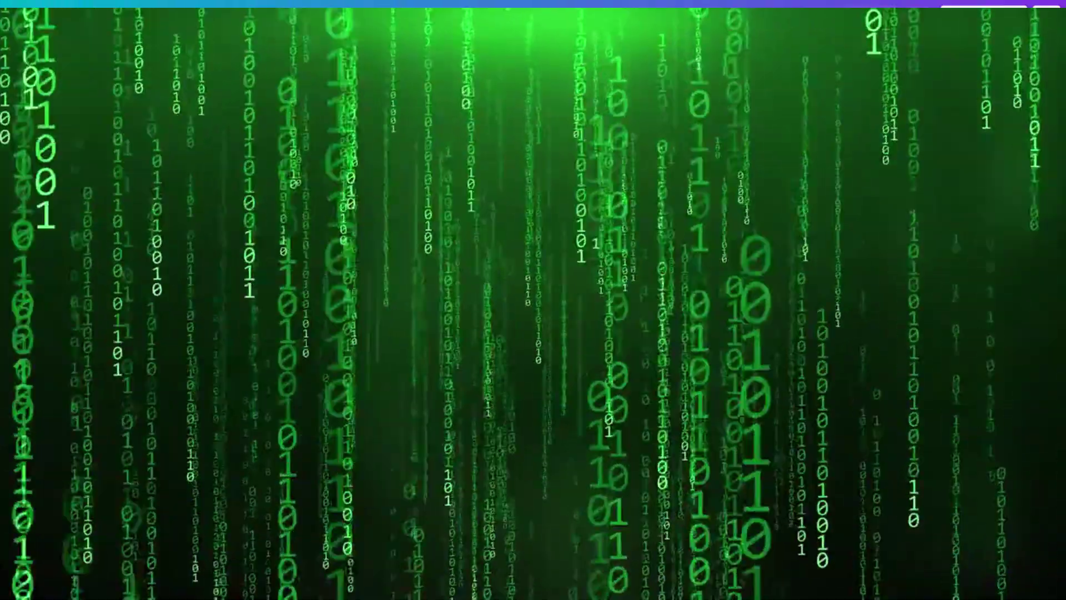
Exit the full-screen preview and return to editing the blank page 2
key(Escape)
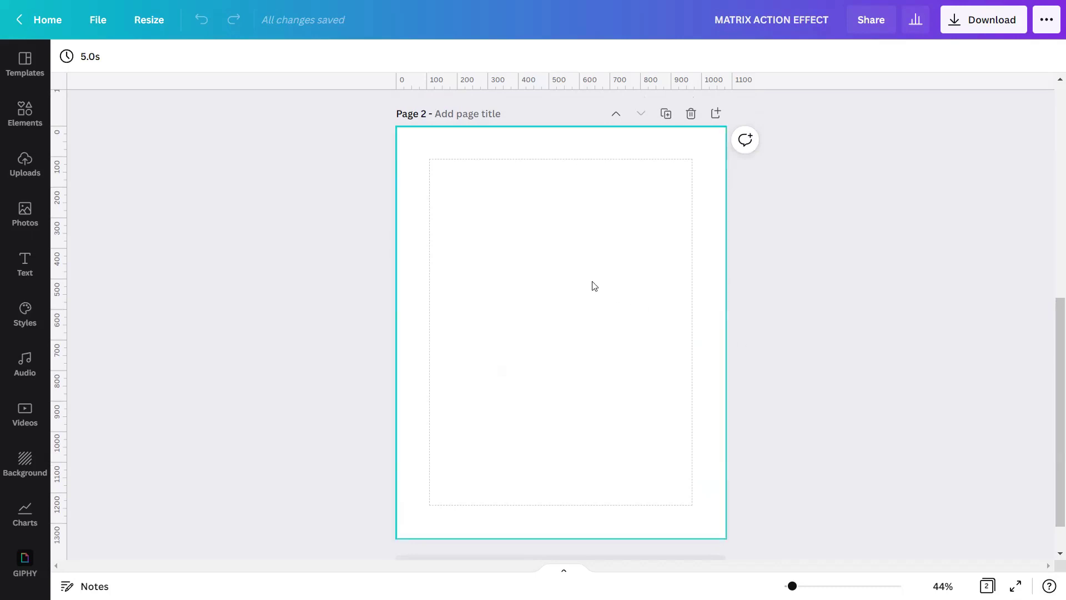
Set page 2's background to default black, then open the Photos library search box
click(577, 276)
click(67, 56)
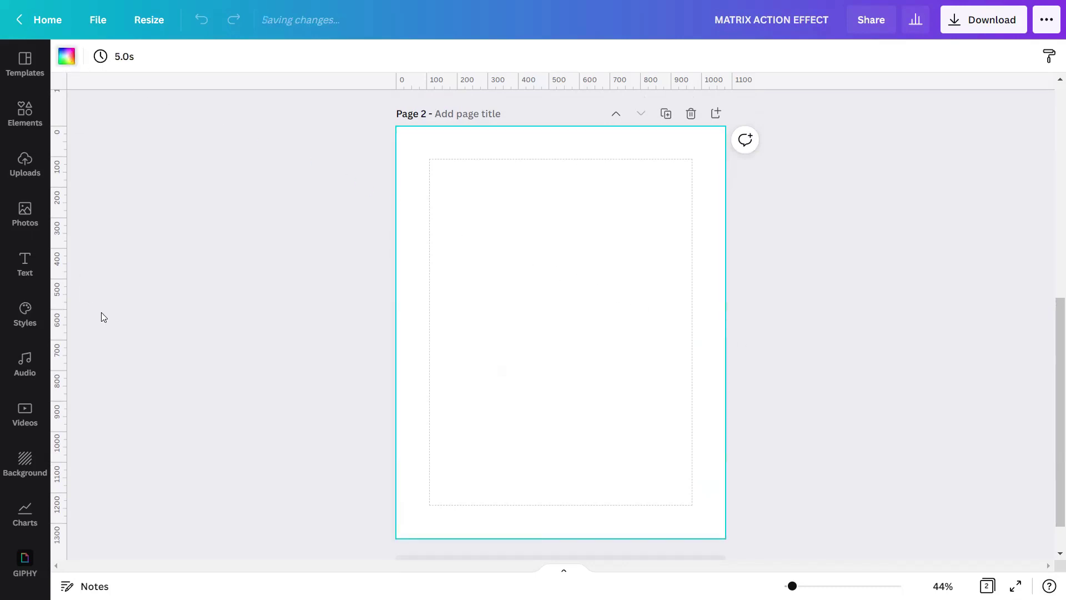
scroll(105, 324, down, 5)
scroll(105, 336, down, 6)
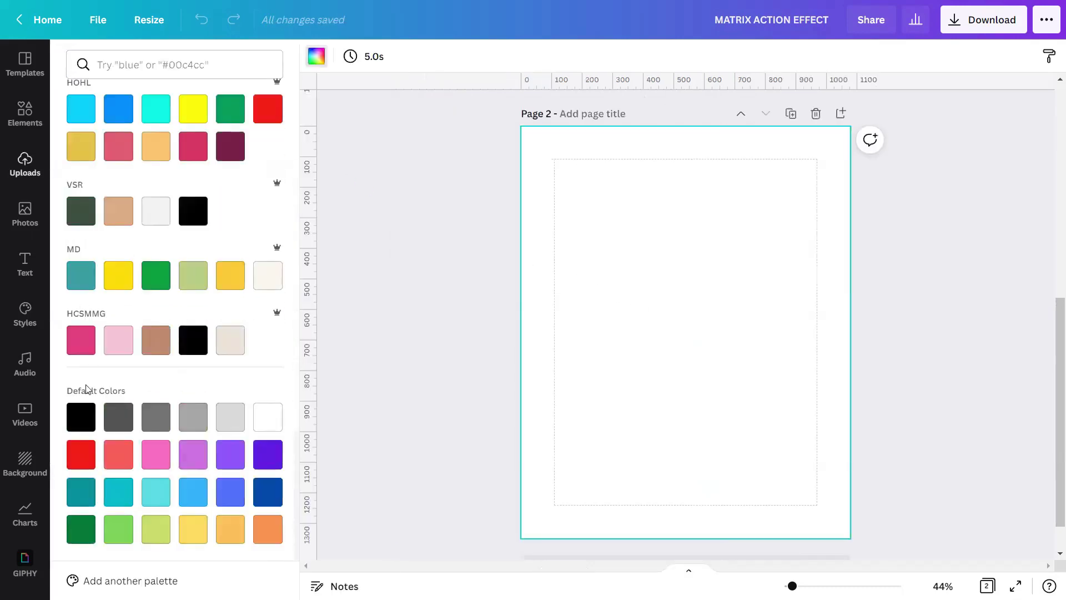
click(78, 416)
click(434, 257)
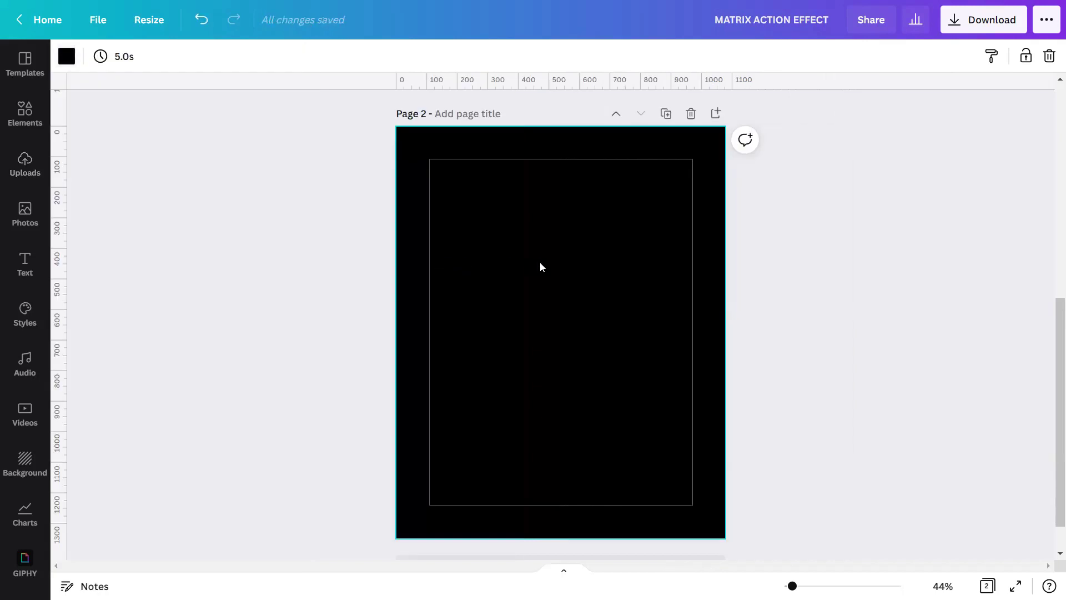
click(31, 211)
click(165, 67)
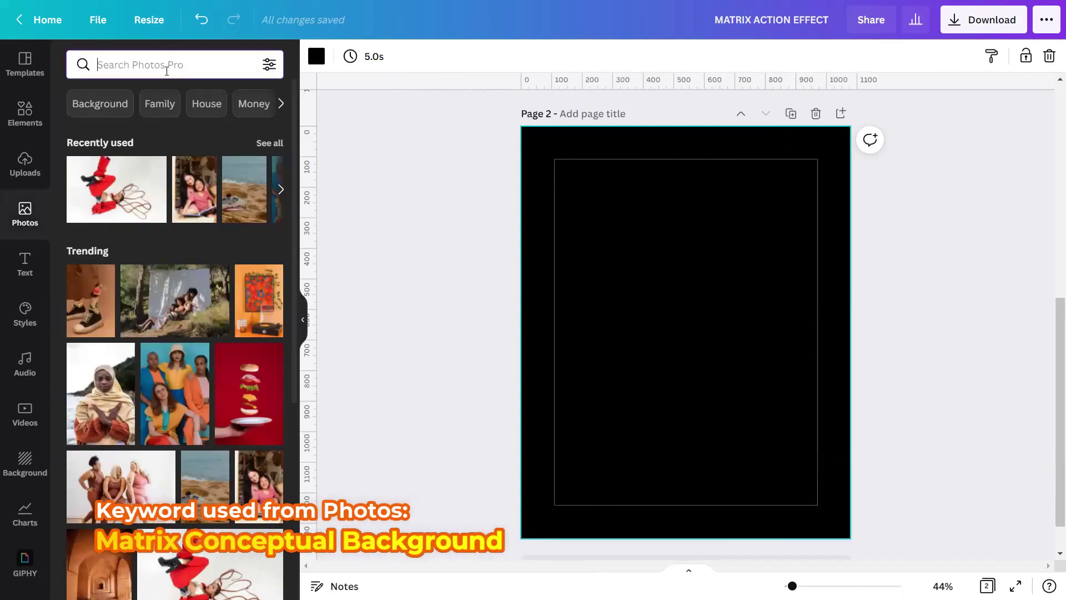
Search Photos for 'Matrix Conceptual Background', browse results, and check the green matrix photo's details
text(Matr)
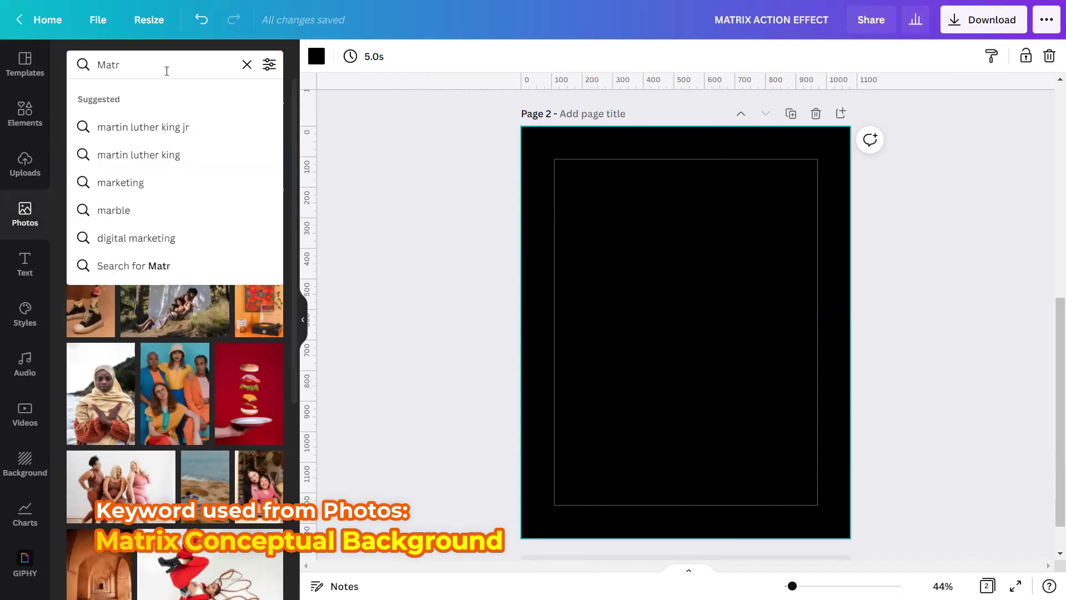
text(ix Concep)
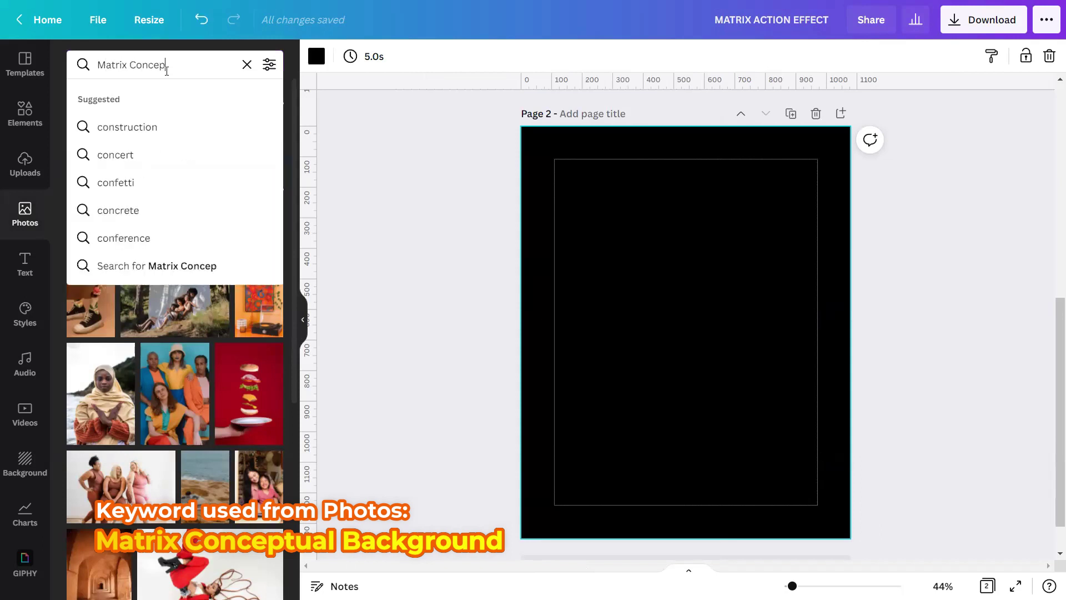
text(tual B)
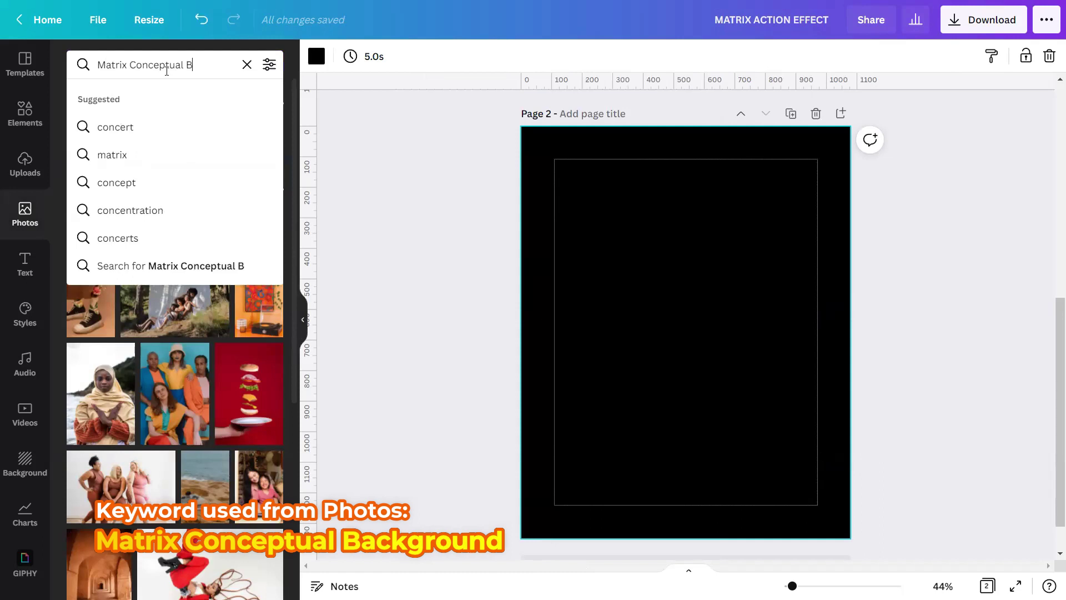
text(ackground)
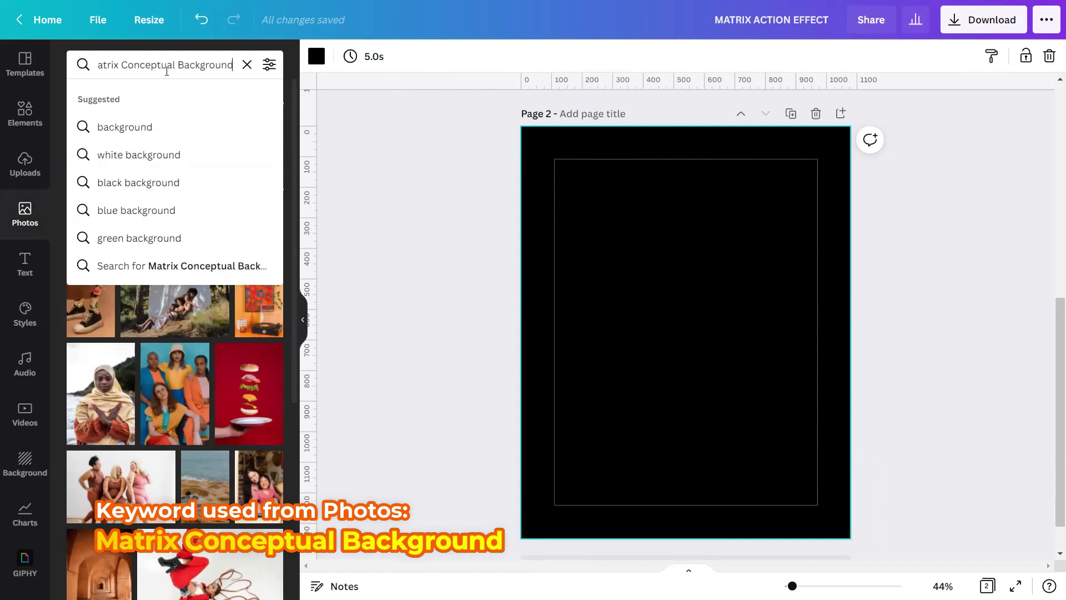
key(Return)
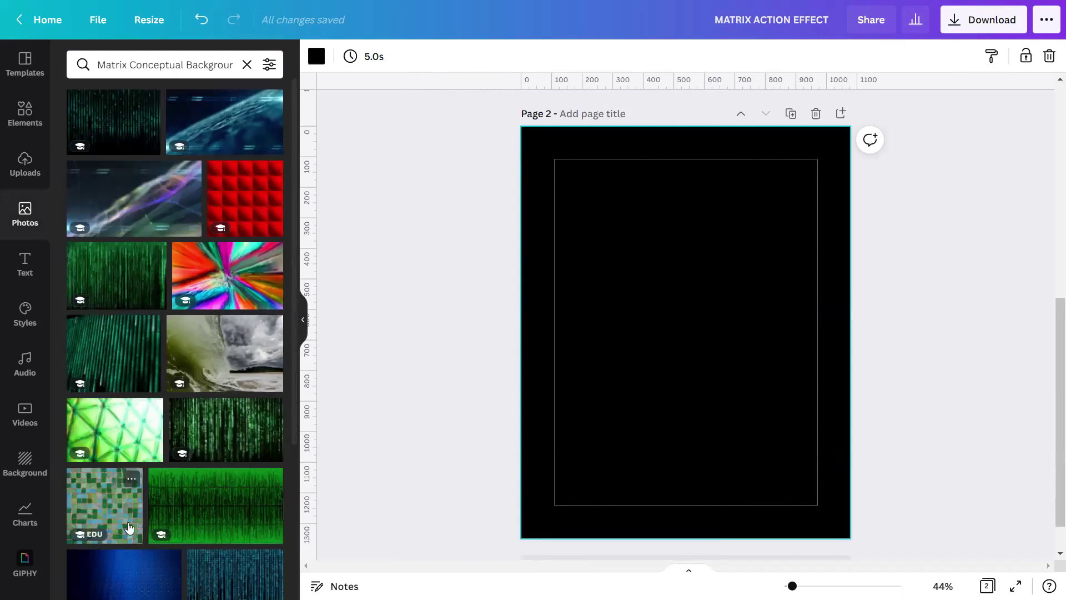
scroll(233, 528, down, 15)
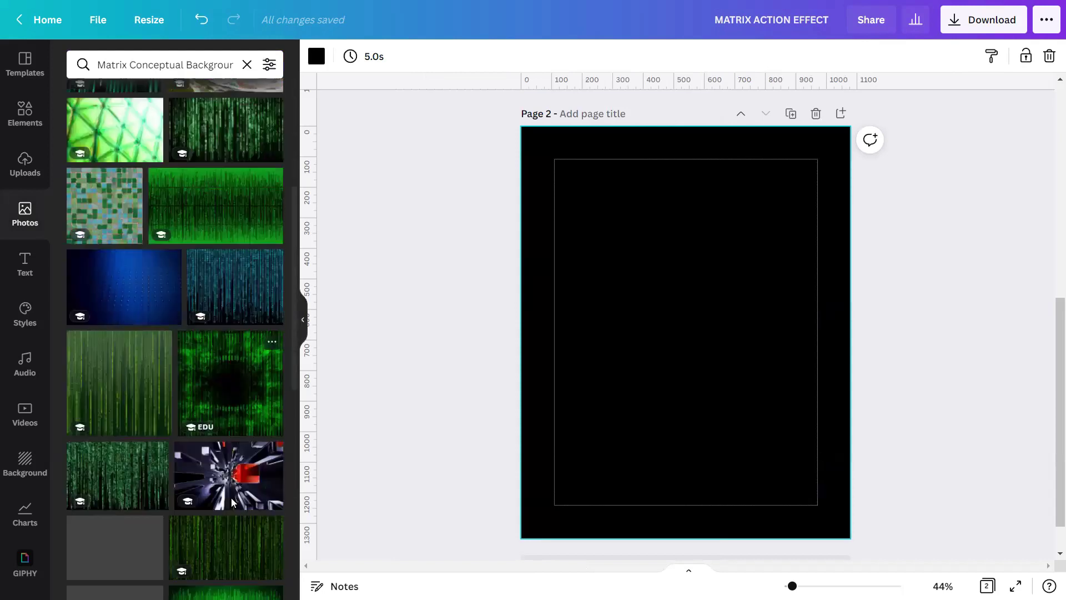
scroll(233, 500, down, 5)
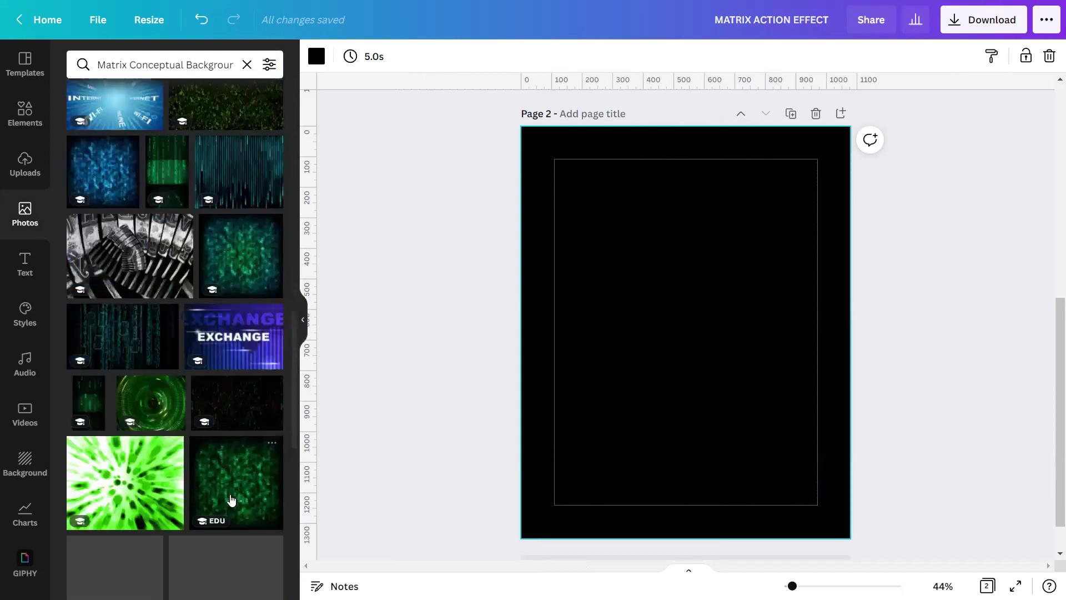
scroll(230, 493, down, 6)
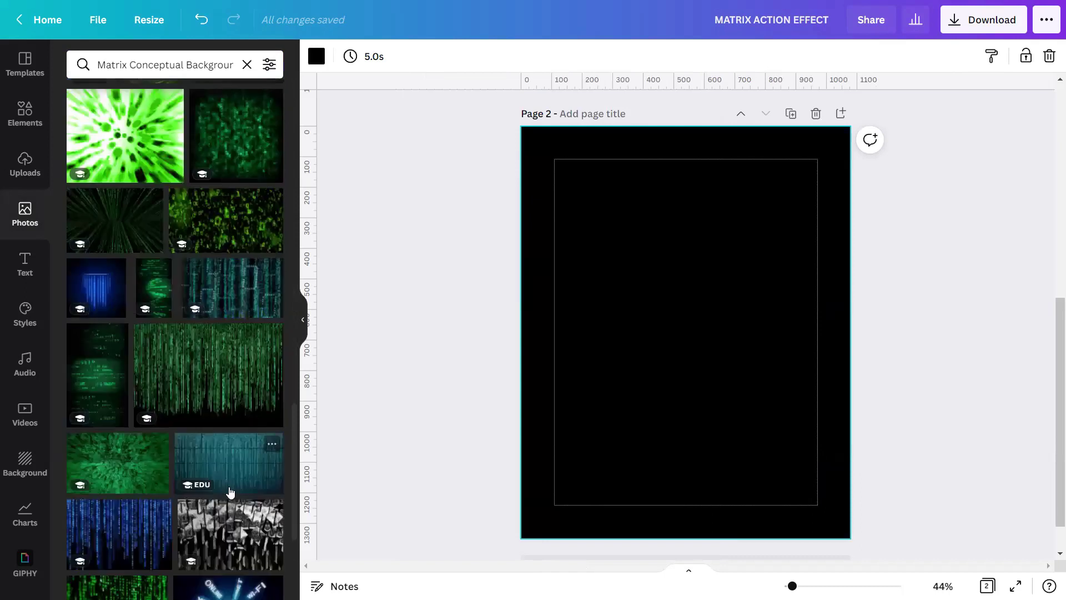
scroll(230, 493, down, 5)
scroll(230, 493, down, 7)
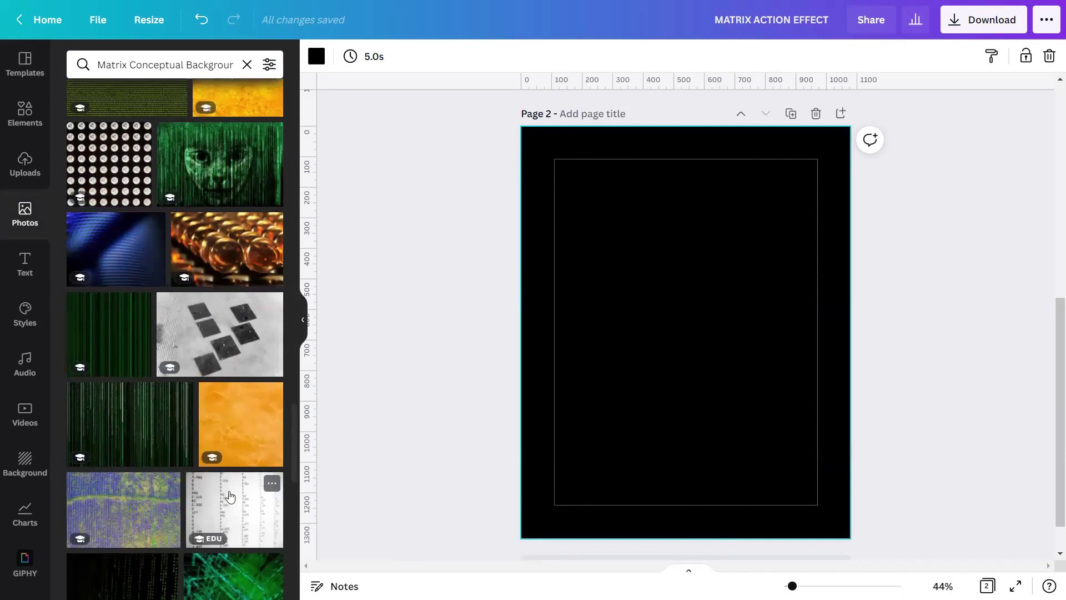
scroll(230, 491, down, 3)
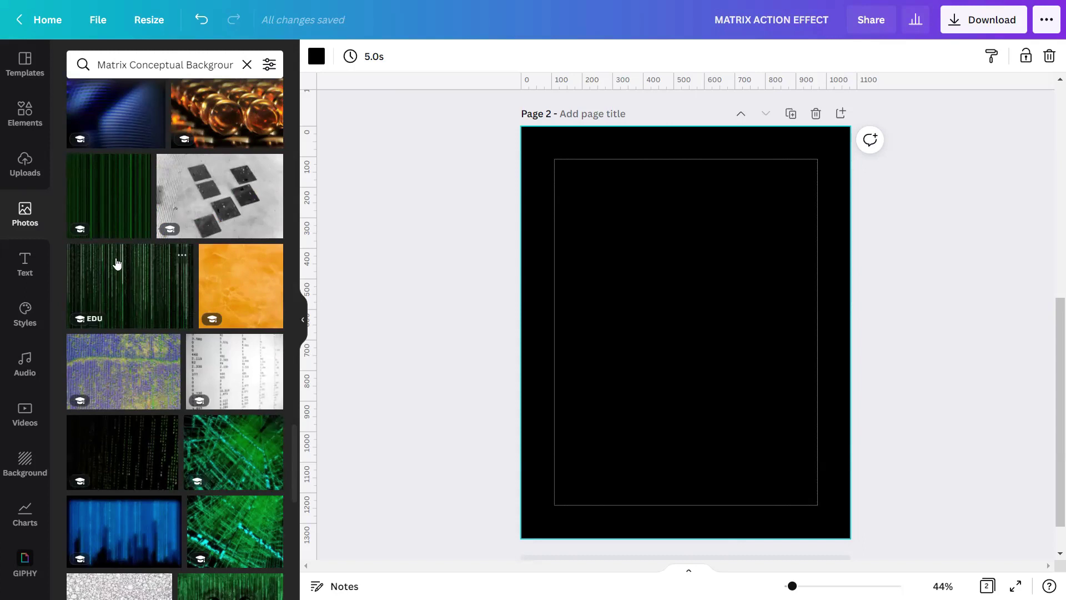
click(180, 259)
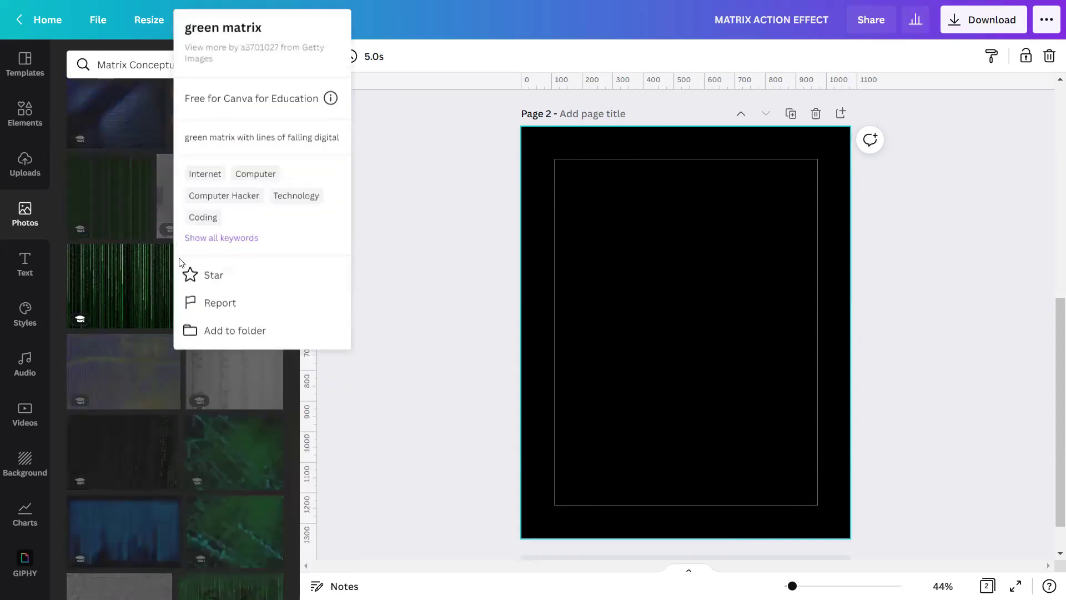
click(129, 274)
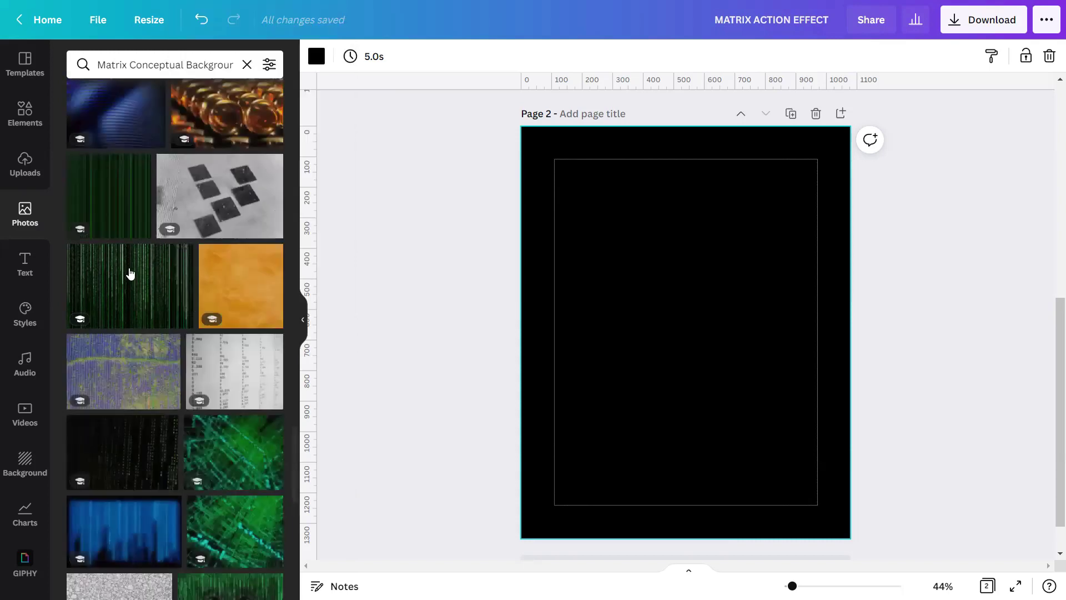
Add the green matrix photo to page 2 and stretch it to cover the page
click(133, 283)
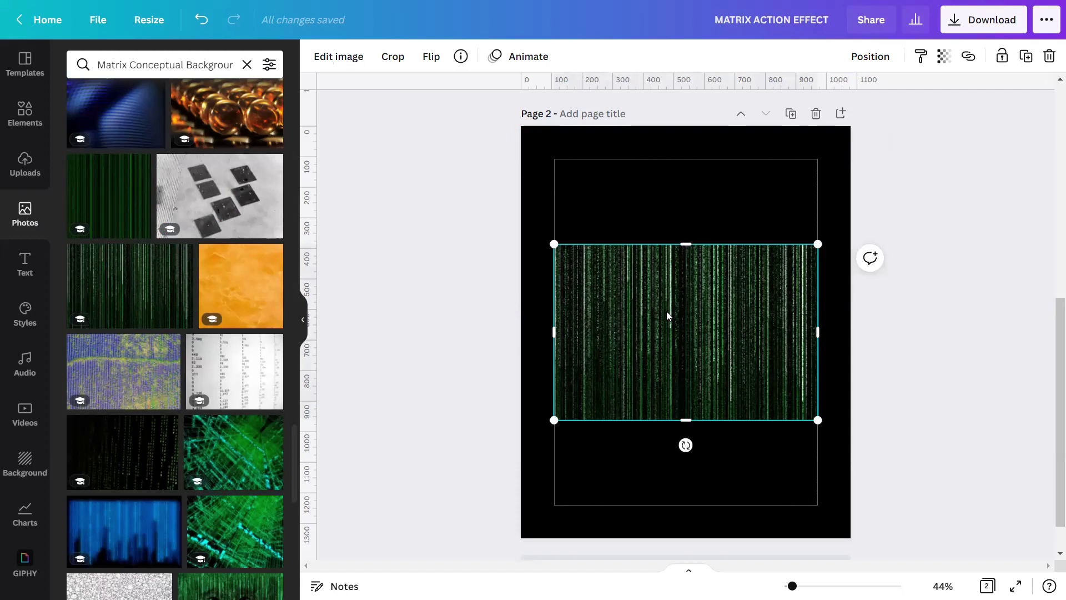
click(305, 316)
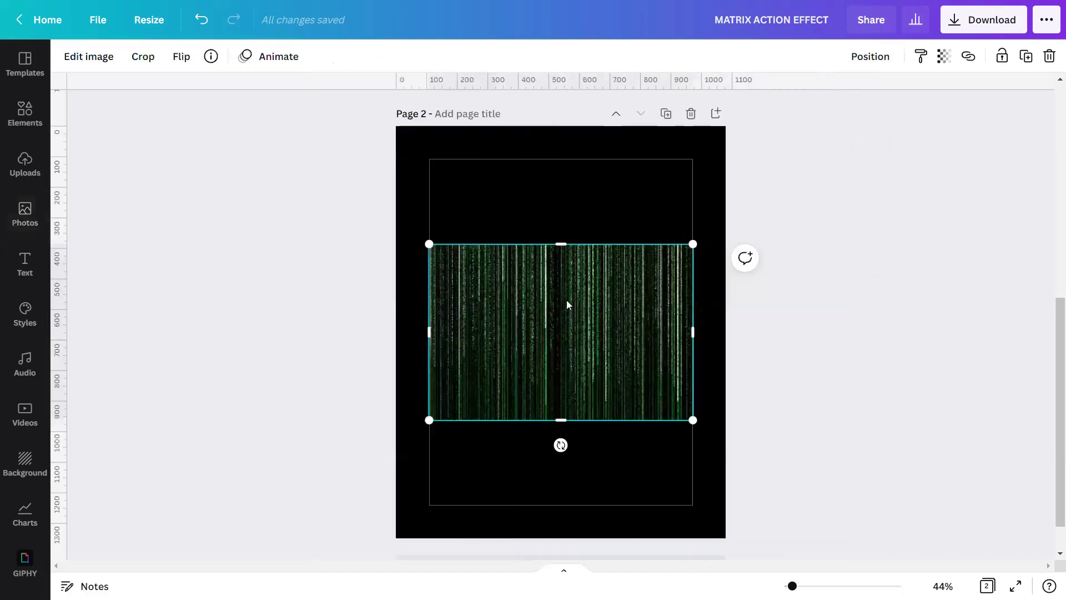
drag(429, 244, 255, 132)
drag(693, 420, 841, 528)
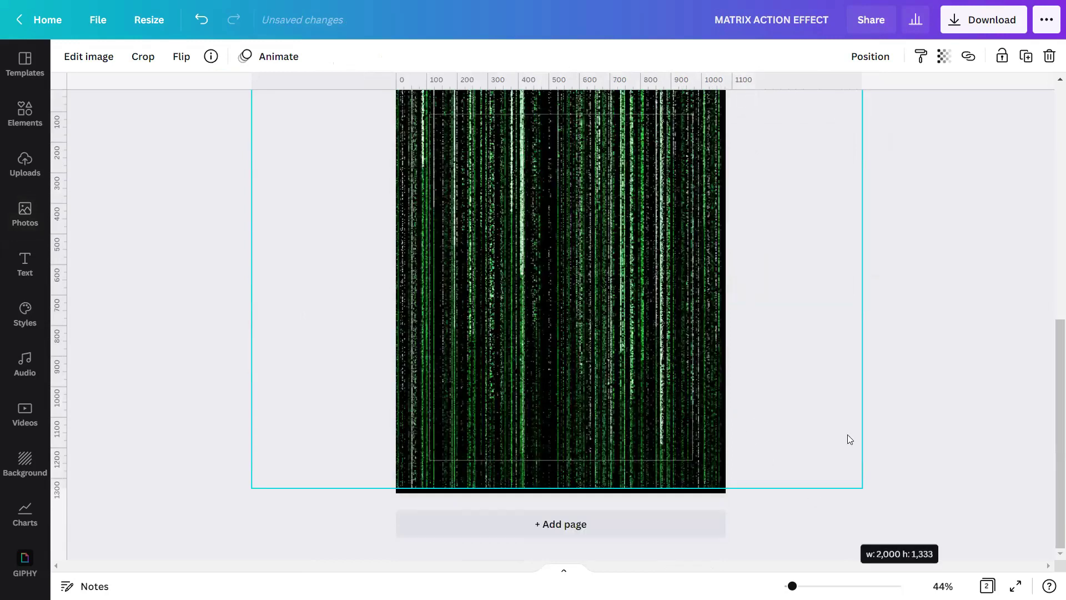
Lock the matrix photo in place and deselect it
click(880, 66)
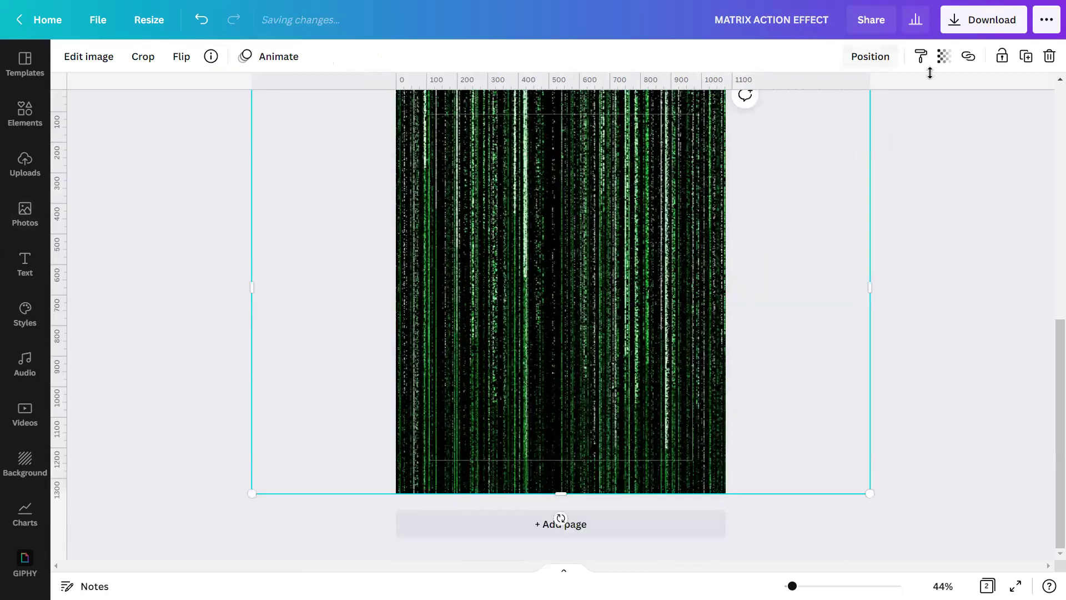
click(1003, 57)
click(1000, 316)
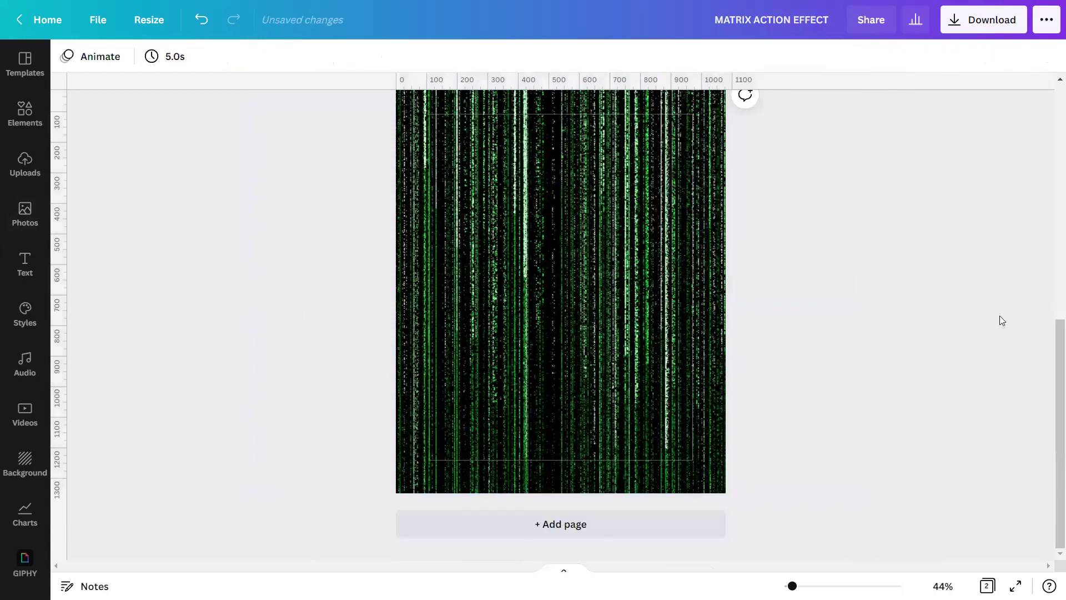
scroll(1051, 469, up, 1)
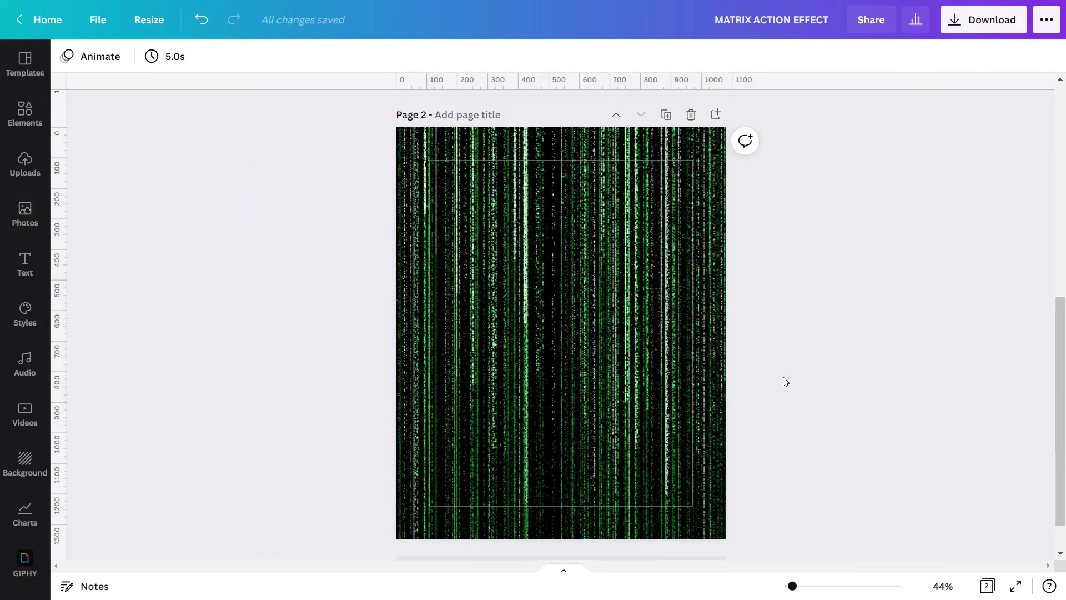
Search Elements for 'Green Matrix Backdrop', filter to Graphics, and view the first result's details
click(16, 118)
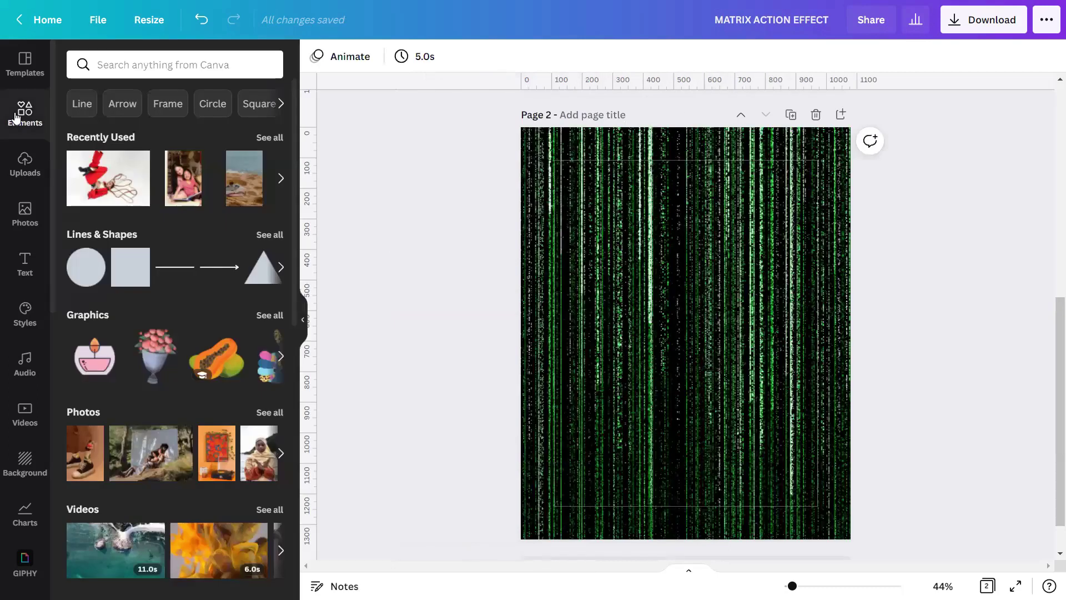
click(139, 66)
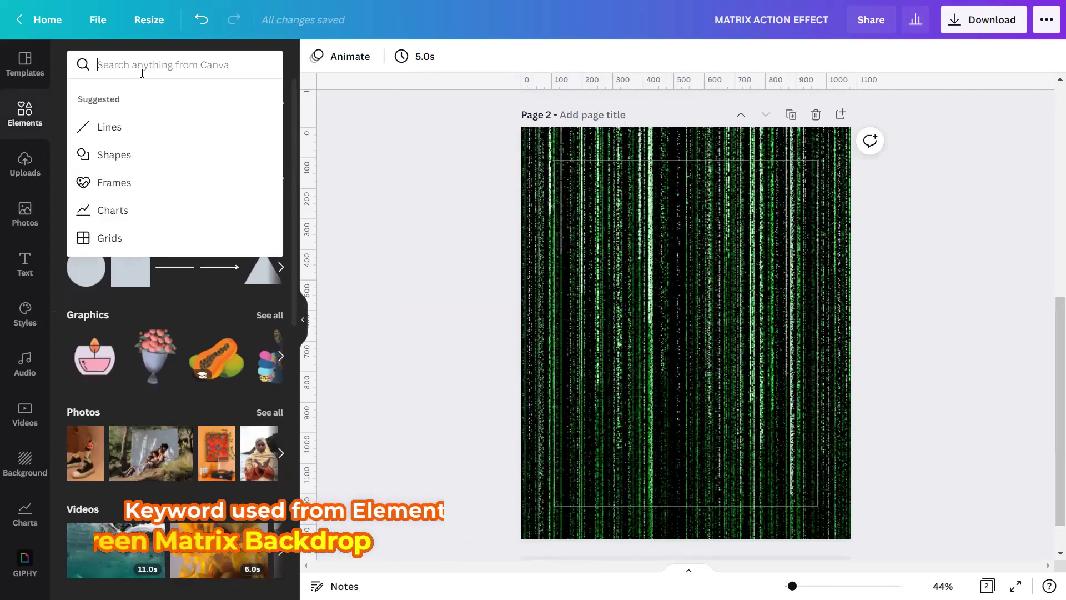
text(Green M)
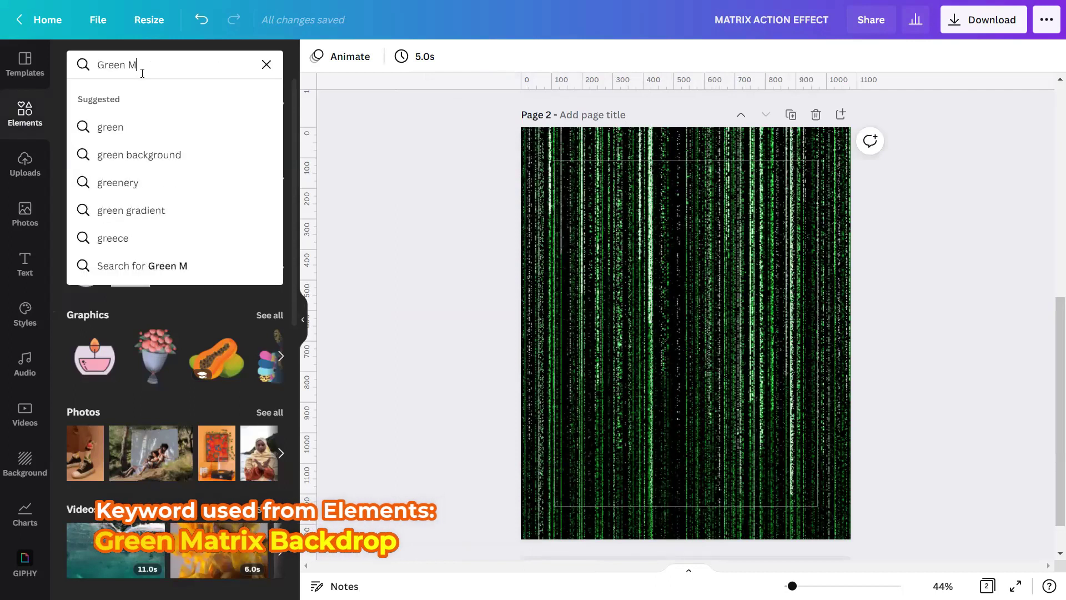
text(atrix Backdrop)
key(Return)
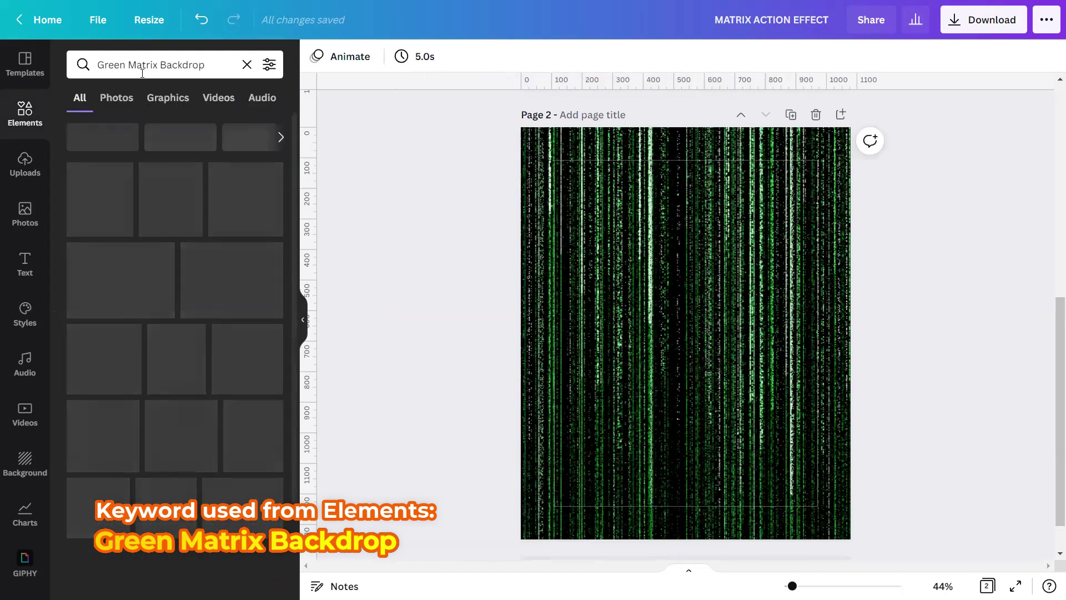
click(169, 99)
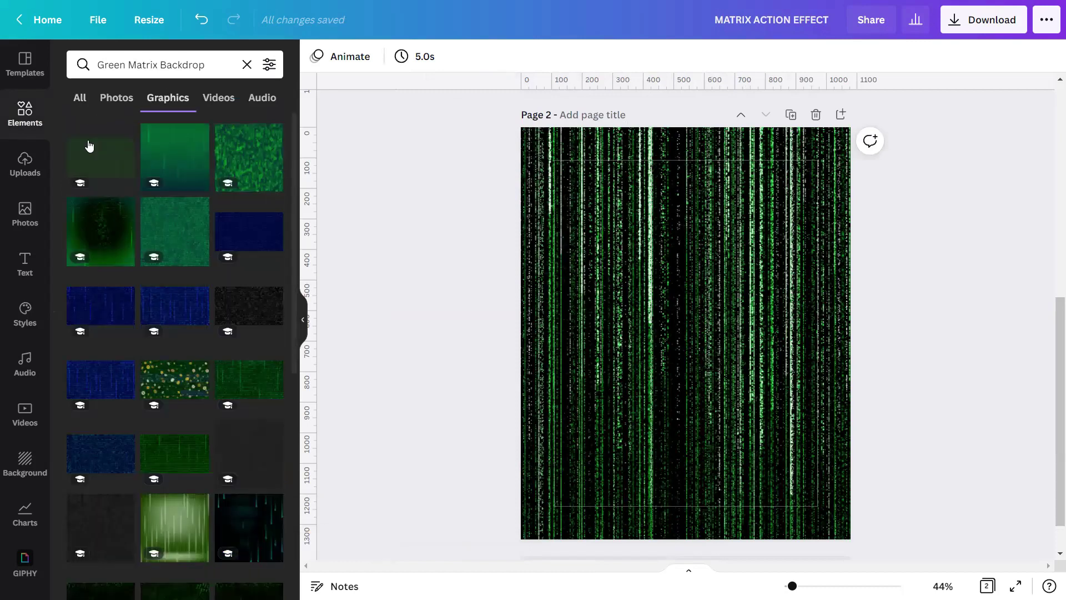
click(123, 136)
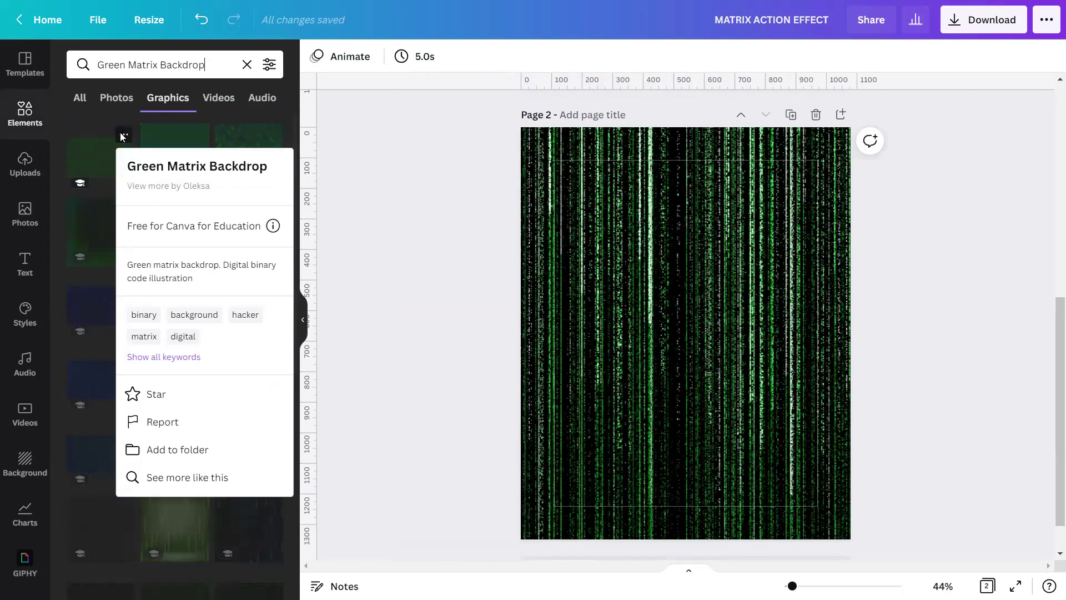
Add the Green Matrix Backdrop graphic to page 2 and hide the Elements panel
click(109, 125)
click(107, 155)
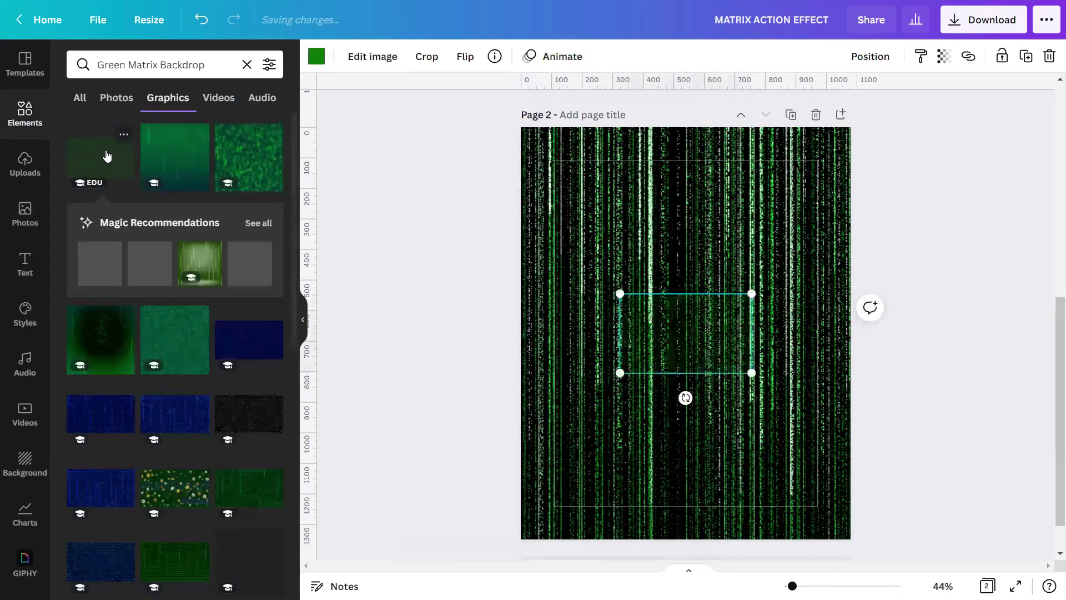
click(304, 320)
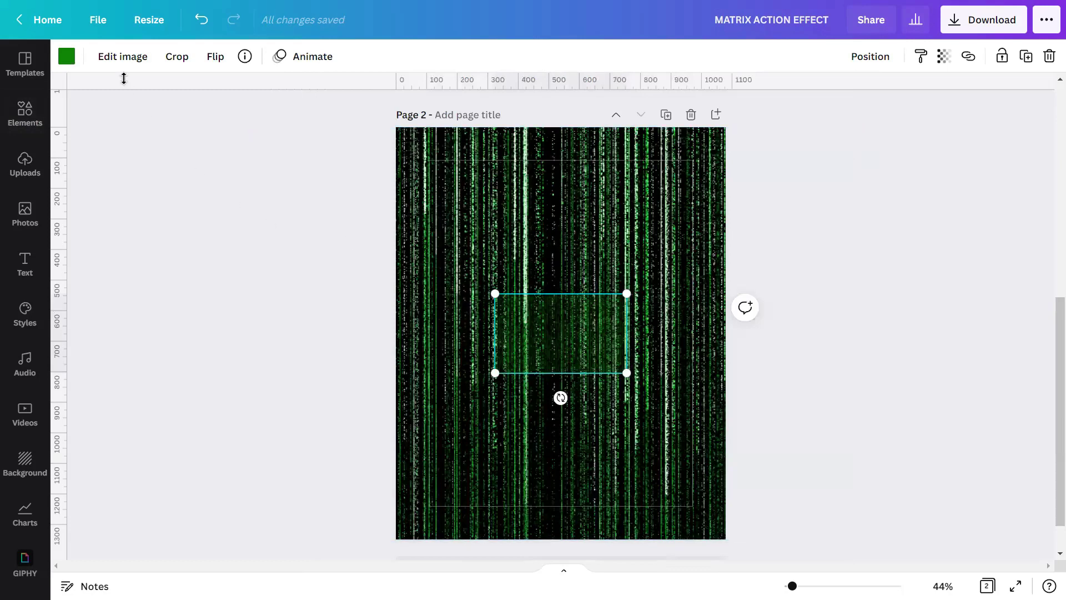
Recolour the graphic to custom light green #84CD6B and select its transparency value
click(68, 56)
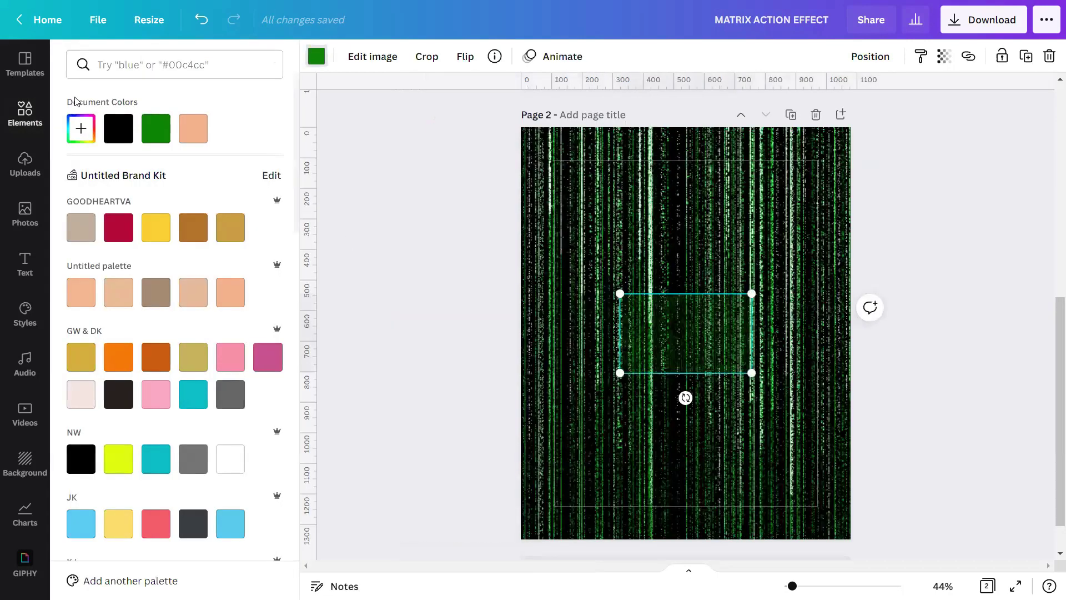
click(81, 131)
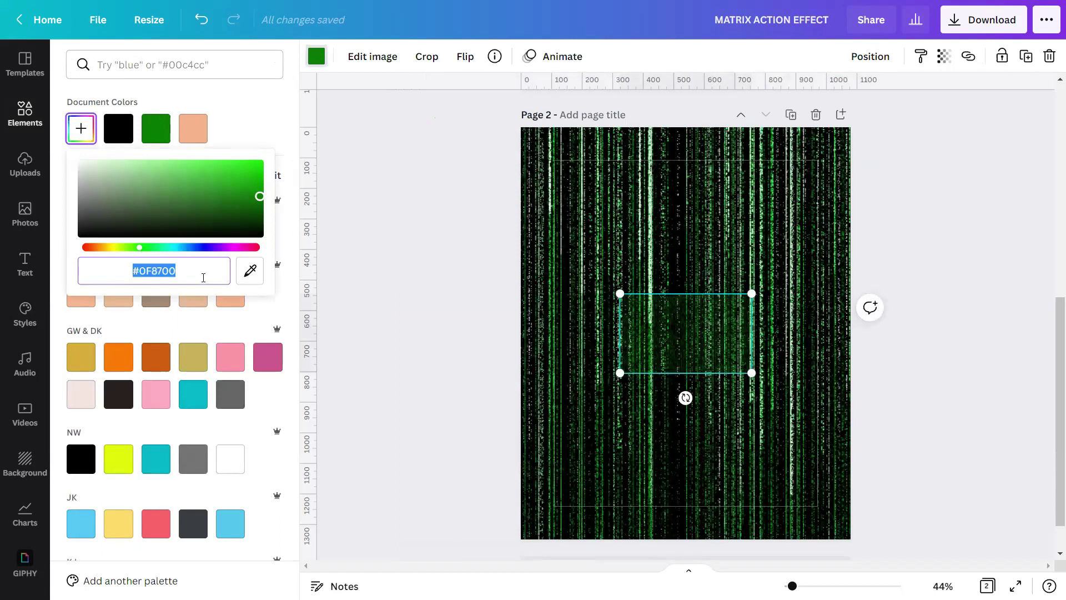
text(#)
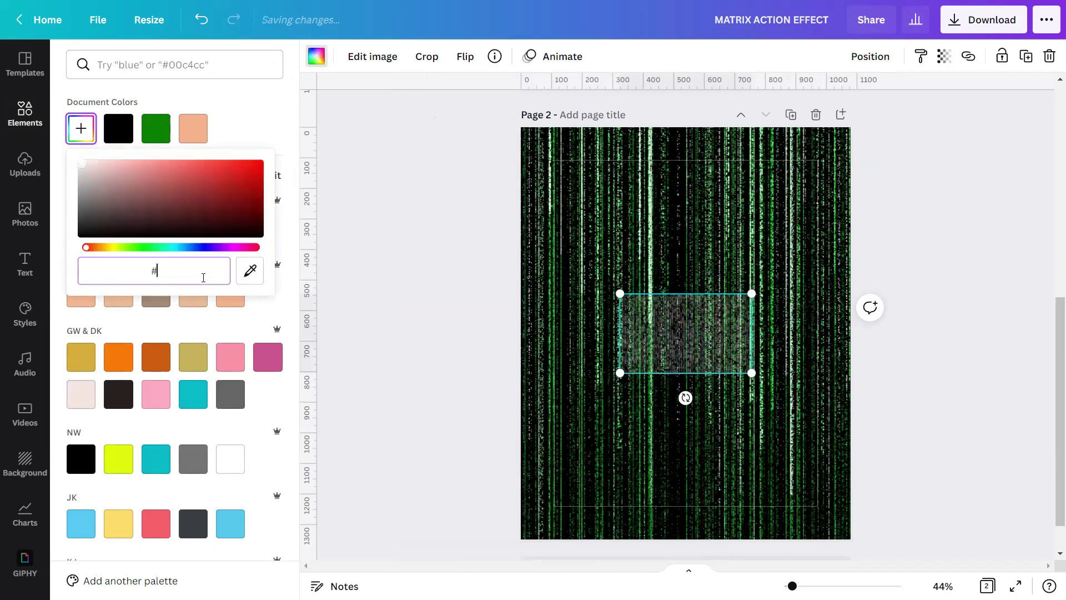
text(8)
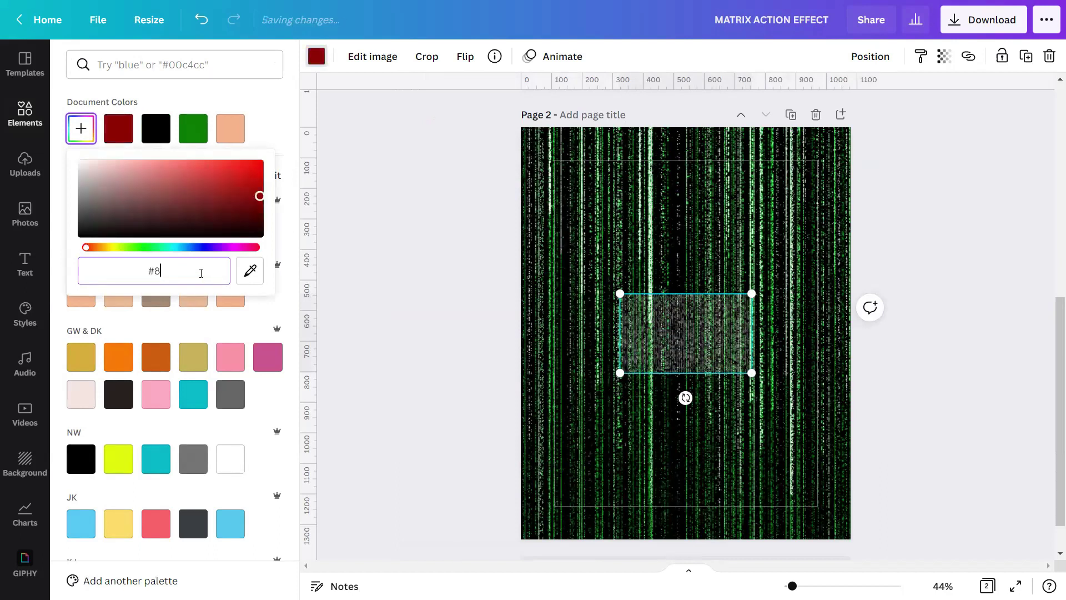
text(4)
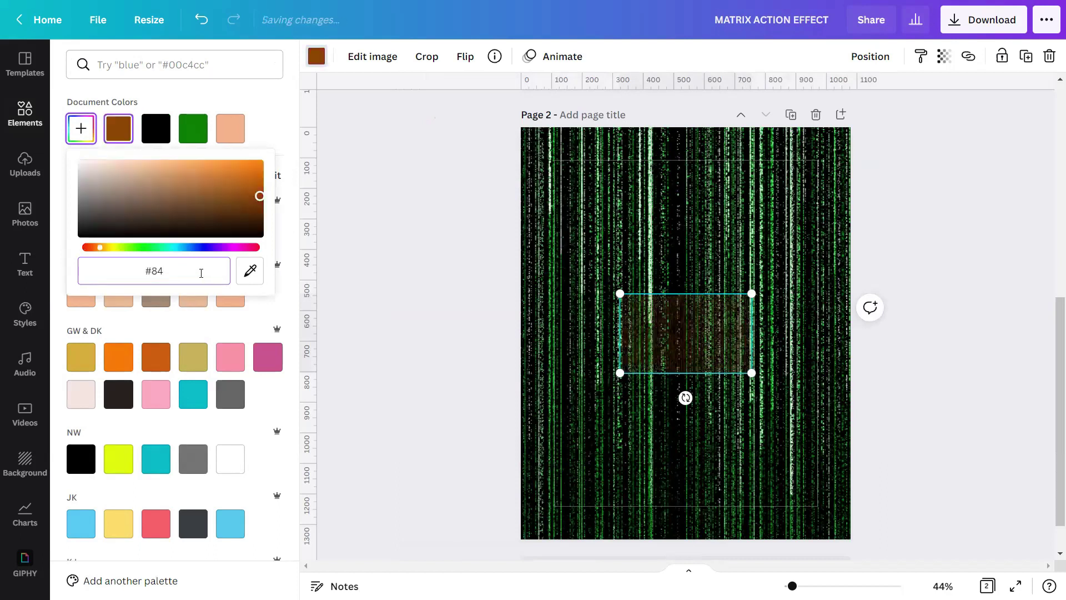
text(CD6B)
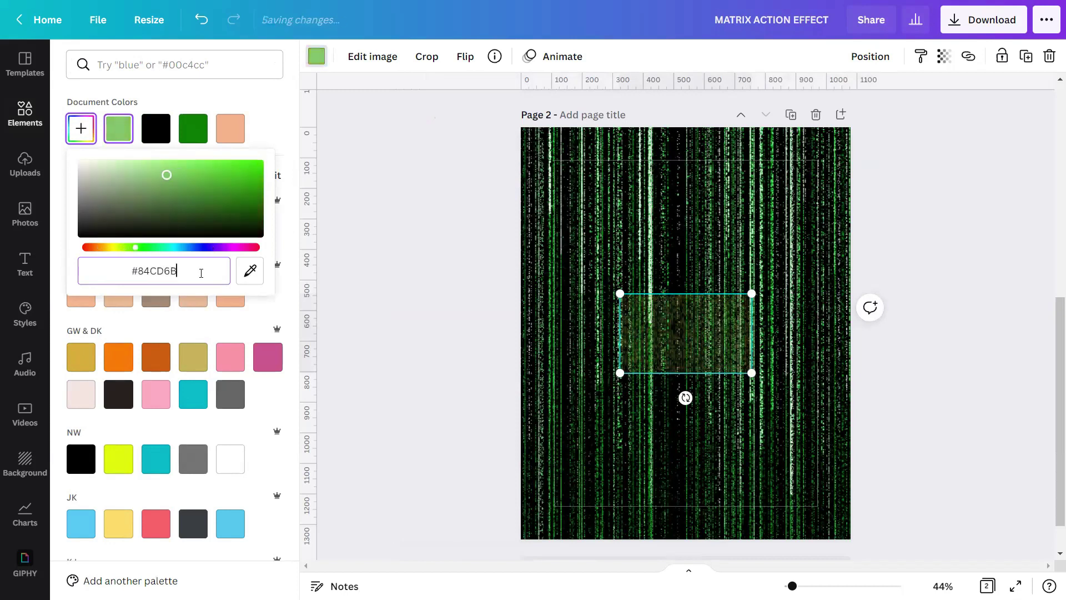
key(Escape)
key(Escape)
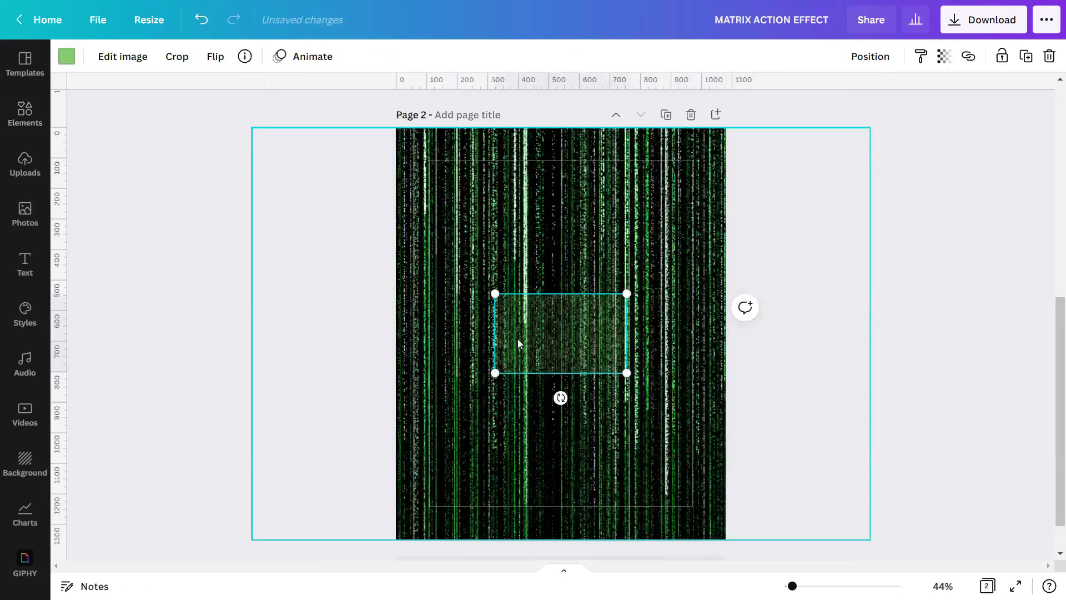
click(944, 56)
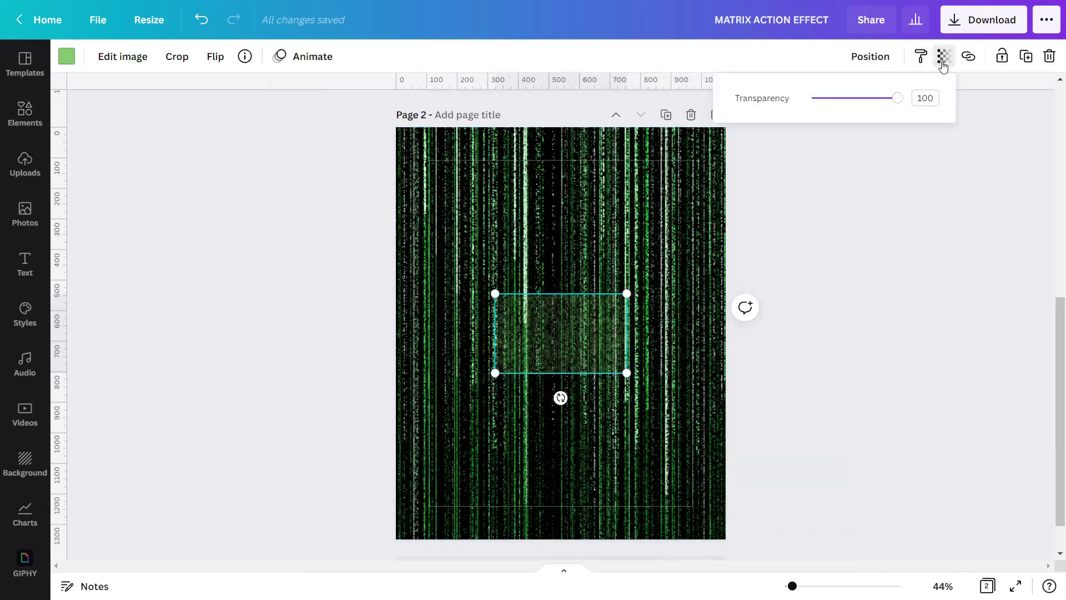
click(934, 92)
Set the graphic's transparency to 74 and stretch it to cover page 2
text(74)
drag(495, 293, 226, 102)
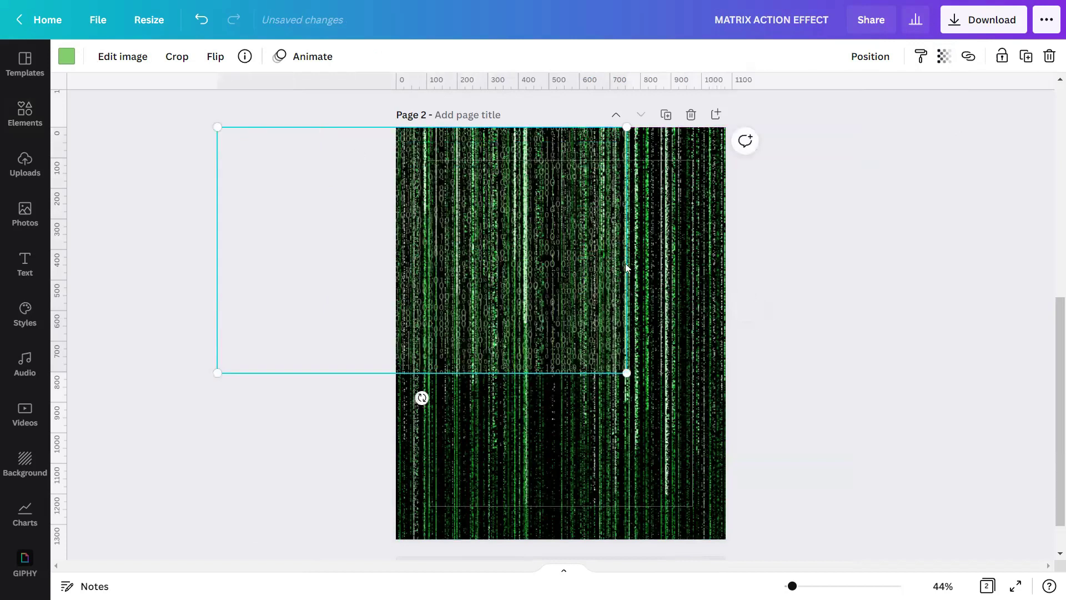
scroll(628, 345, down, 1)
drag(628, 327, 892, 535)
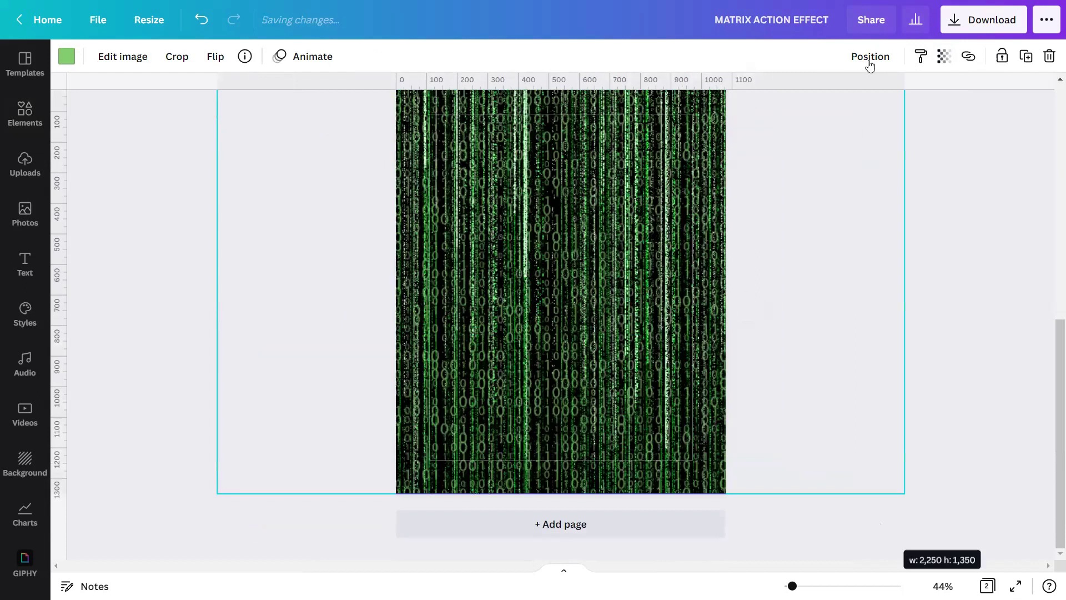
Lock the matrix graphic in place and deselect it
click(870, 57)
click(1000, 57)
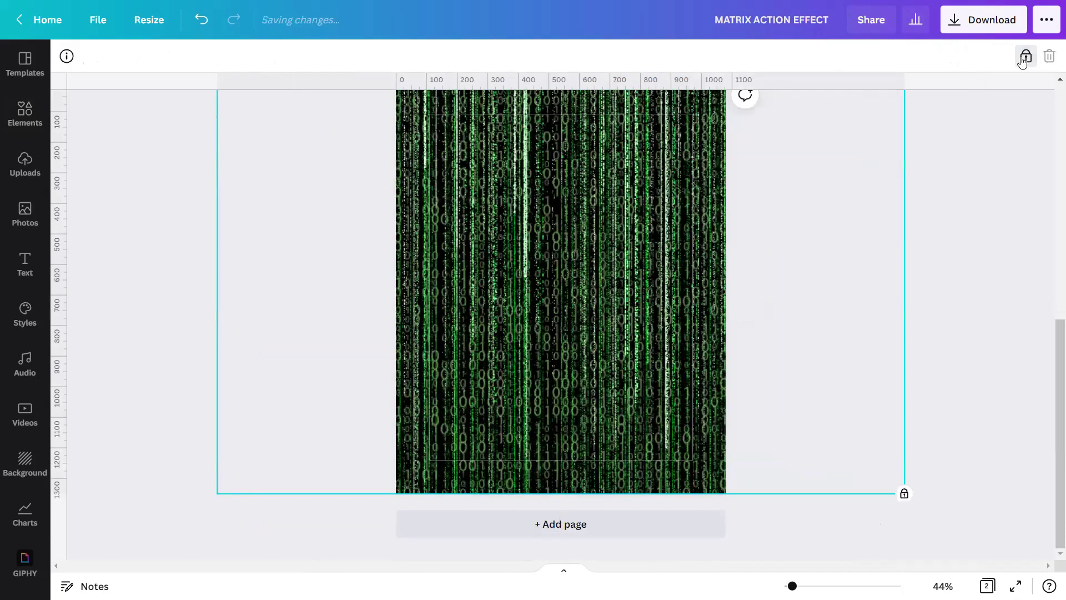
click(1023, 258)
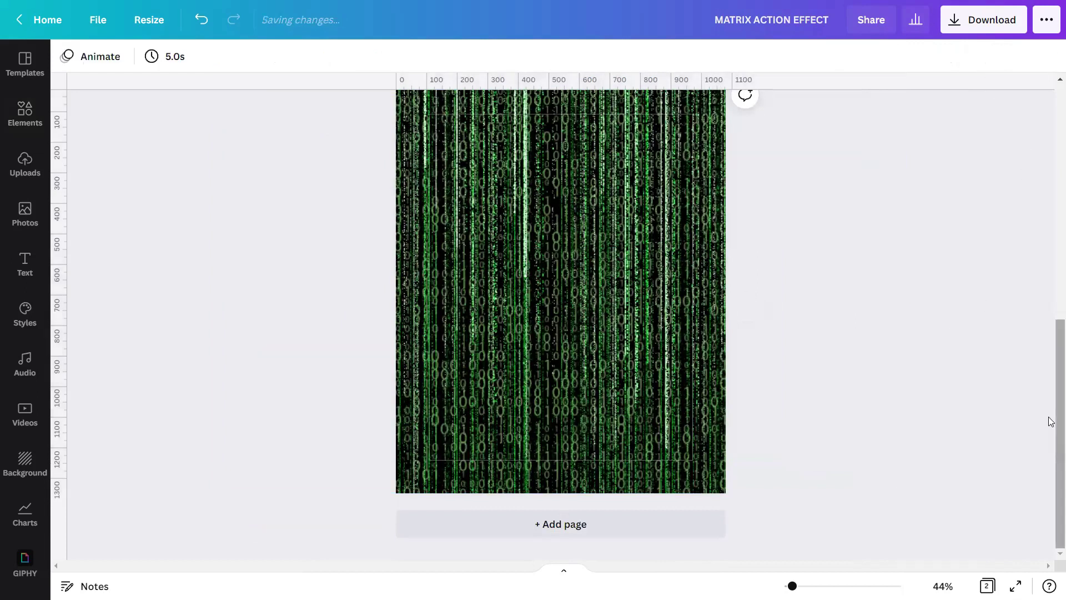
drag(1047, 419, 1048, 400)
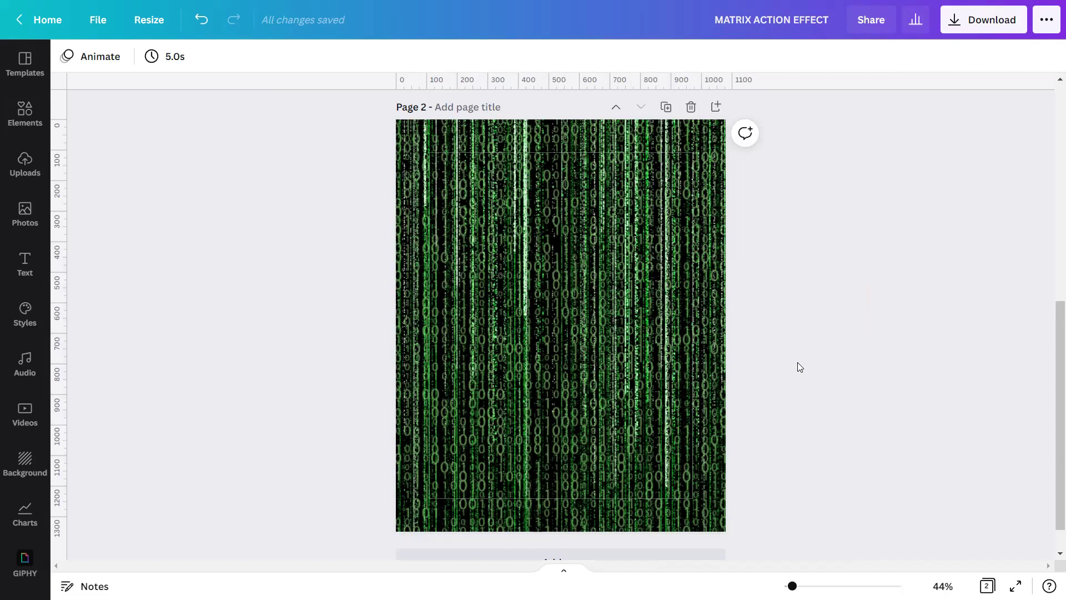
Add a new blank page 3 after page 2
scroll(797, 368, down, 1)
click(646, 520)
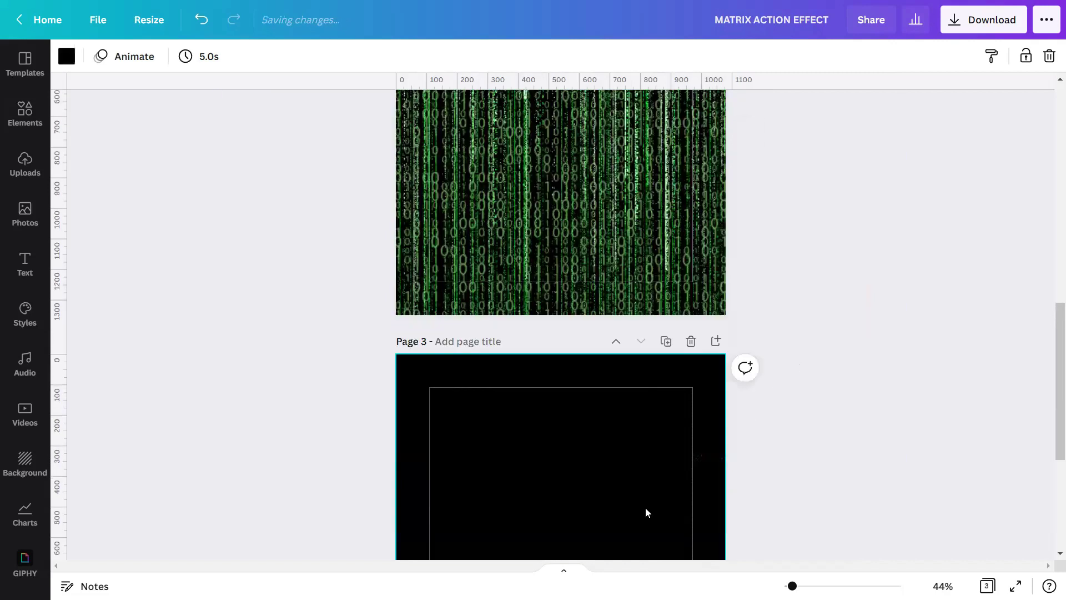
scroll(1011, 405, up, 1)
click(1020, 382)
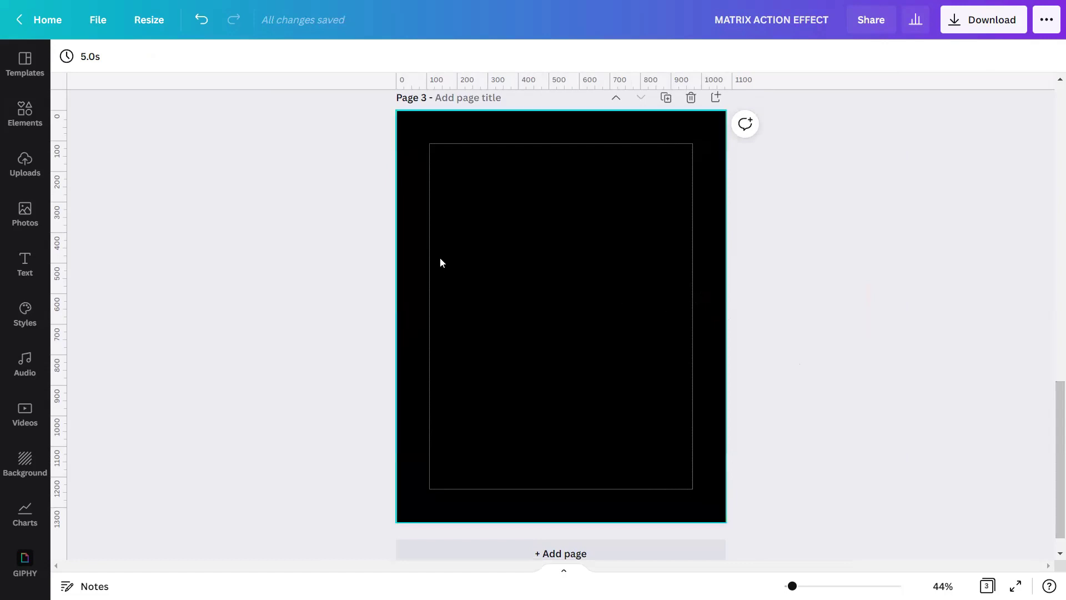
Place the uploaded woman-in-red photo on page 3 and hide the Uploads panel
click(20, 158)
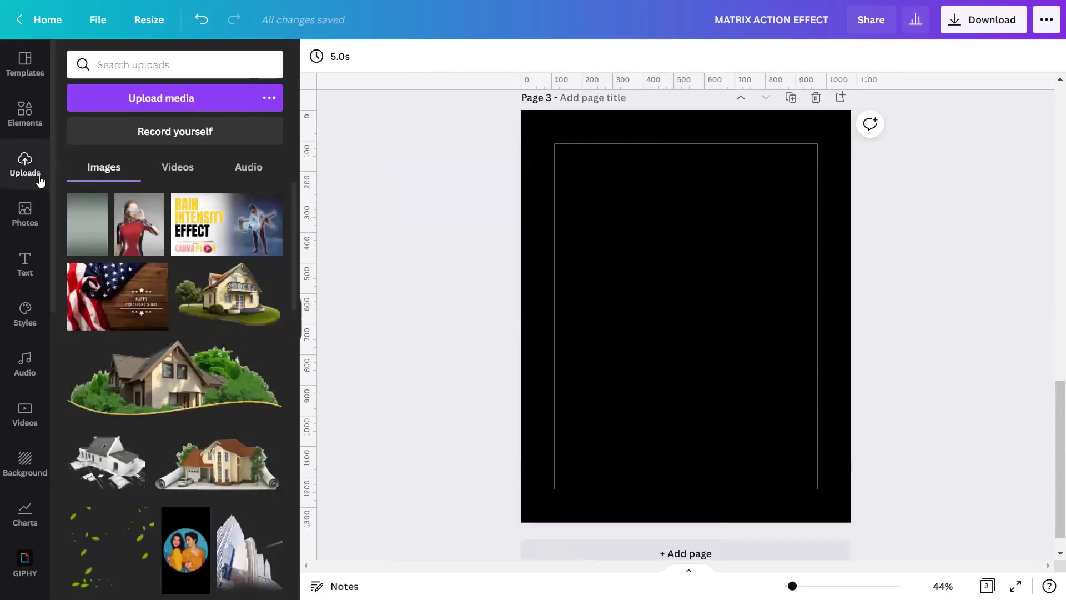
click(138, 225)
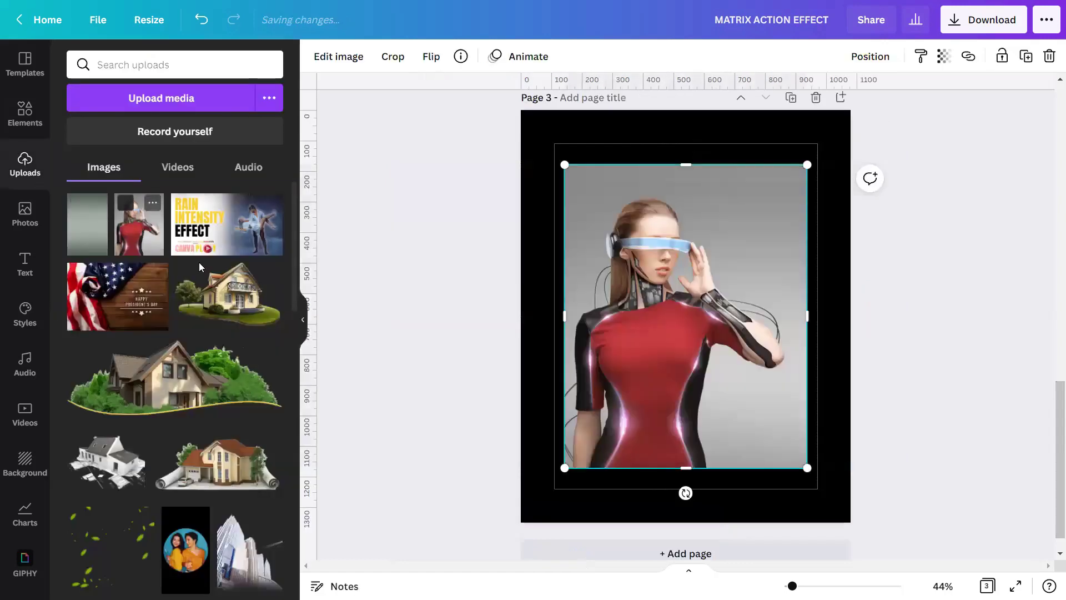
click(303, 328)
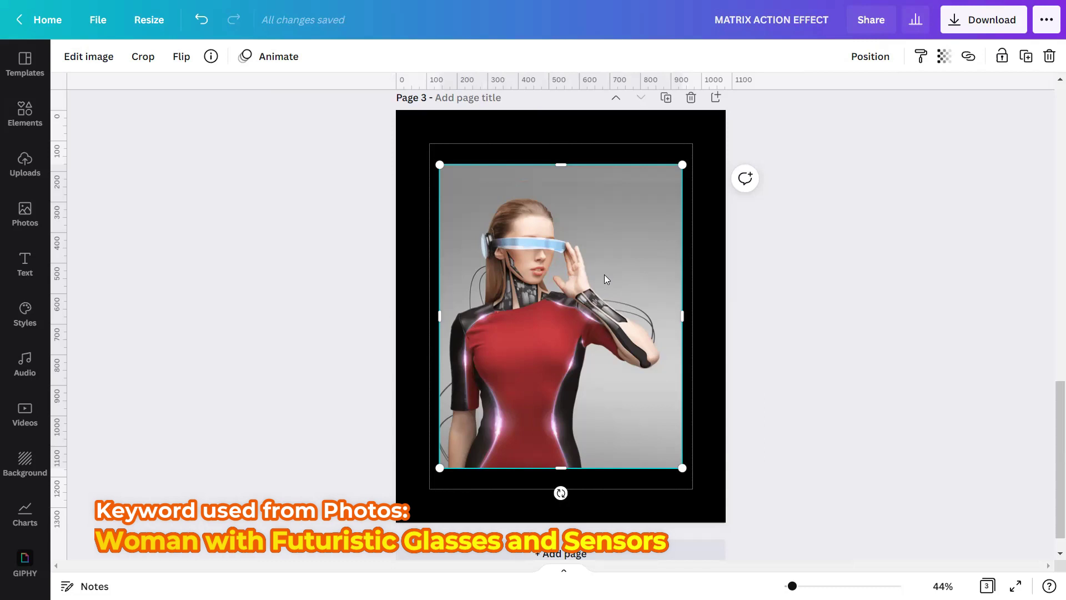
Apply Background Remover to the woman's photo, removing its grey background
click(90, 58)
click(146, 278)
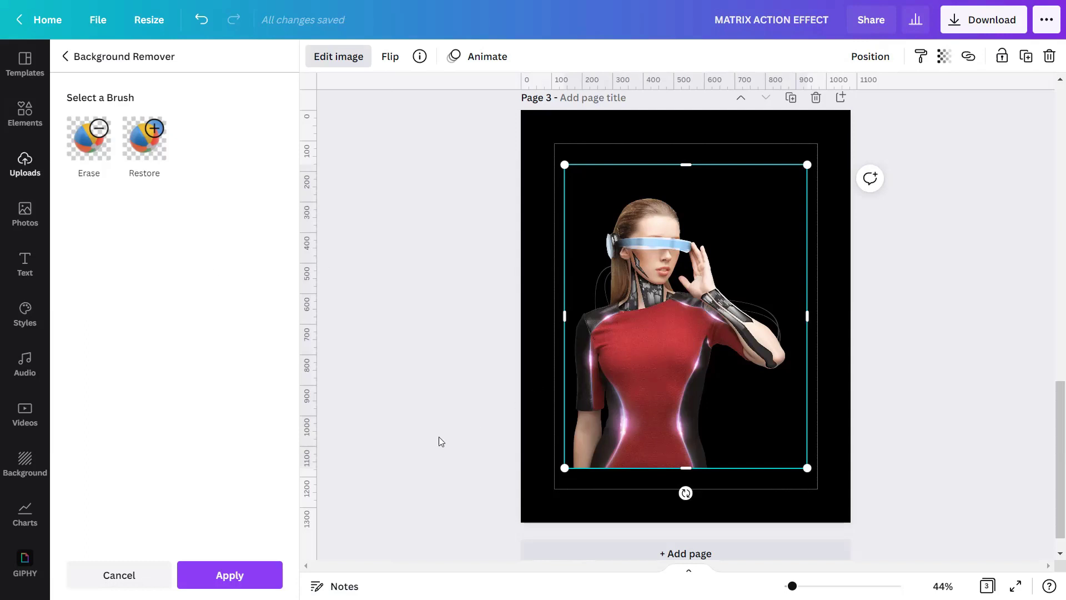
click(214, 573)
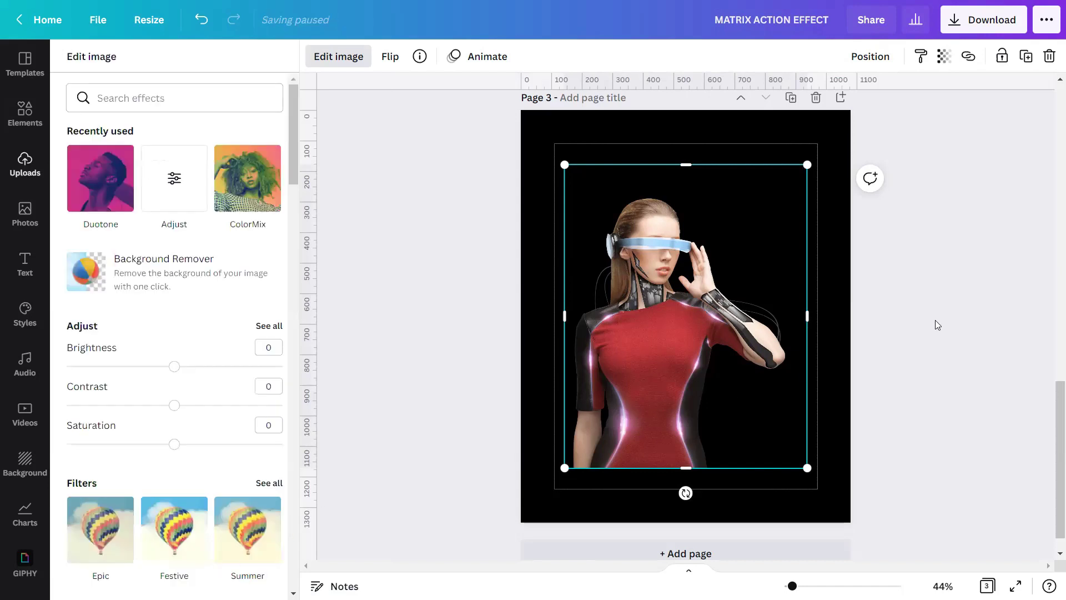
key(Escape)
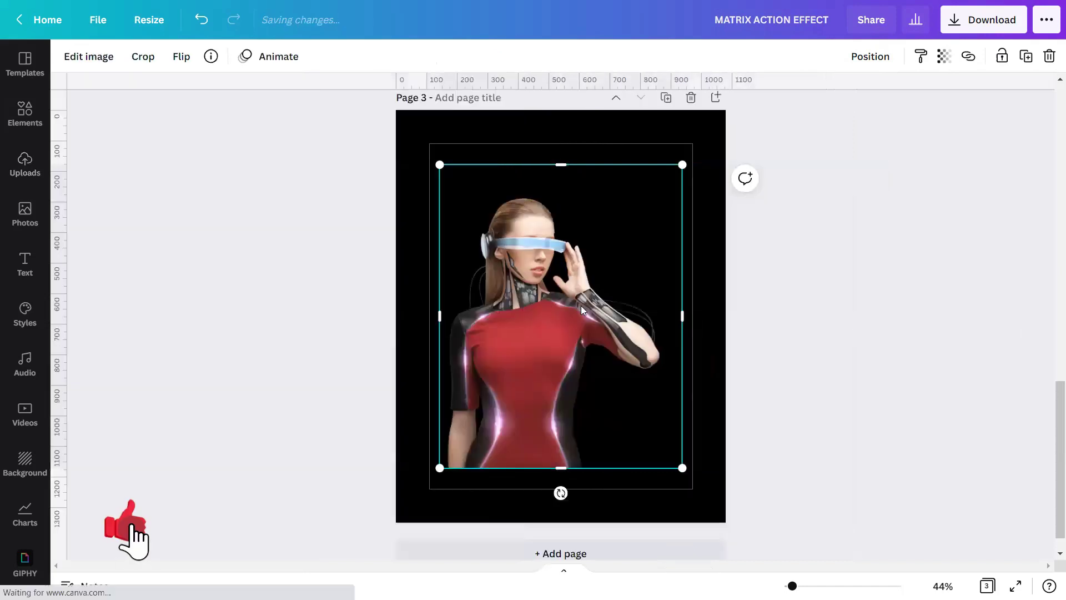
Duplicate the woman image and arrange the two copies side by side, left and right
click(1026, 56)
drag(575, 268, 699, 275)
drag(517, 312, 452, 311)
drag(730, 288, 691, 289)
click(490, 295)
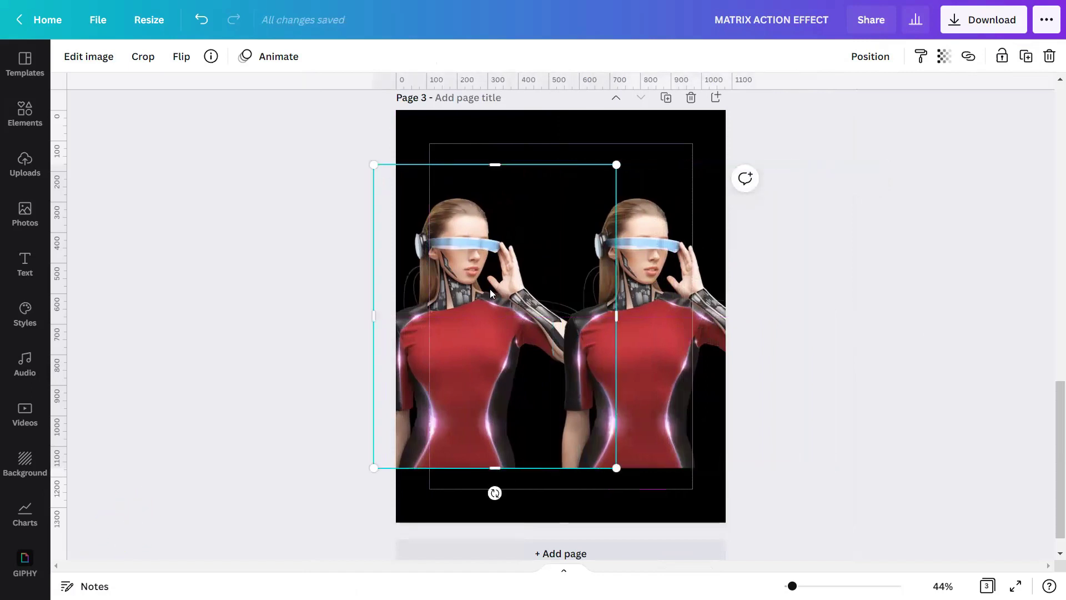
Turn the left woman green with the Parakeet ColorMix effect, then deselect her
click(72, 57)
scroll(107, 155, down, 15)
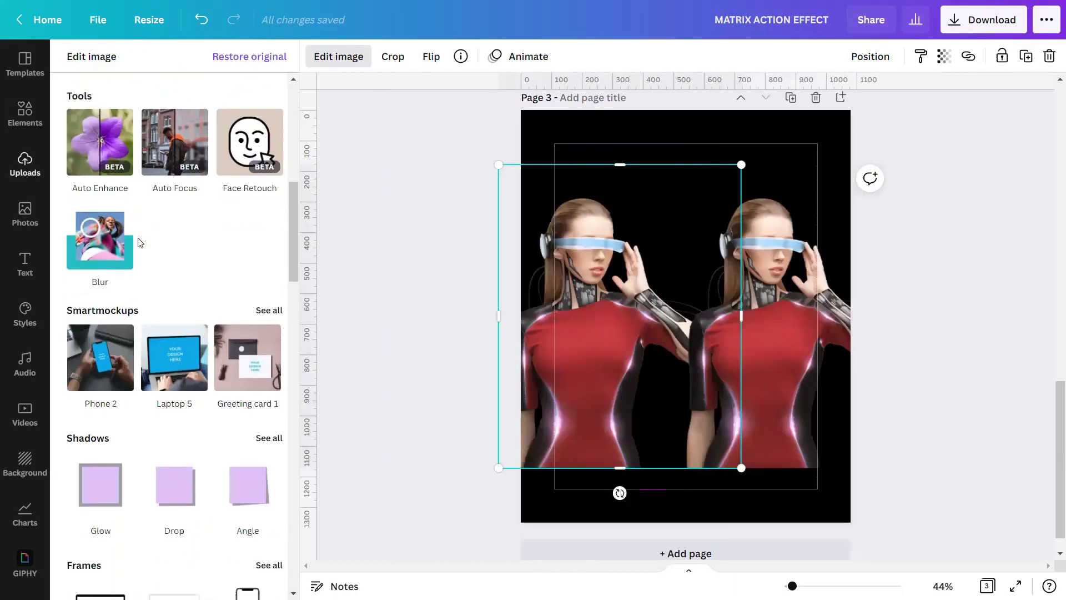
scroll(140, 239, down, 6)
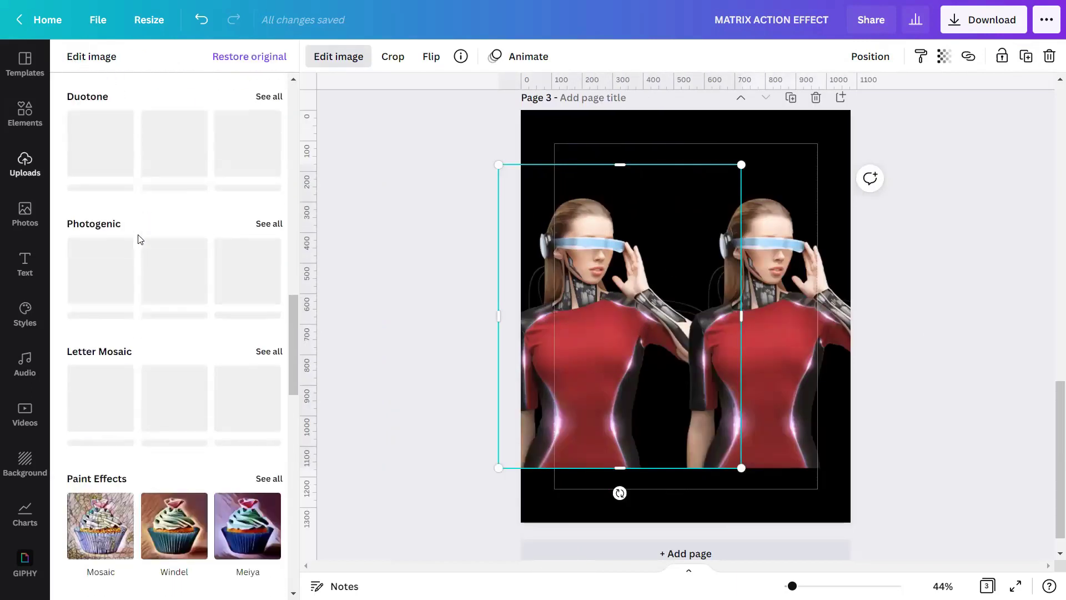
scroll(140, 239, down, 5)
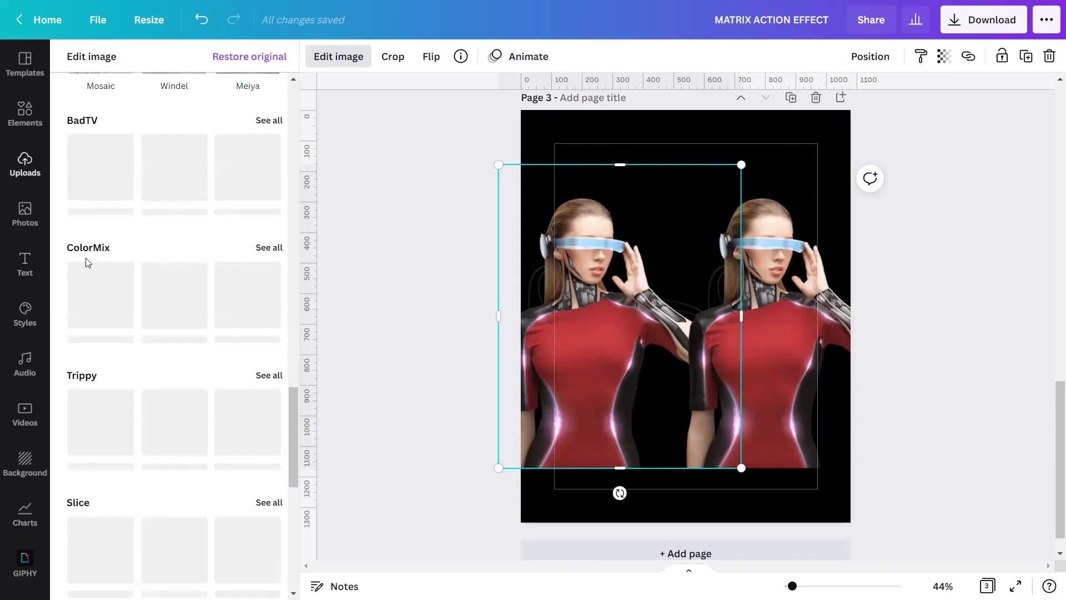
click(278, 248)
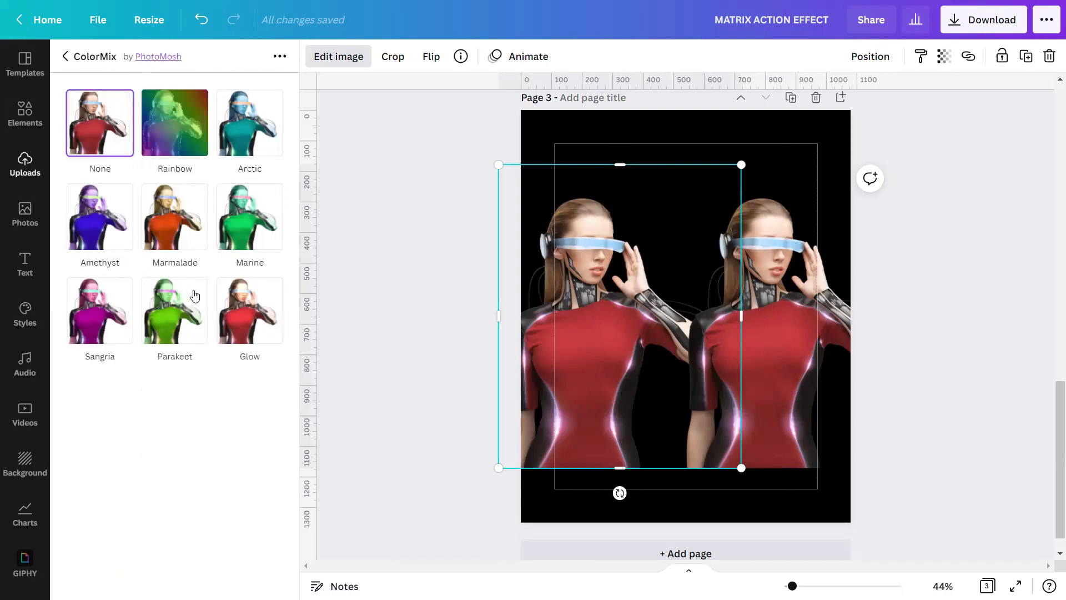
click(183, 321)
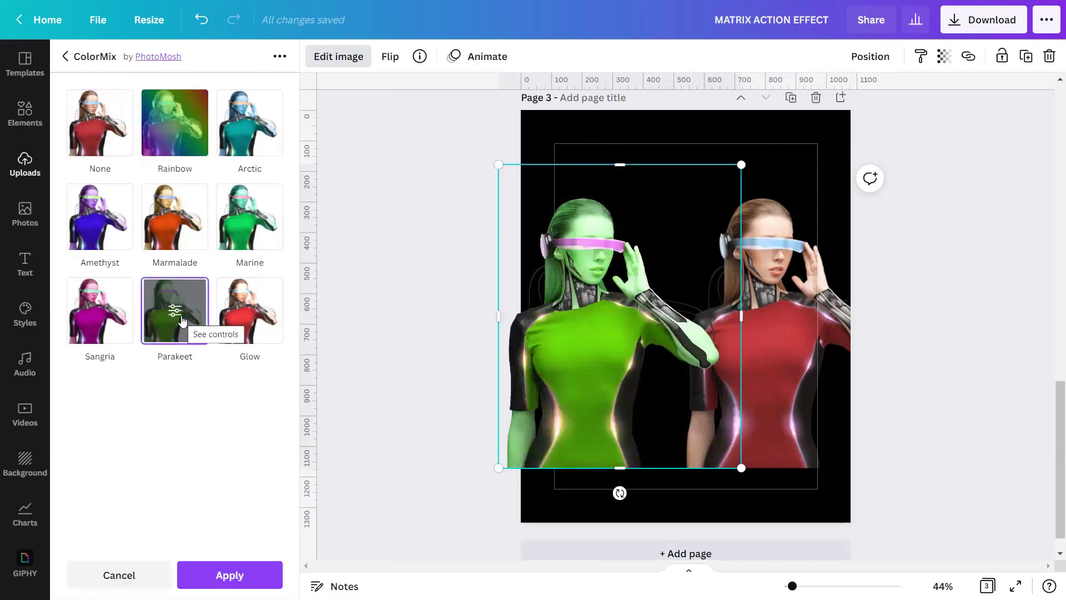
click(230, 575)
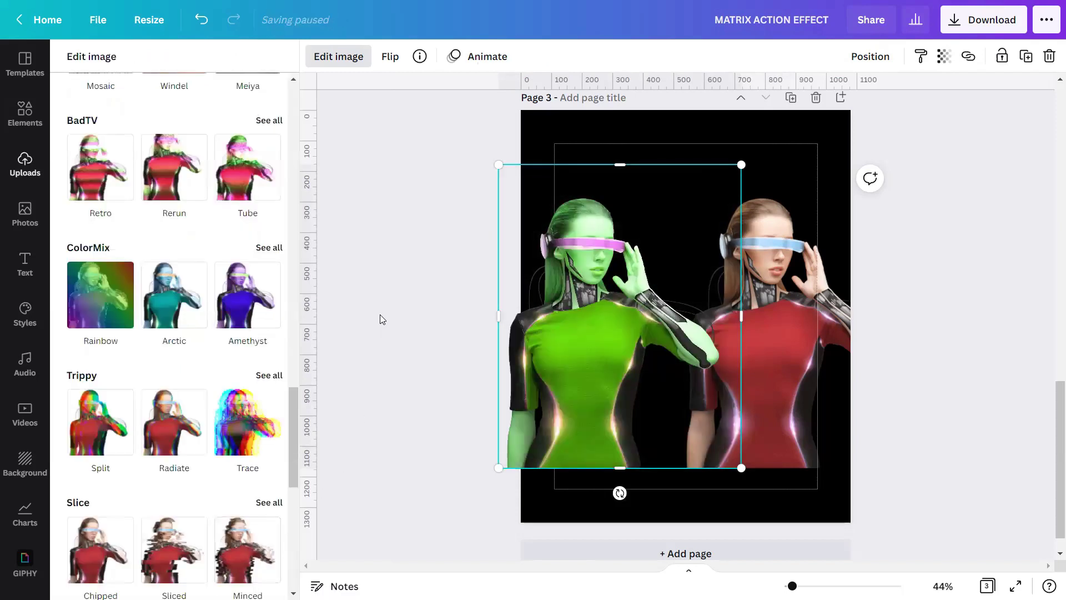
key(ctrl+/)
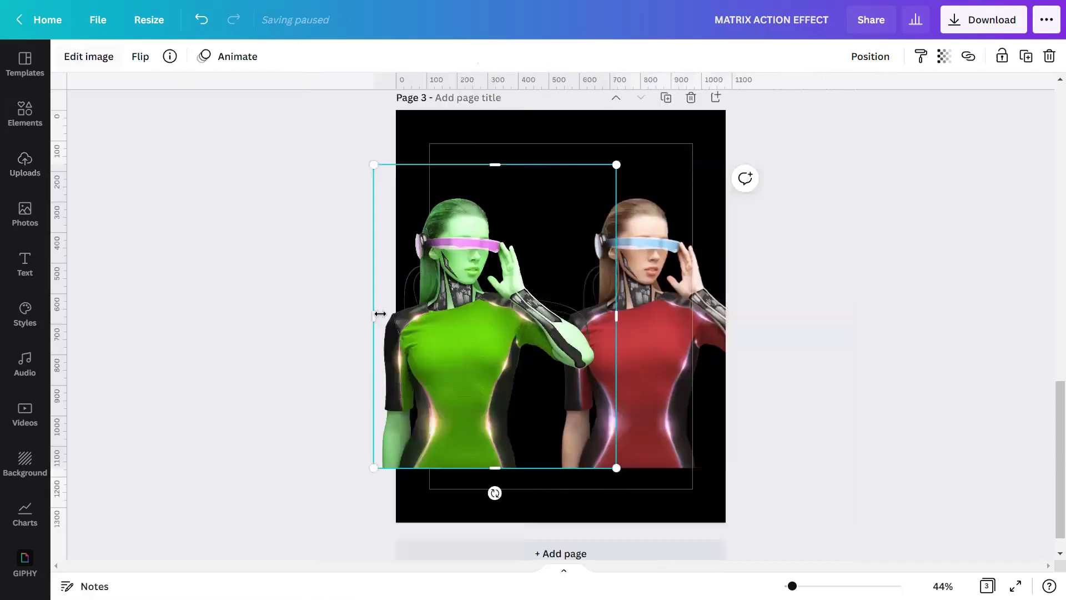
click(828, 305)
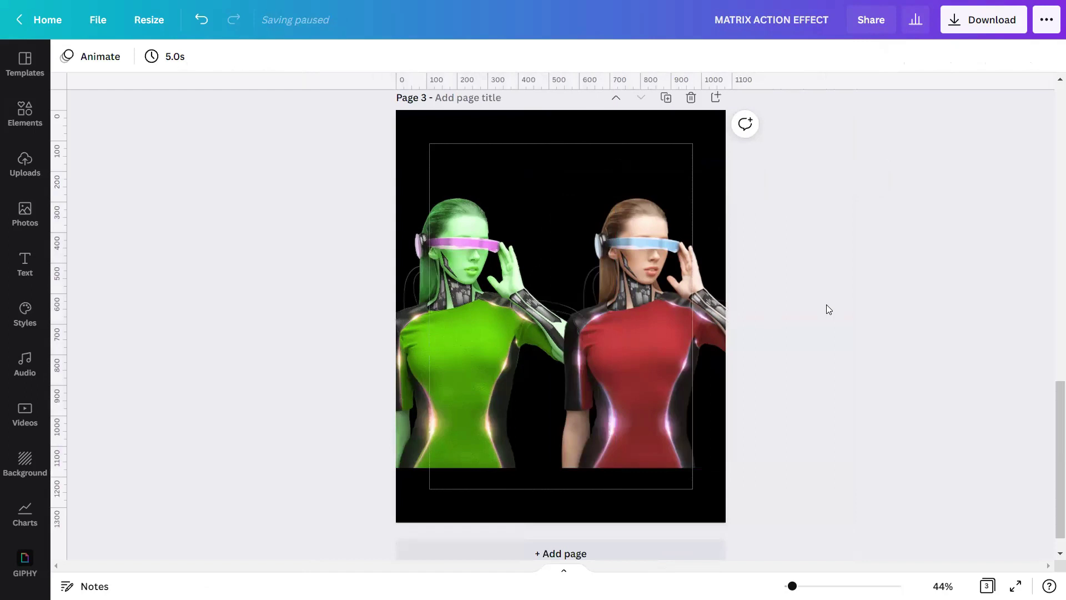
On the green cyborg woman, set brightness -45, saturation 40, tint -5 and blur -10
click(486, 274)
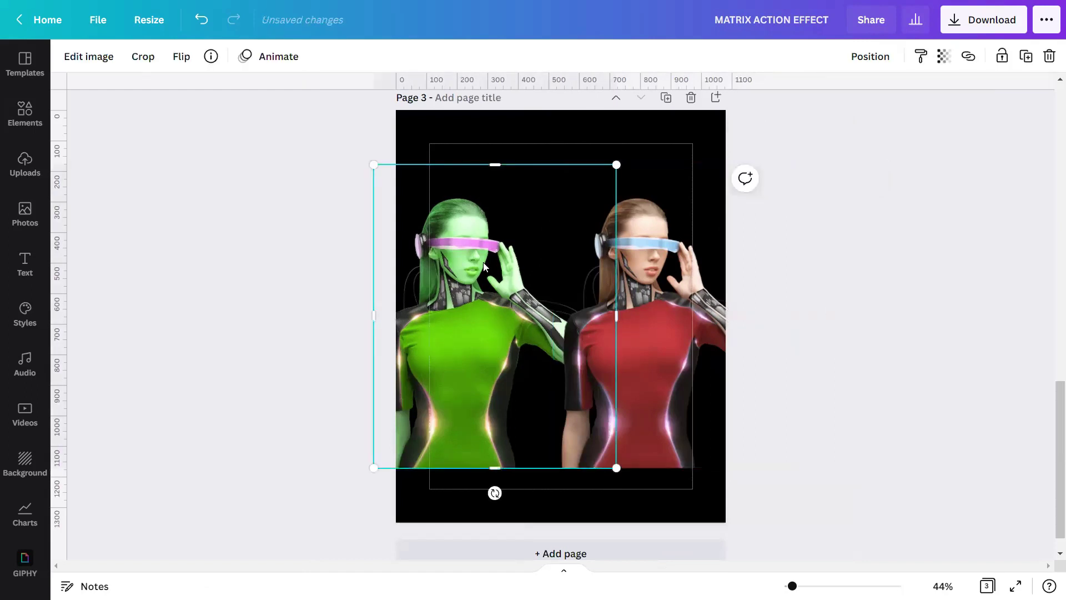
click(87, 62)
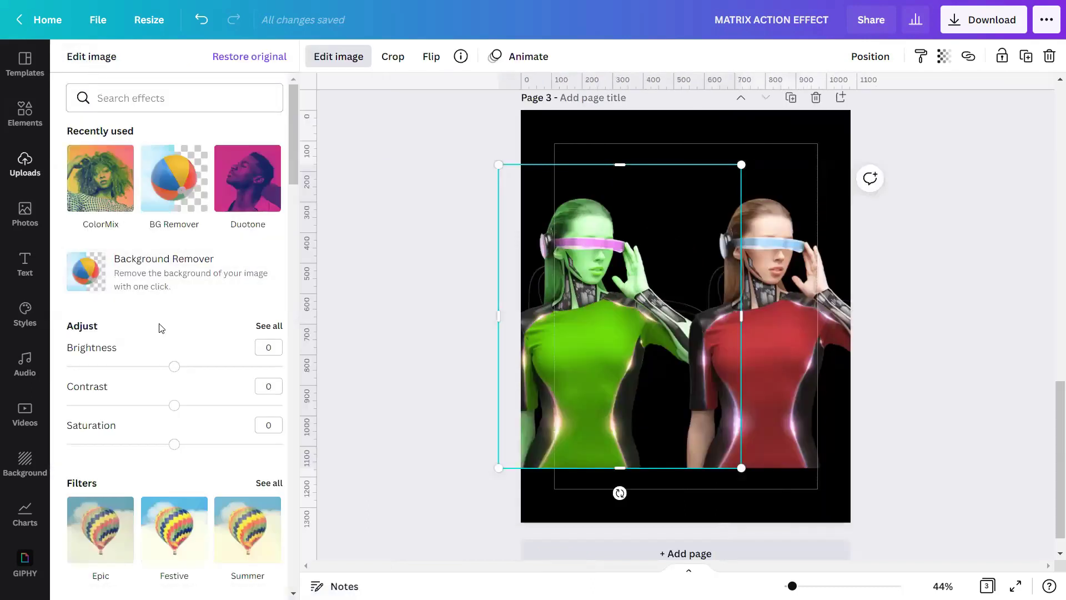
click(269, 326)
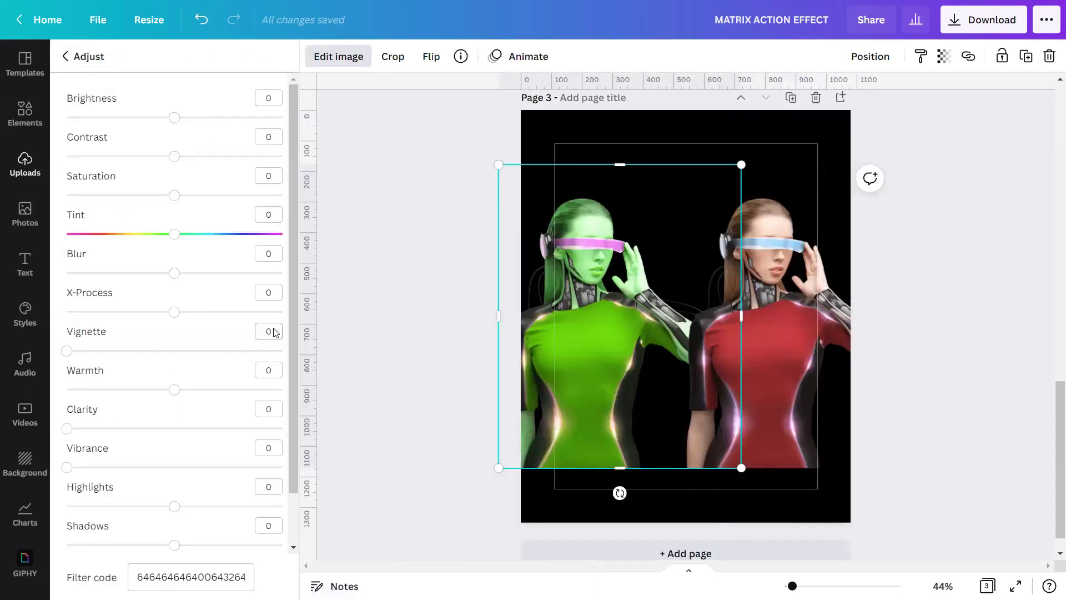
click(269, 98)
text(-45)
click(276, 177)
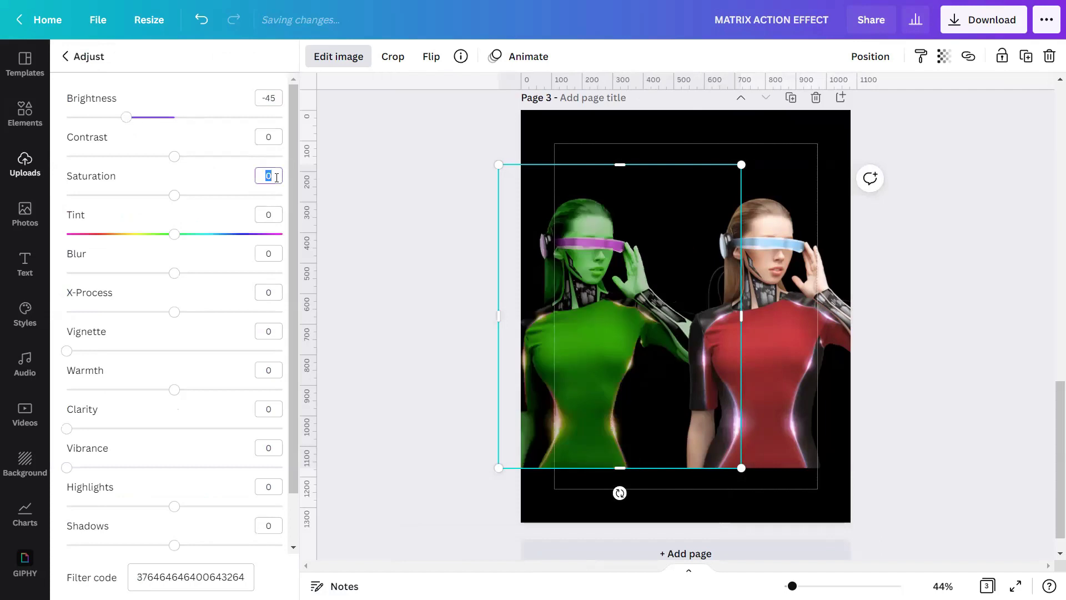
text(40)
click(280, 213)
text(-5)
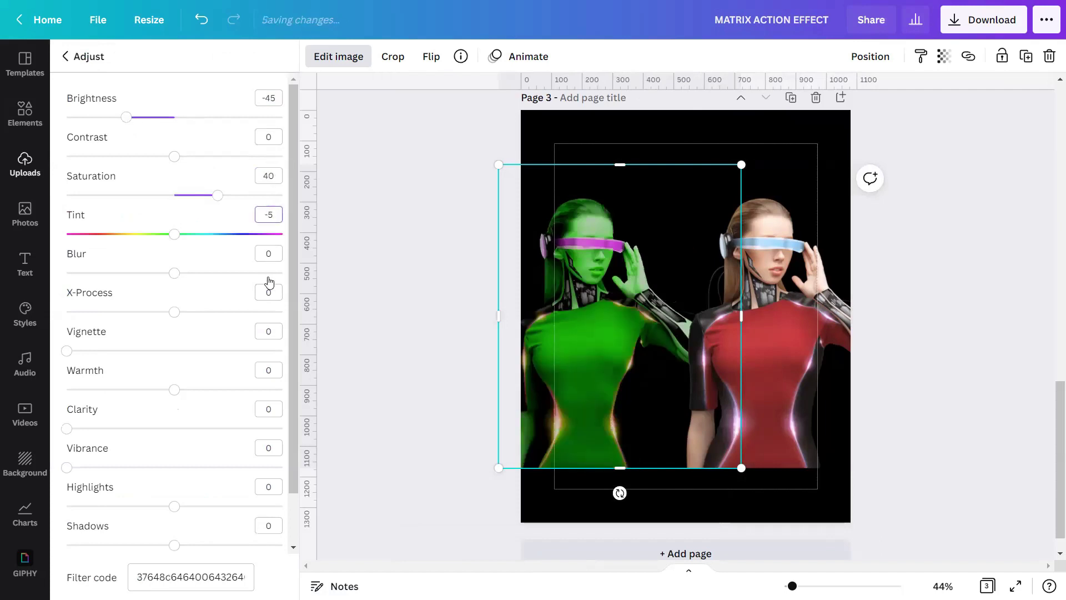
click(279, 252)
text(-10)
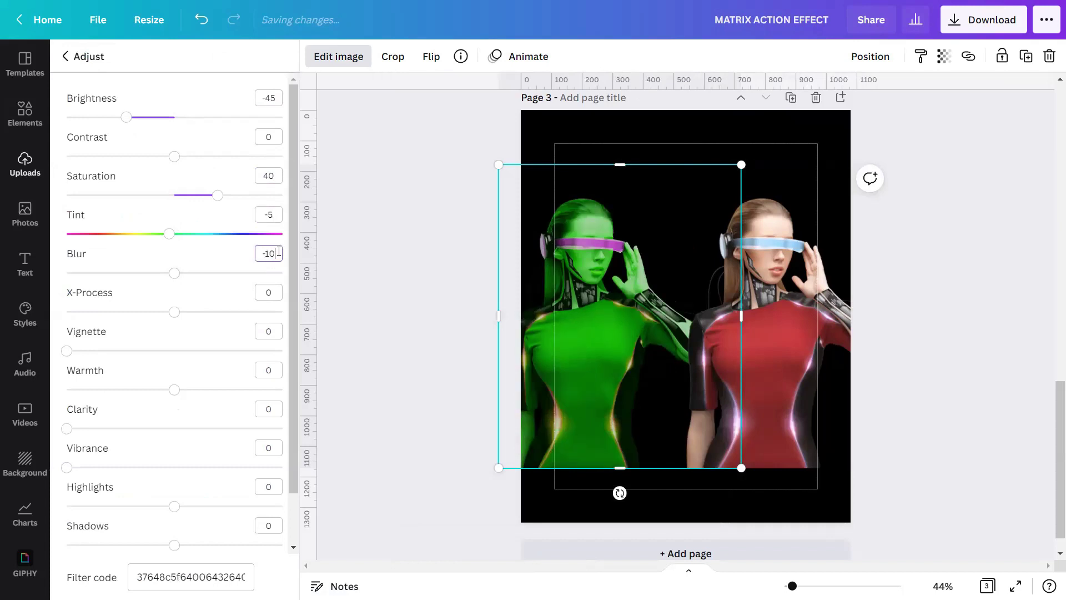
Set warmth 100, clarity 92, highlights -28 and shadows -100
click(269, 370)
text(100)
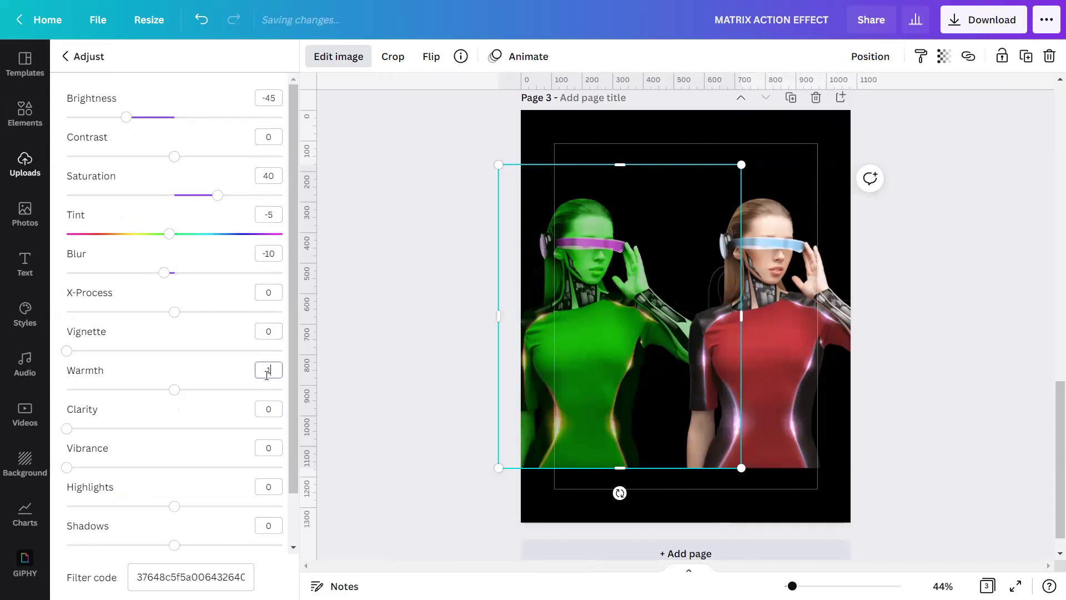
click(268, 409)
text(92)
click(267, 485)
text(-28)
click(271, 526)
text(-100)
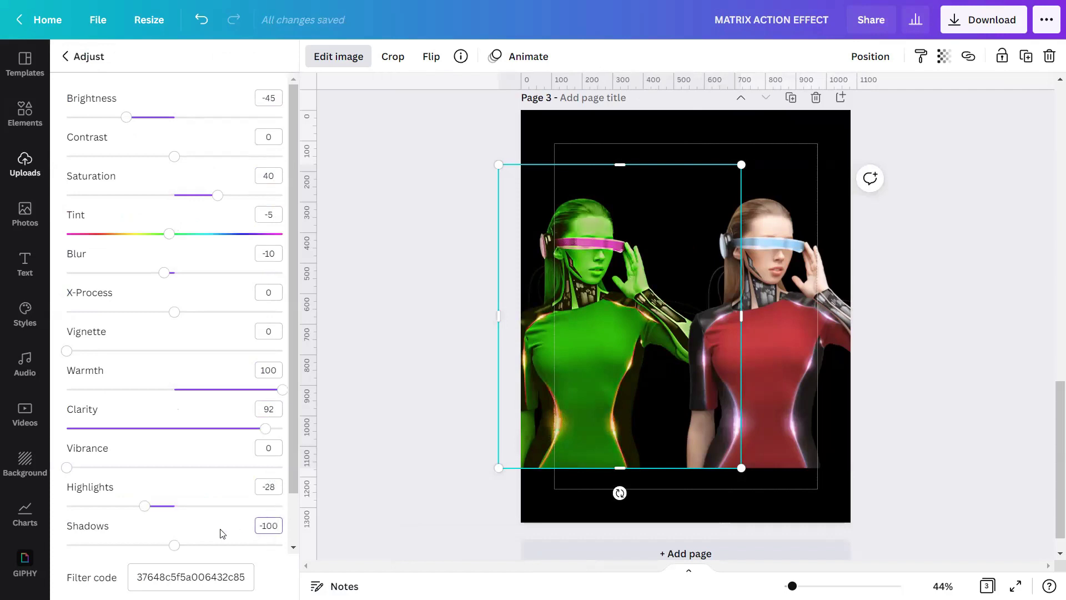
key(Return)
Close the adjustments and select the red-suited woman image
scroll(213, 527, down, 1)
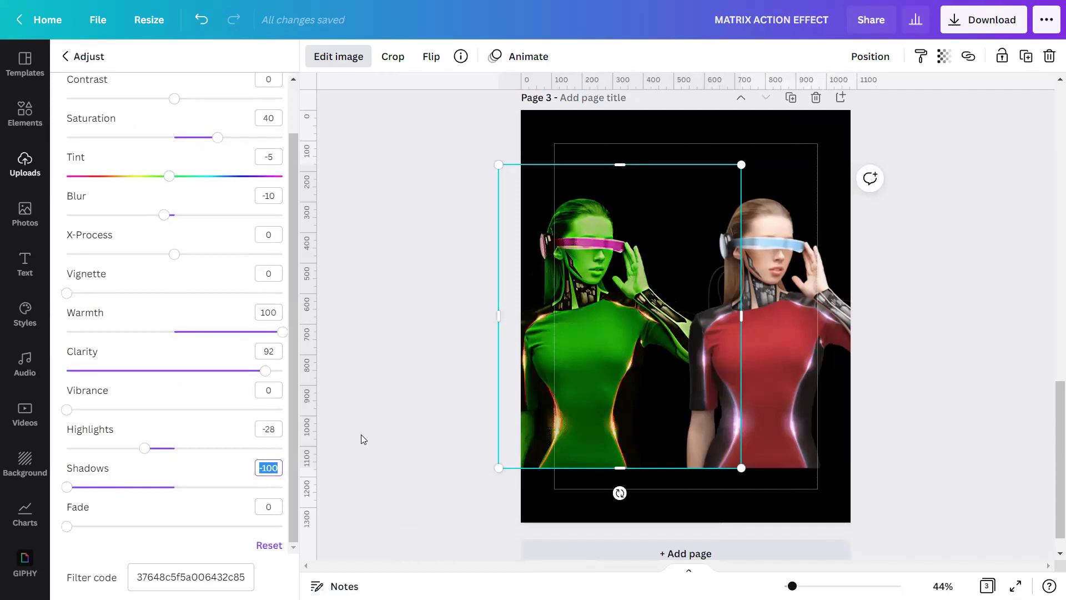
key(Escape)
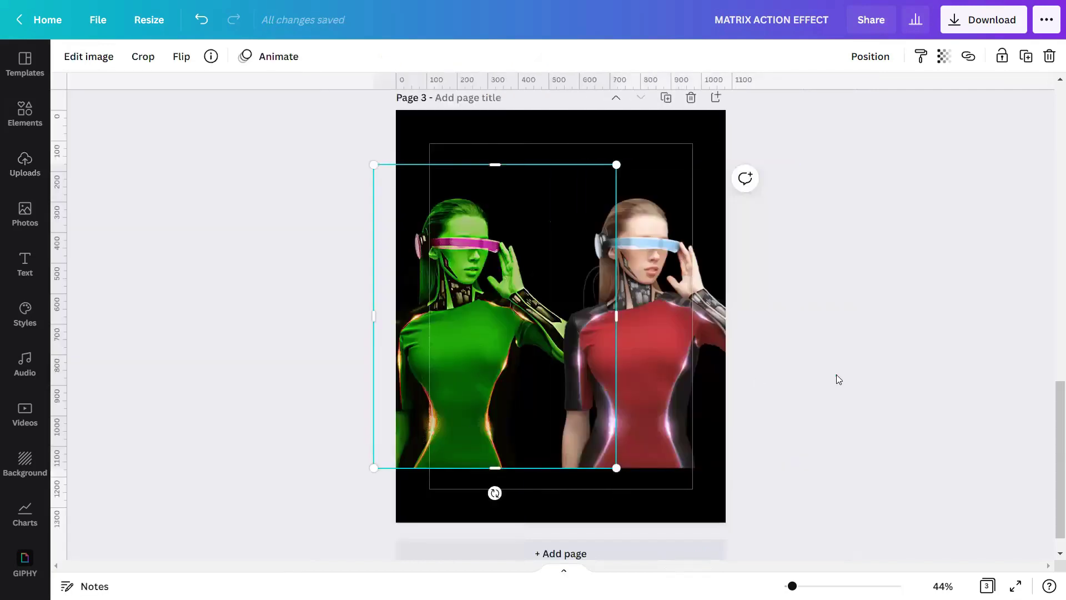
click(836, 375)
ctrl+scroll(561, 302, up, 5)
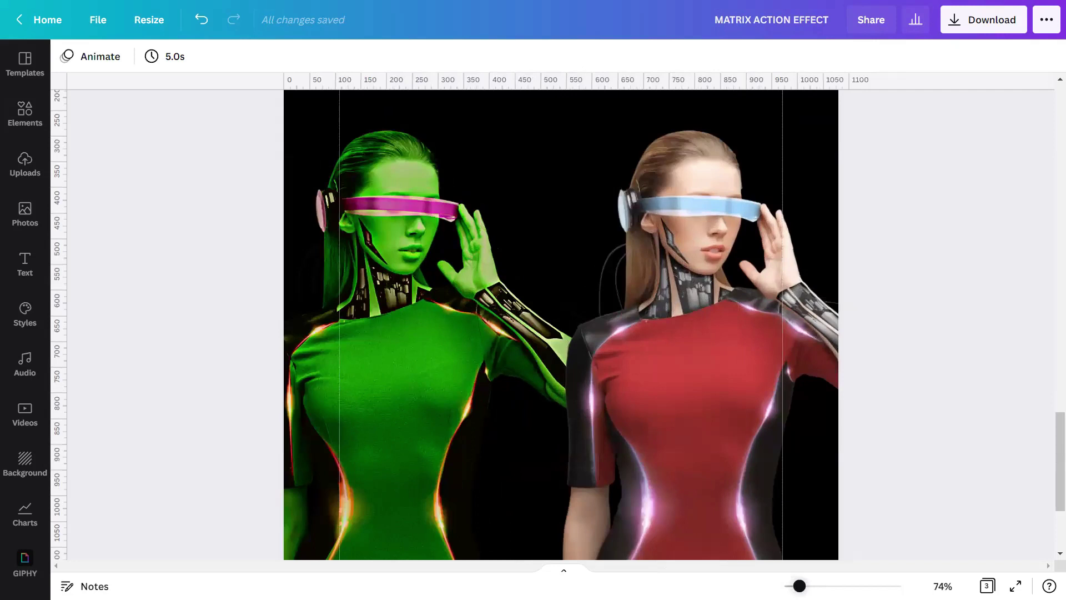
ctrl+scroll(561, 303, down, 5)
click(642, 268)
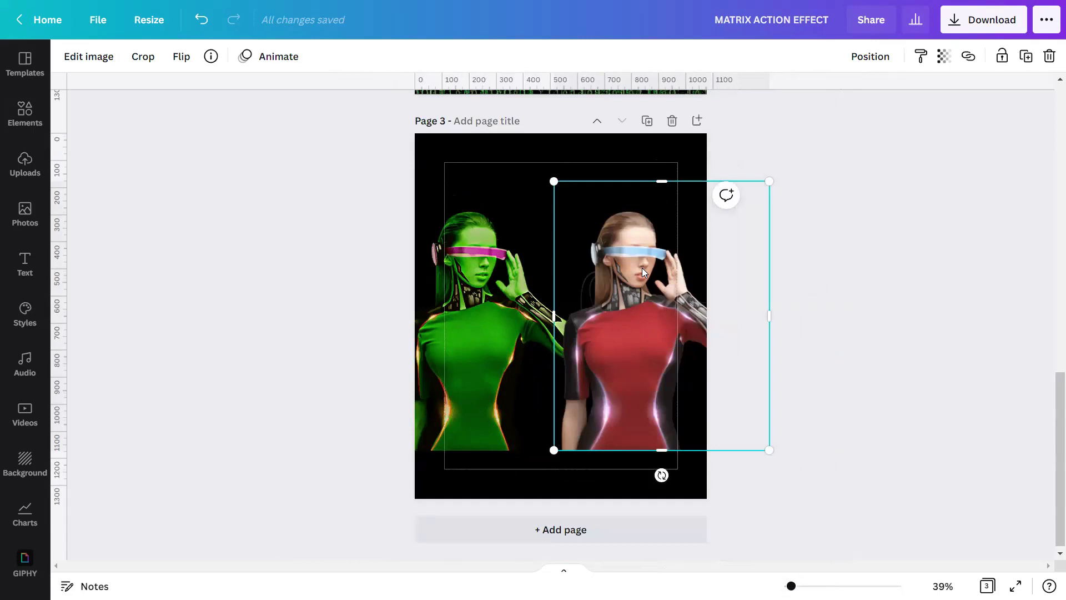
Apply the green Myrtle duotone preset to the red-suited woman on the right
click(90, 56)
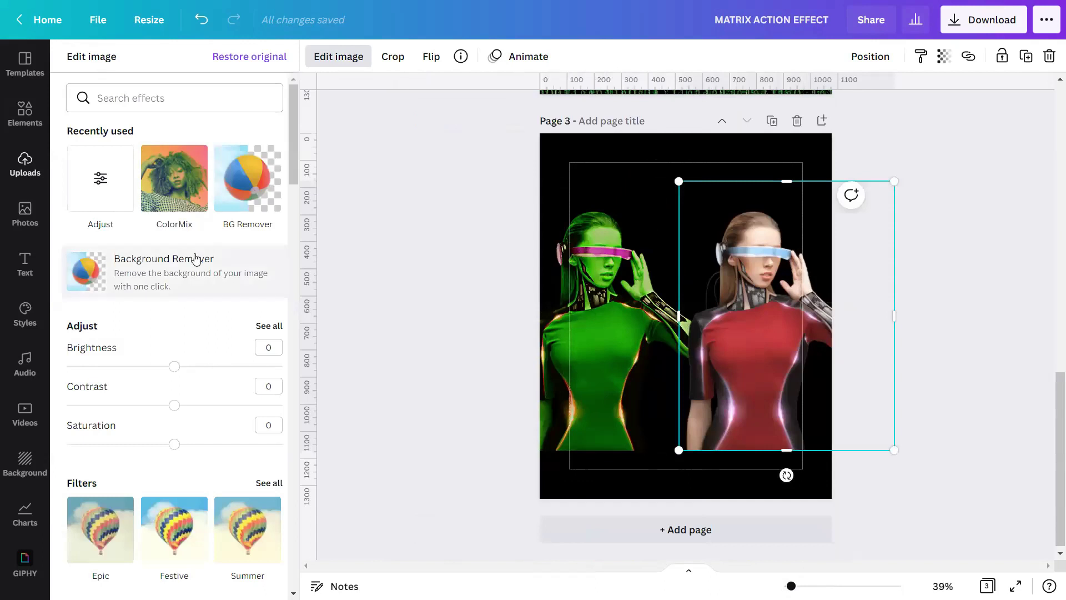
scroll(195, 262, down, 5)
scroll(196, 263, down, 8)
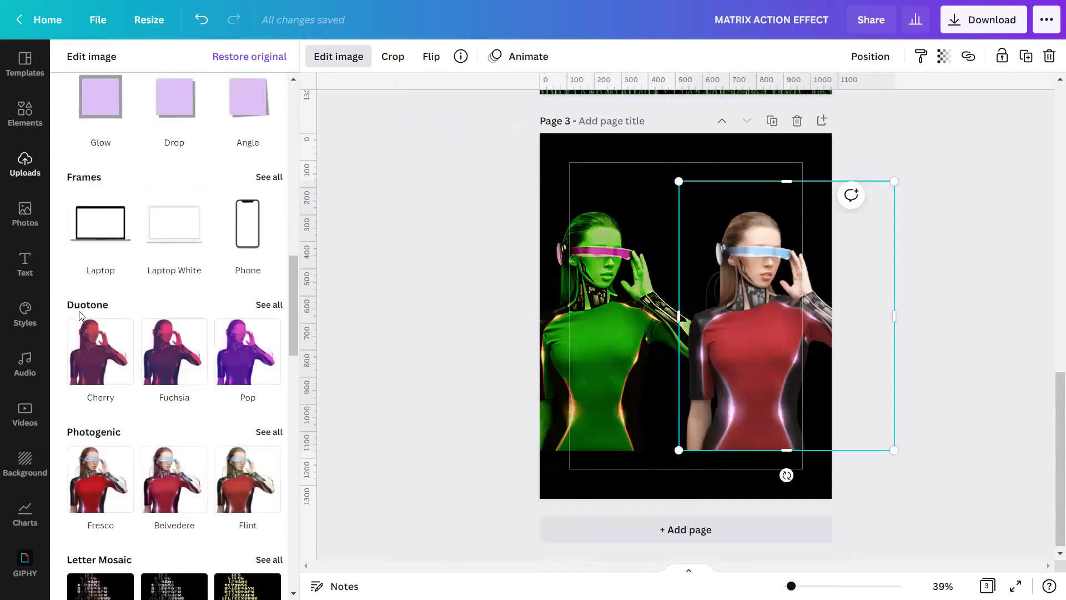
click(271, 305)
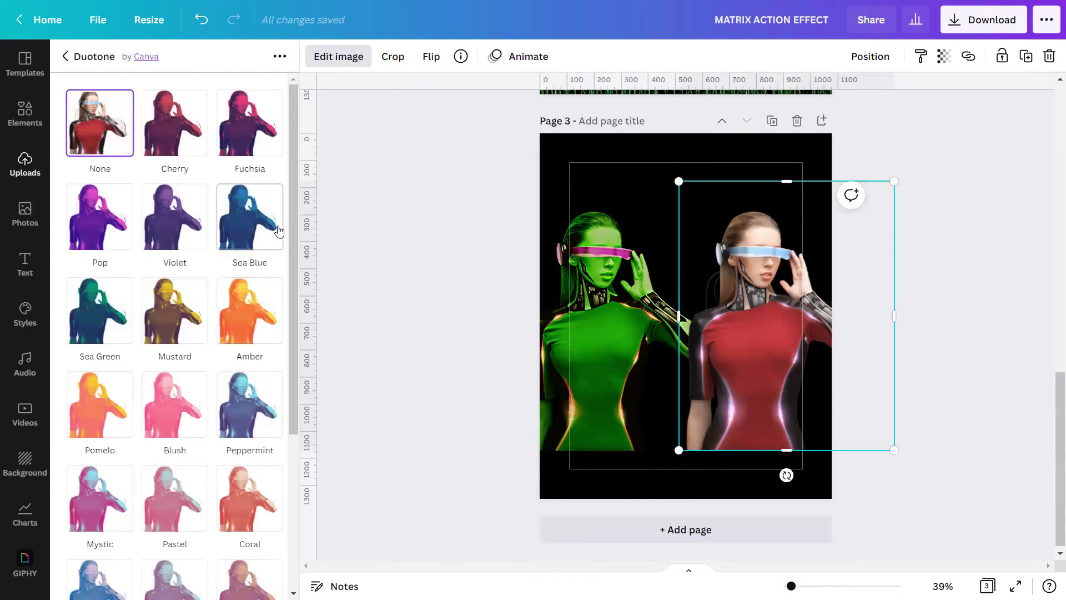
scroll(278, 231, down, 4)
click(79, 464)
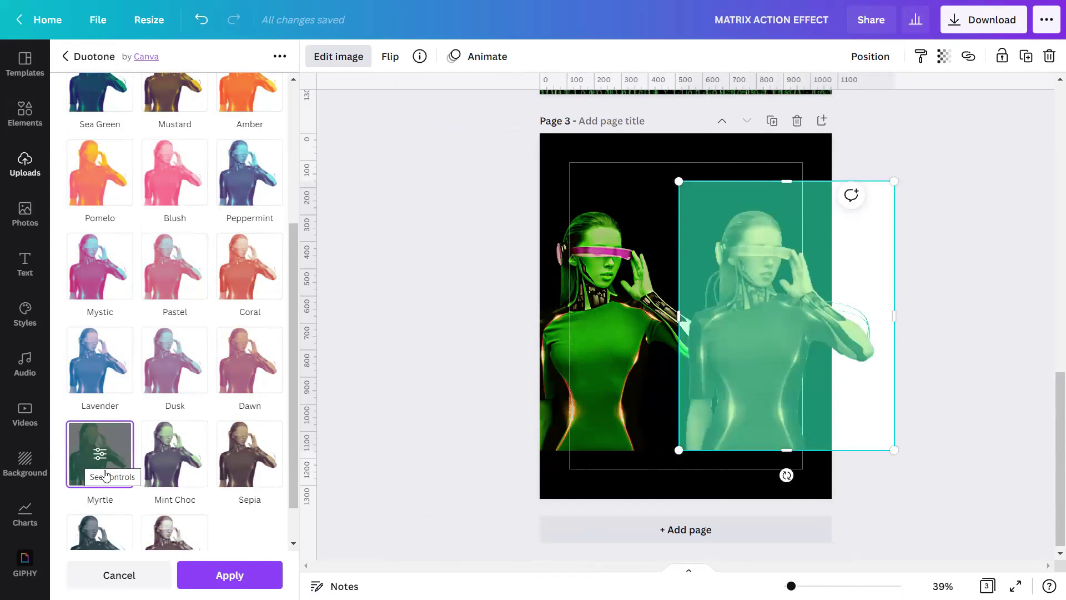
click(255, 578)
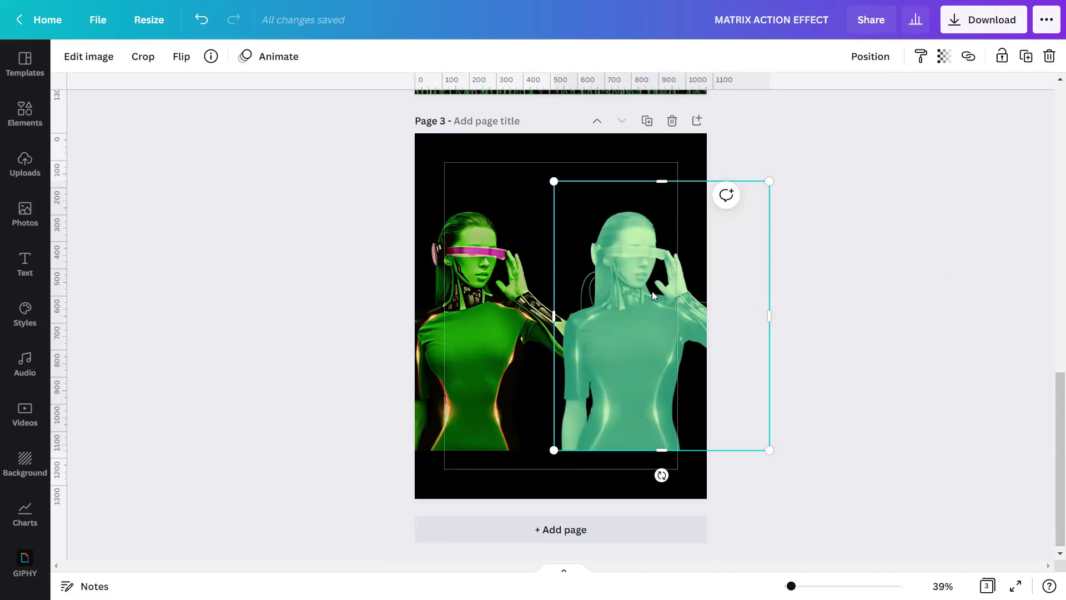
Set the duotoned figure's brightness to -15, contrast 100 and saturation 100
click(105, 55)
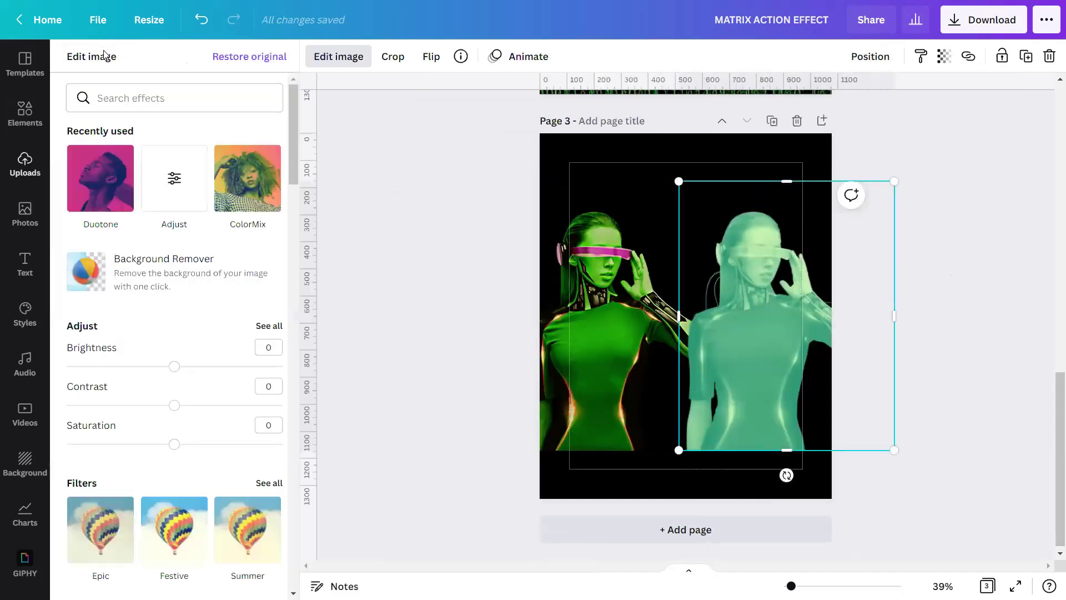
click(261, 327)
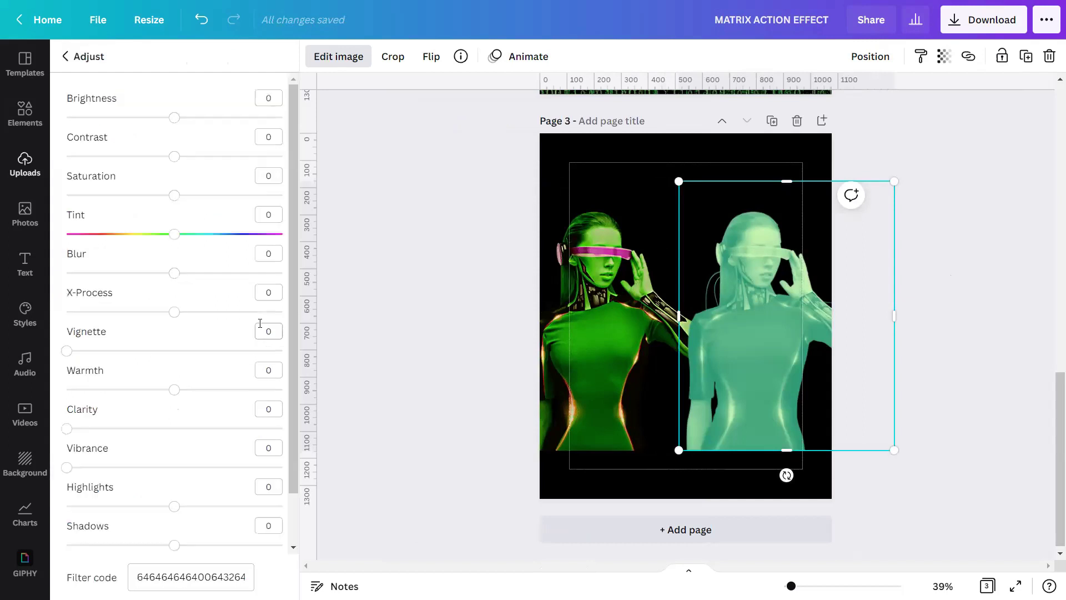
click(270, 102)
text(-15)
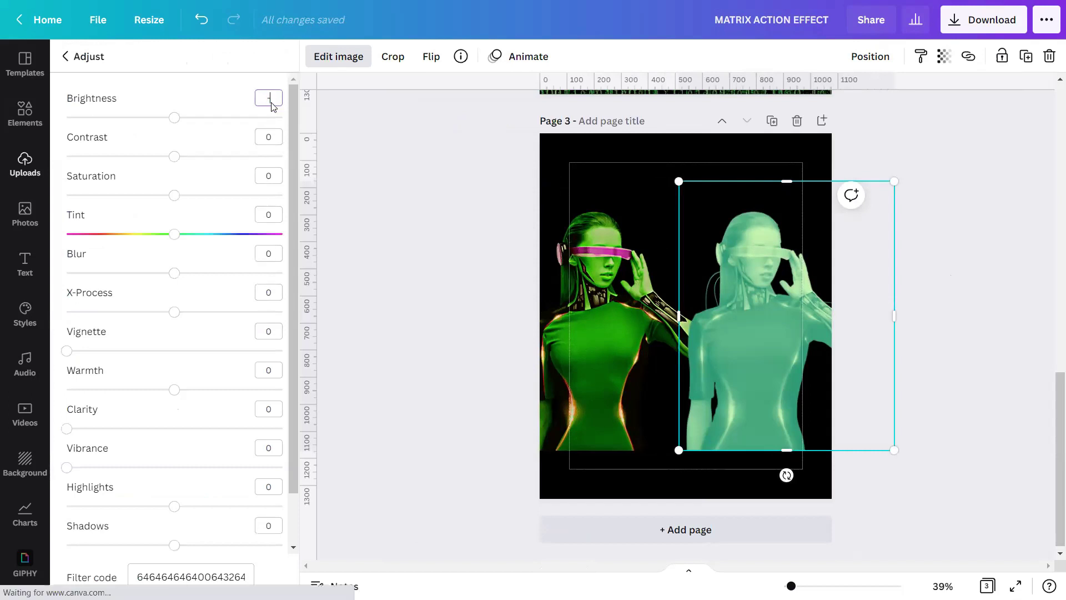
click(272, 137)
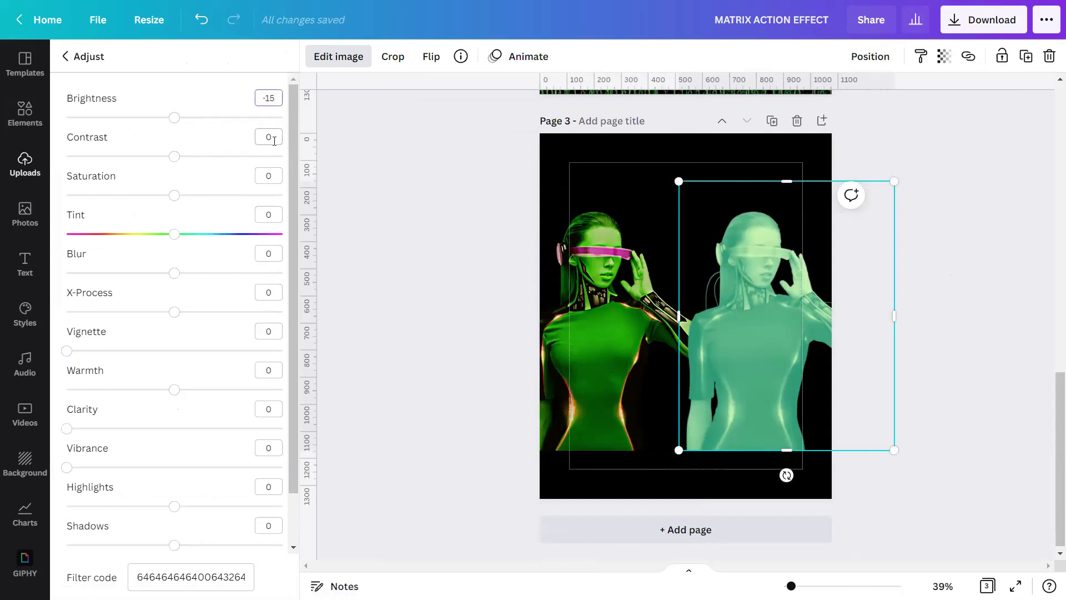
text(100)
click(275, 175)
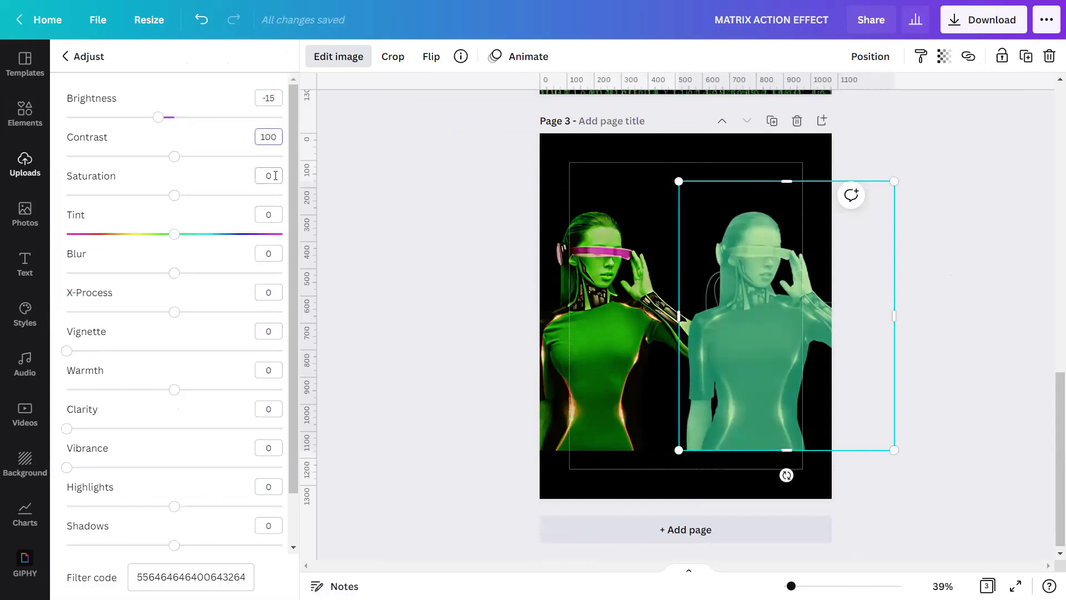
text(100)
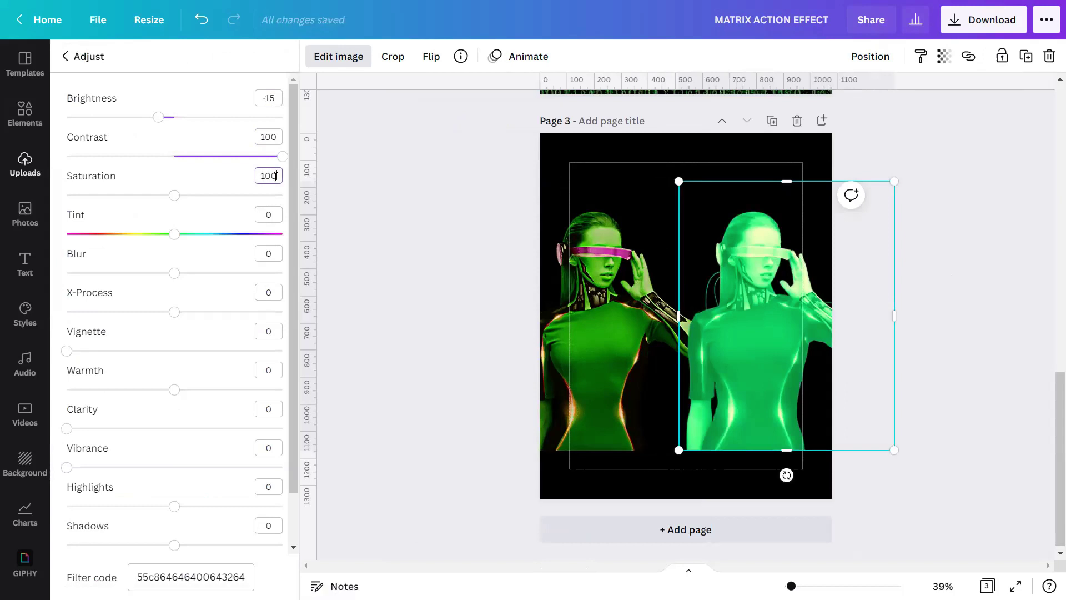
Raise blur and highlights to 100, then deselect the glowing figure
click(274, 254)
text(100)
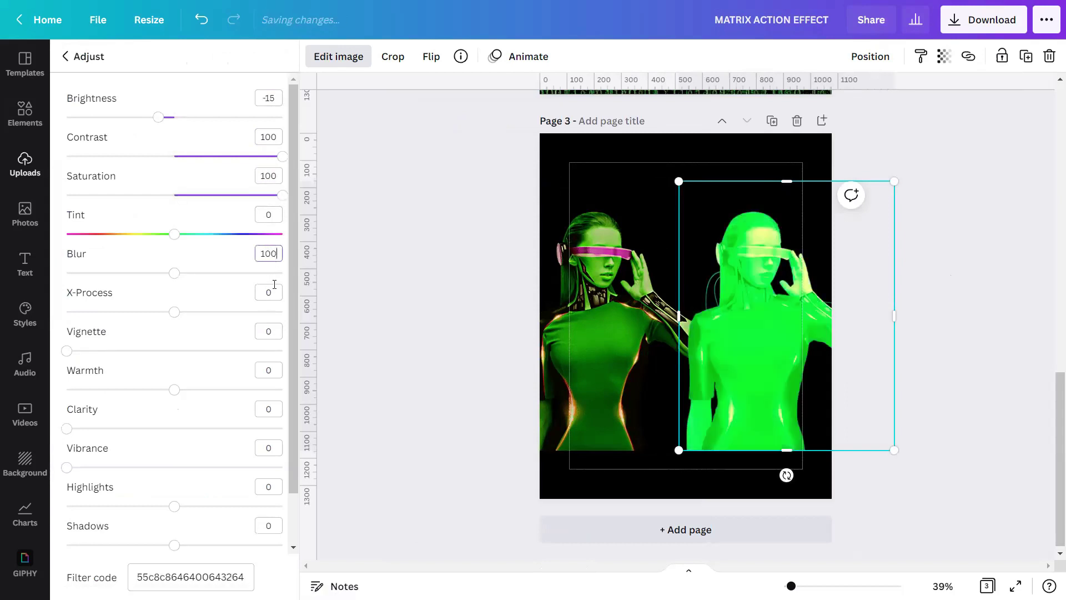
click(269, 486)
text(100)
click(411, 362)
click(864, 351)
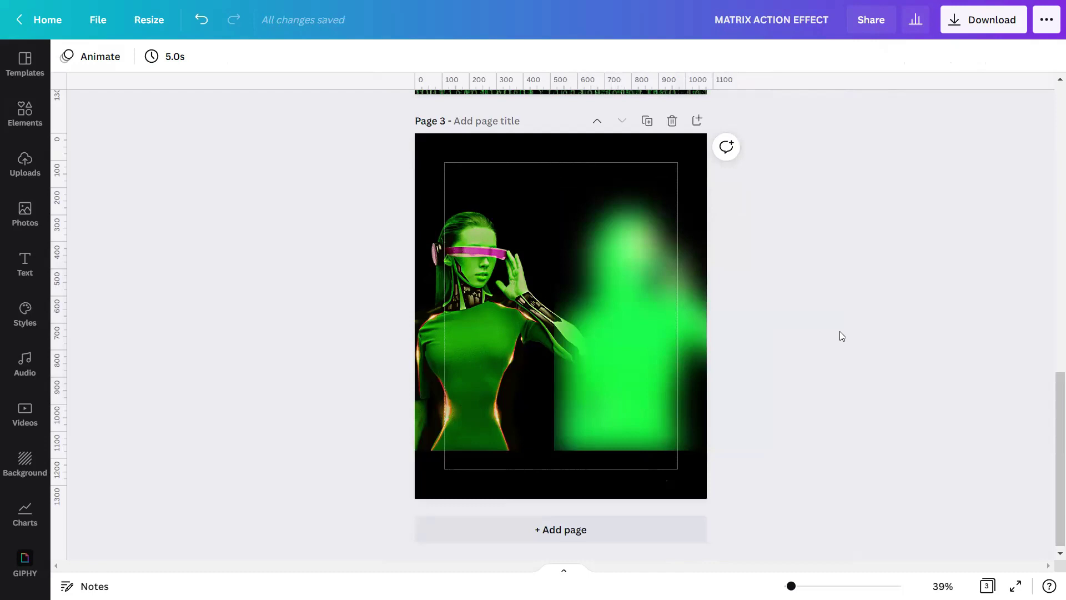
Centre-align the cyborg woman and the green glow on top of each other
drag(842, 334, 380, 332)
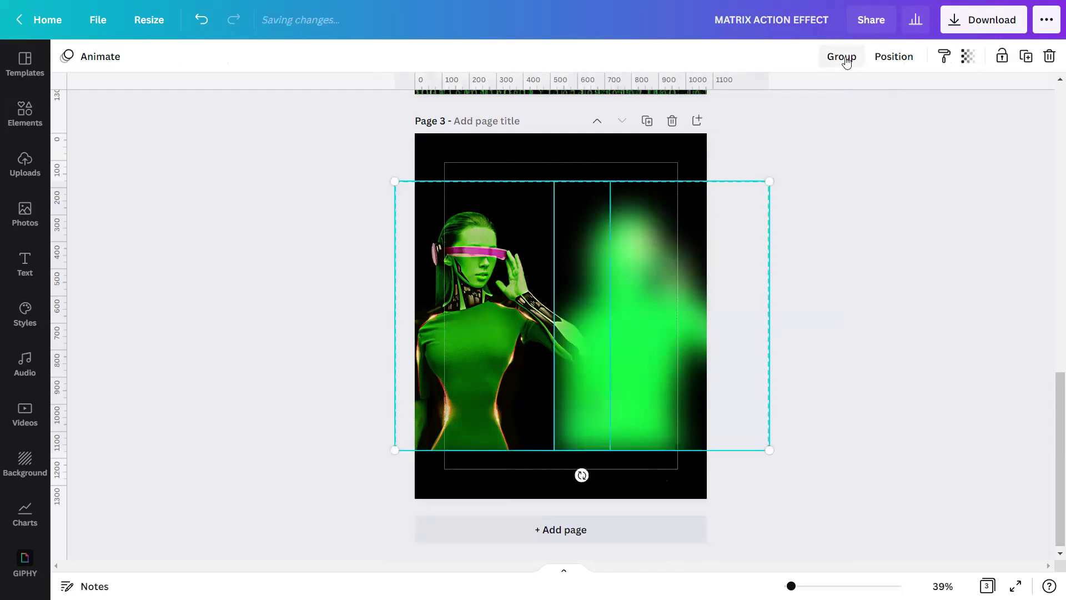
click(888, 58)
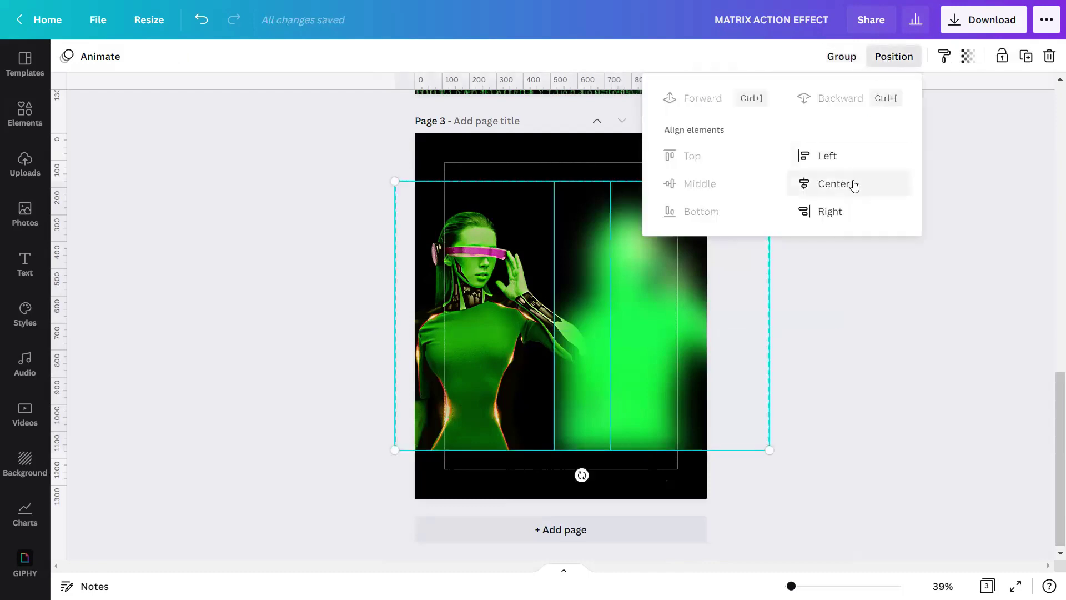
click(853, 182)
key(Escape)
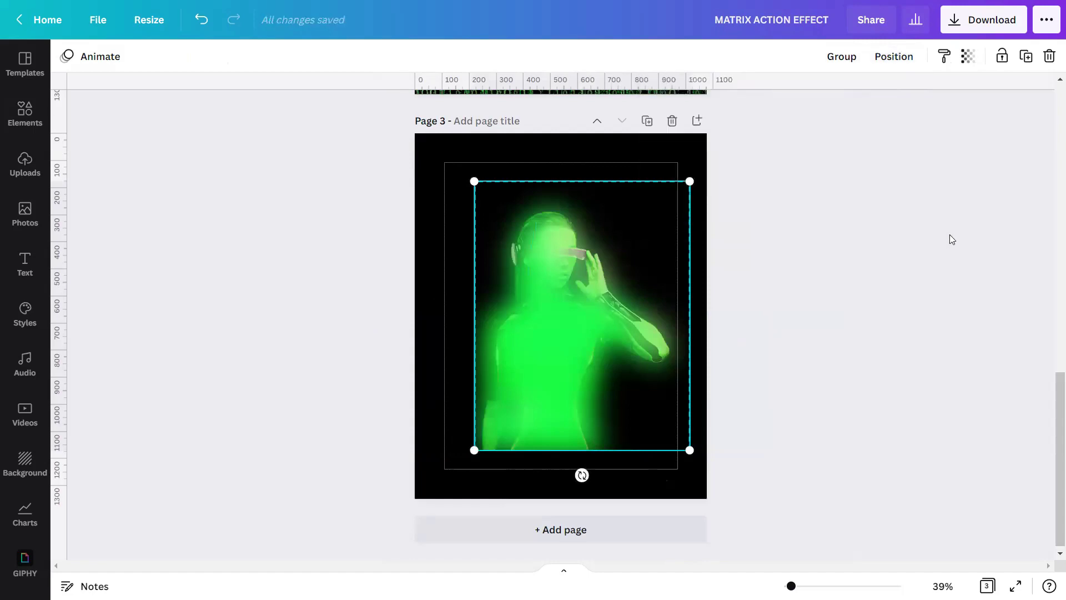
Send the green glow backward behind the sharp cyborg figure
click(950, 239)
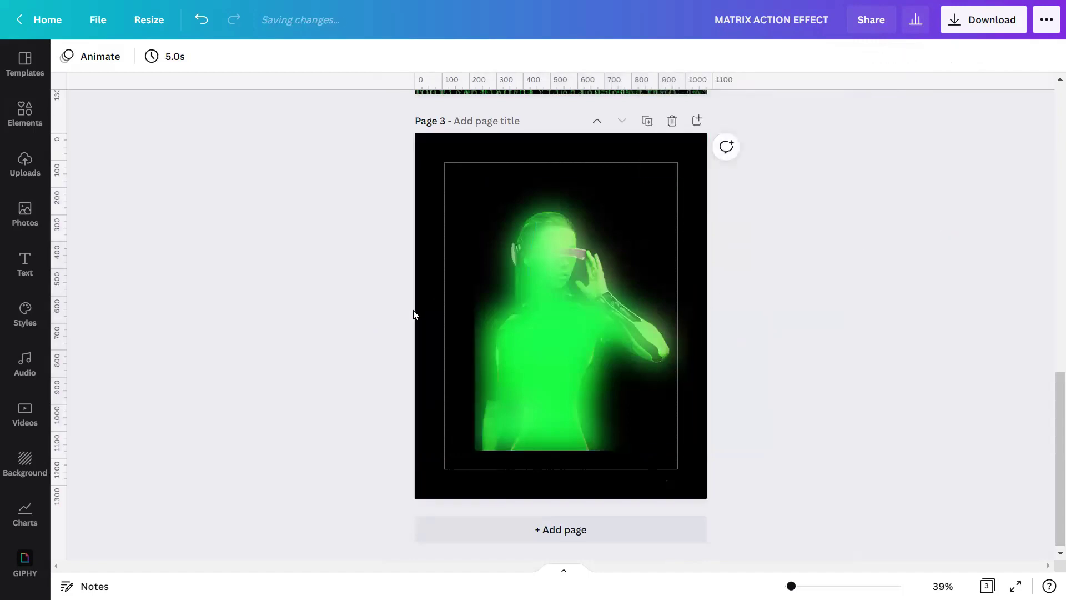
click(595, 303)
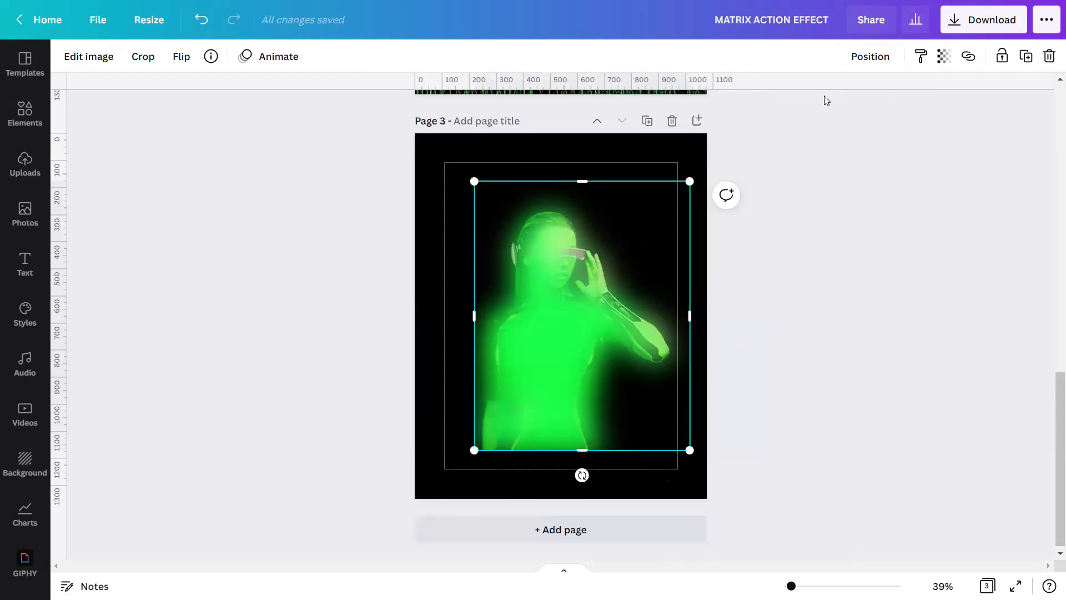
click(854, 58)
click(832, 97)
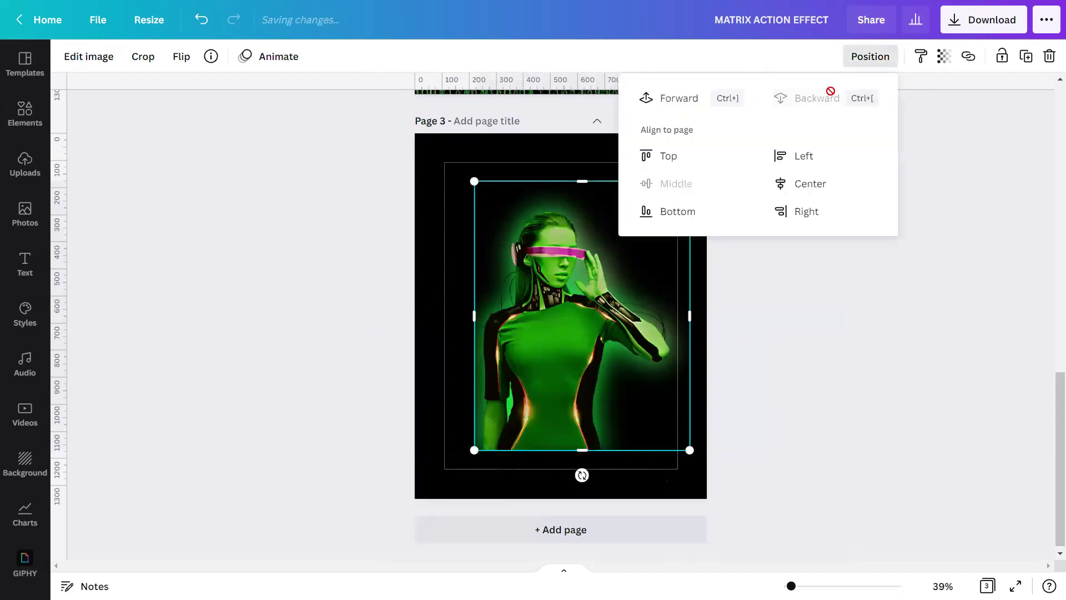
click(793, 342)
click(793, 341)
Group the figure and its glow with Ctrl+G
drag(786, 269, 459, 336)
key(ctrl+g)
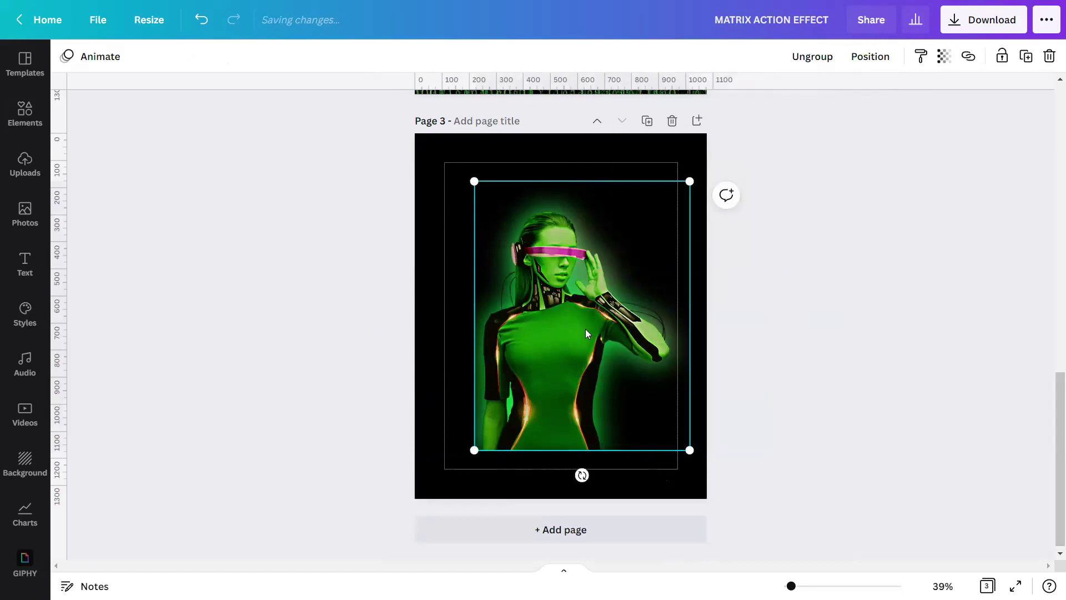
click(585, 329)
Move the group onto Page 2, delete Page 3 and enlarge the figure to fill the page
mouse_move(586, 329)
mouse_down()
mouse_move(578, 322)
mouse_move(585, 348)
mouse_up()
click(672, 537)
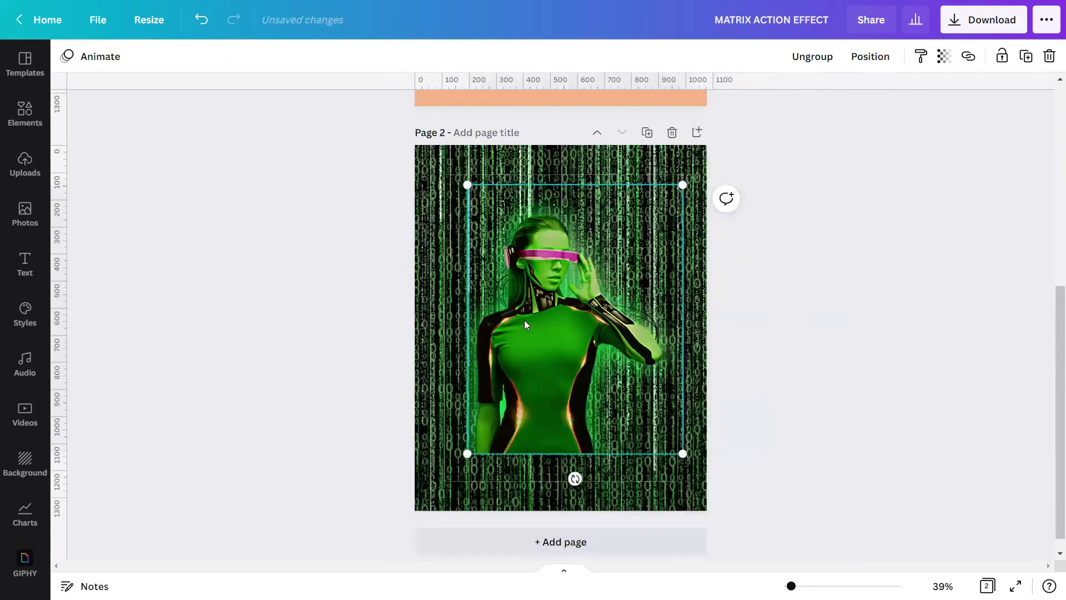
drag(446, 172, 436, 148)
drag(683, 454, 727, 494)
Shift the figure slightly left and add a new page after Page 2
drag(542, 333, 614, 313)
click(870, 56)
click(870, 57)
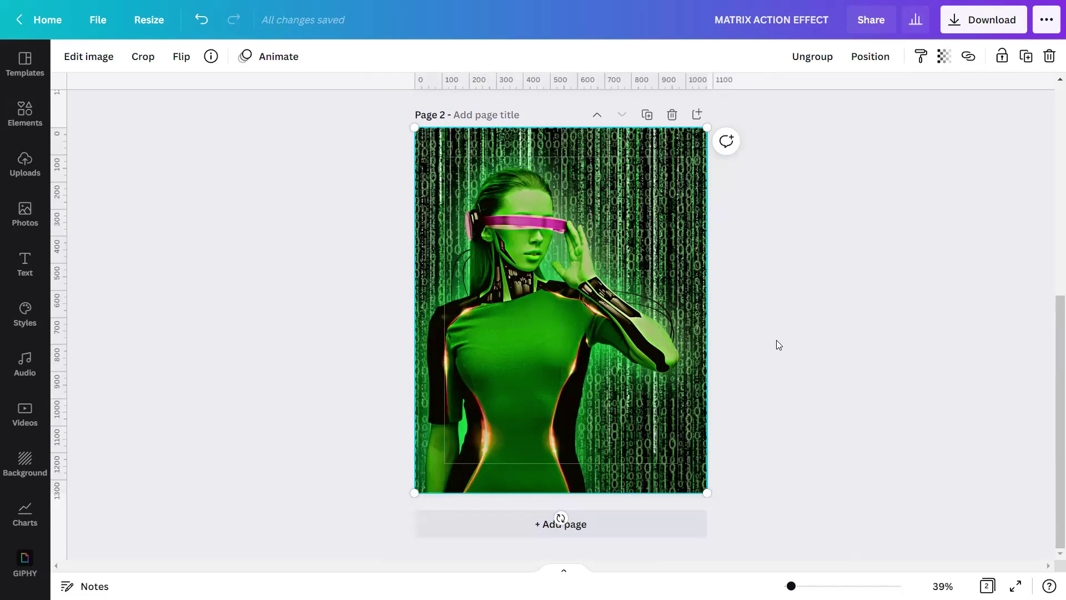
click(657, 524)
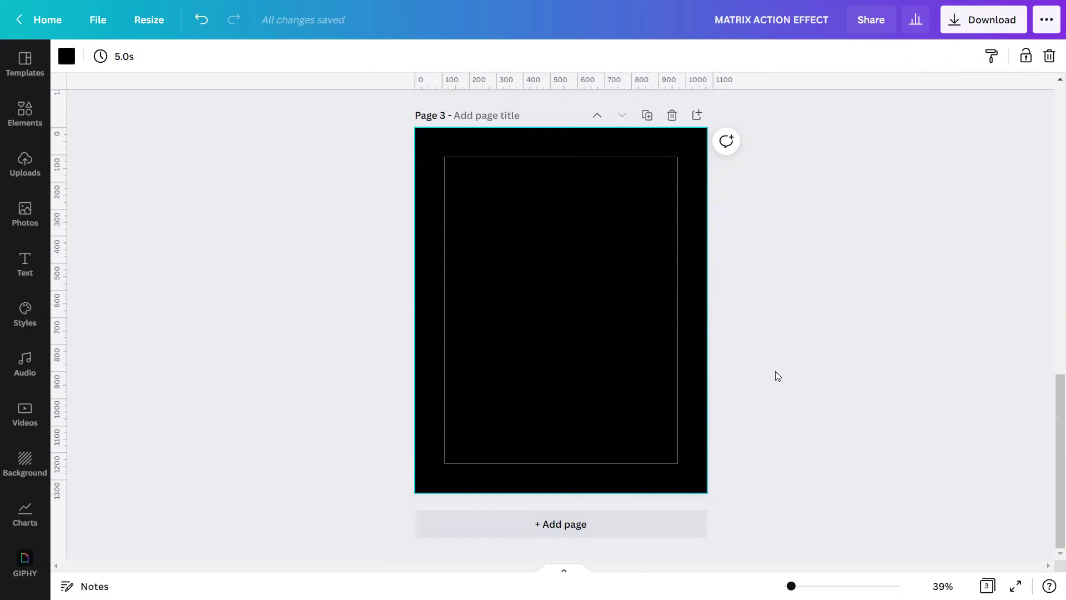
Search Elements Graphics for 'Abstract Matrix Digital Dark Background' and add the dark matrix graphic to Page 3
click(36, 112)
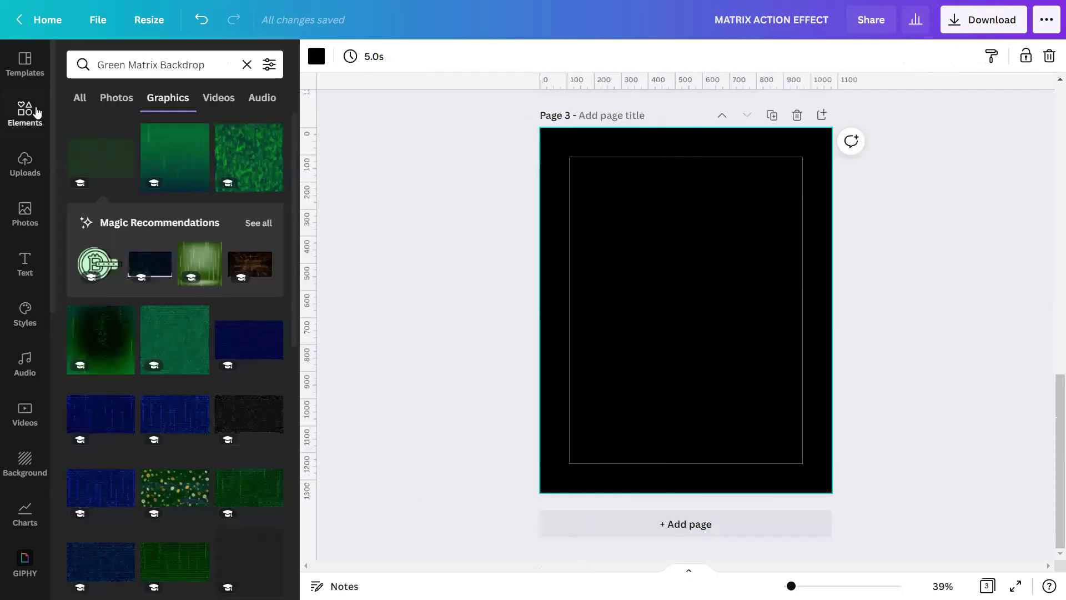
click(247, 65)
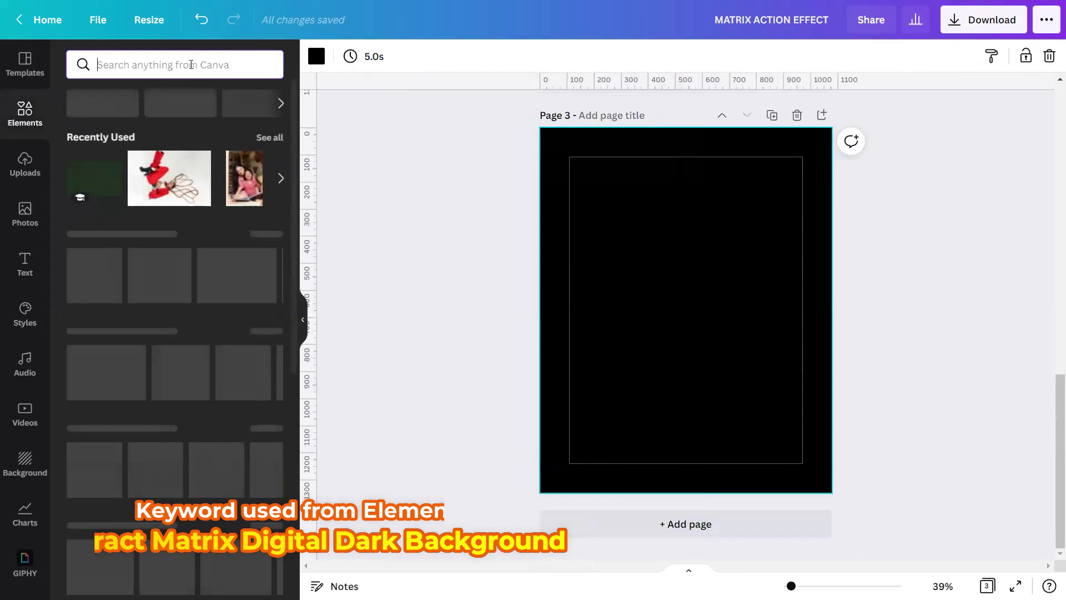
text(Abstract Matrix Digital D)
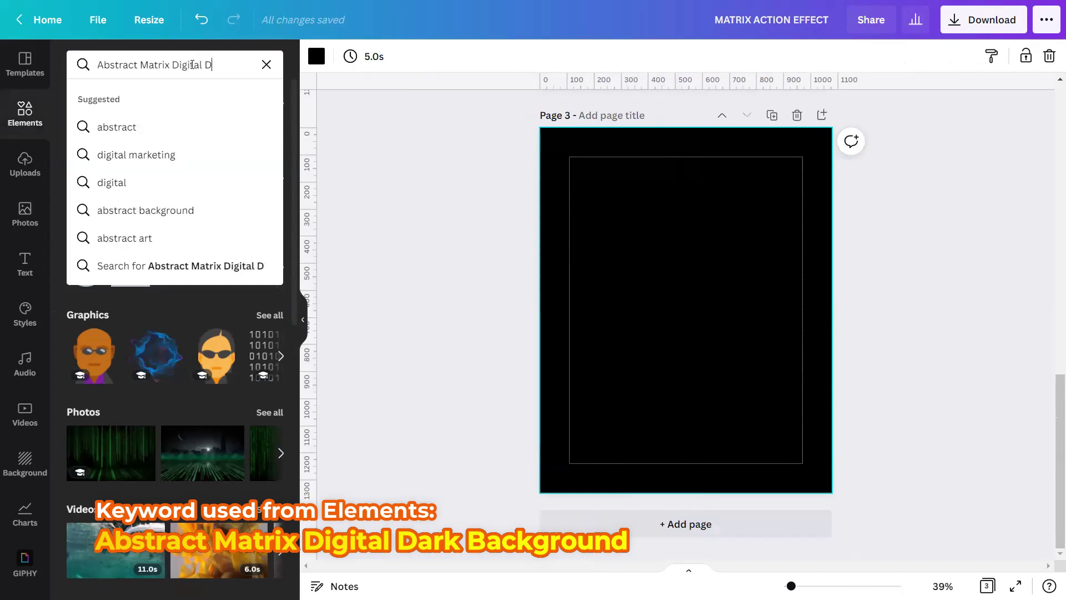
text(ark Background)
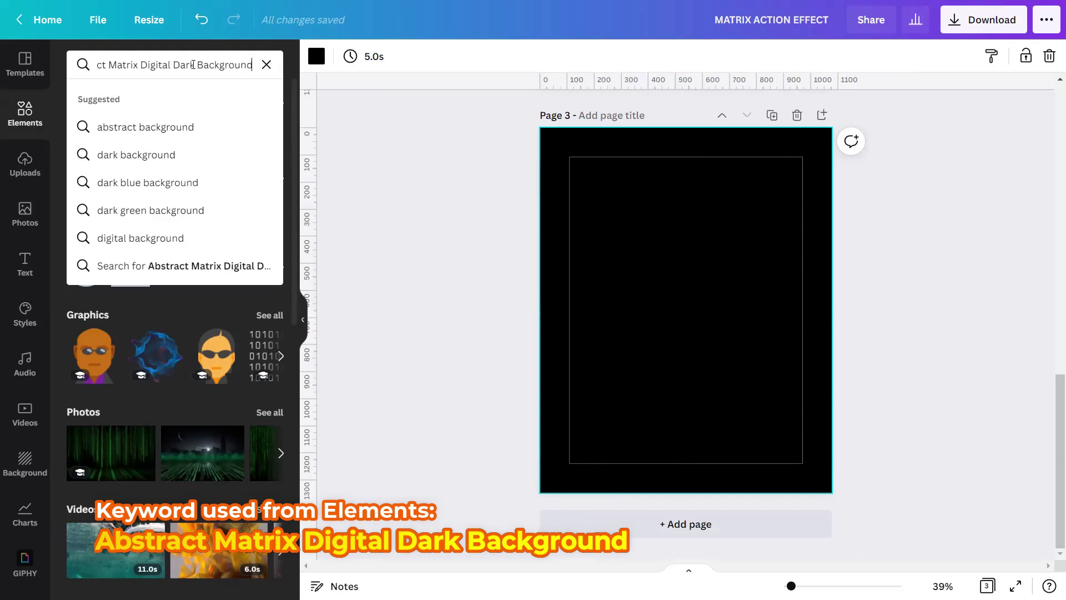
key(Return)
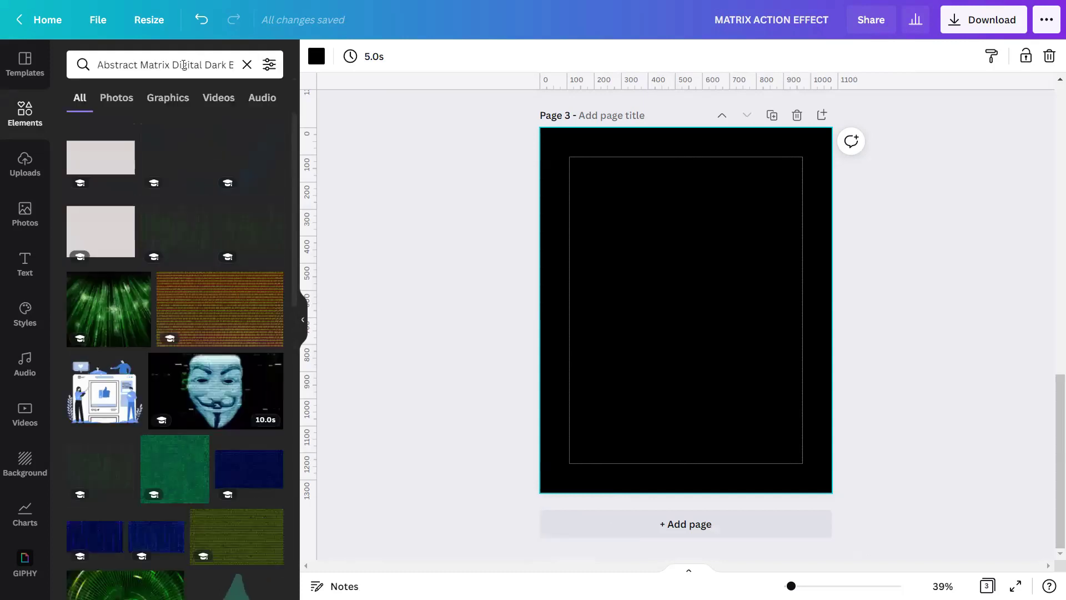
click(174, 97)
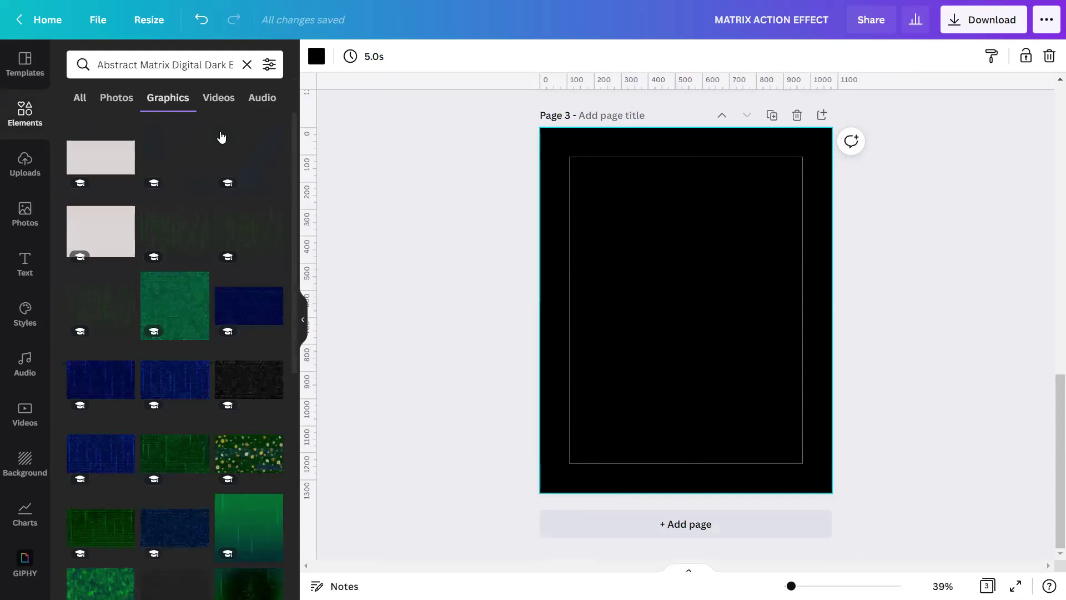
click(273, 135)
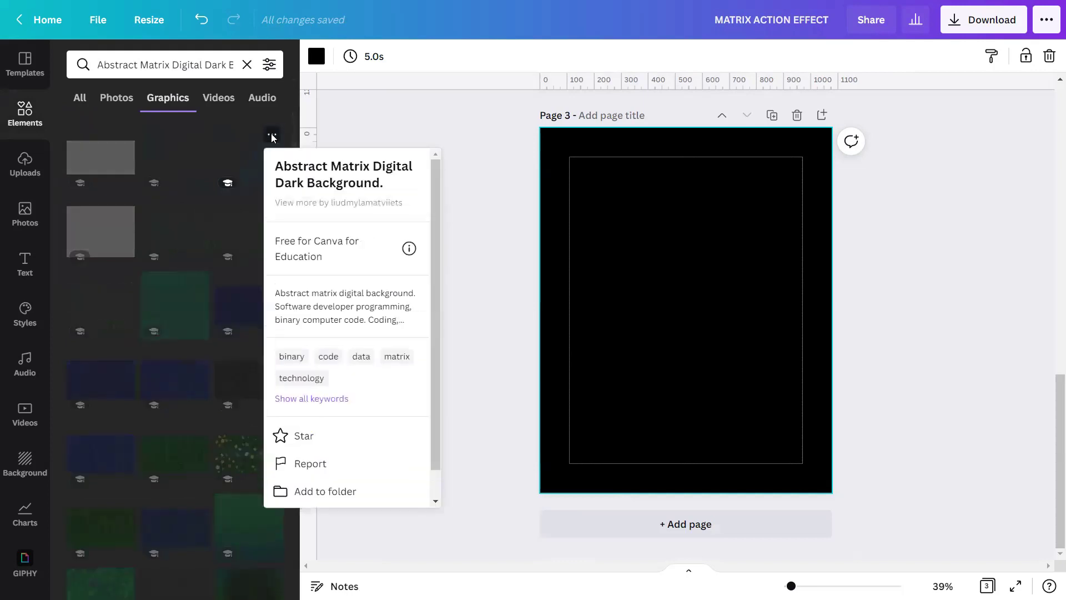
click(246, 148)
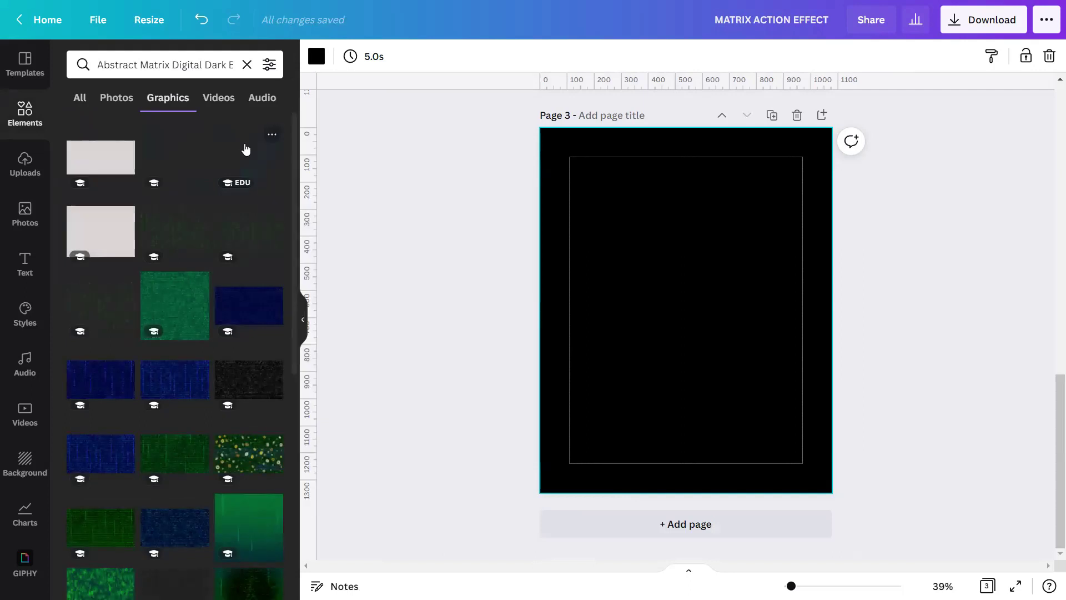
click(246, 148)
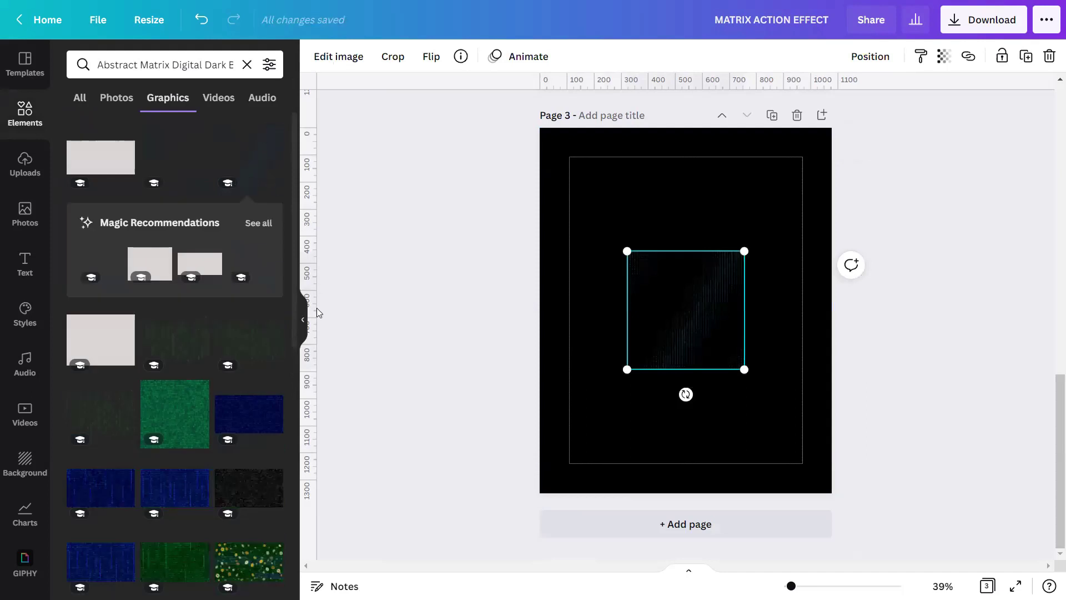
Apply the Cherry duotone preset to the matrix graphic as a starting point
click(303, 320)
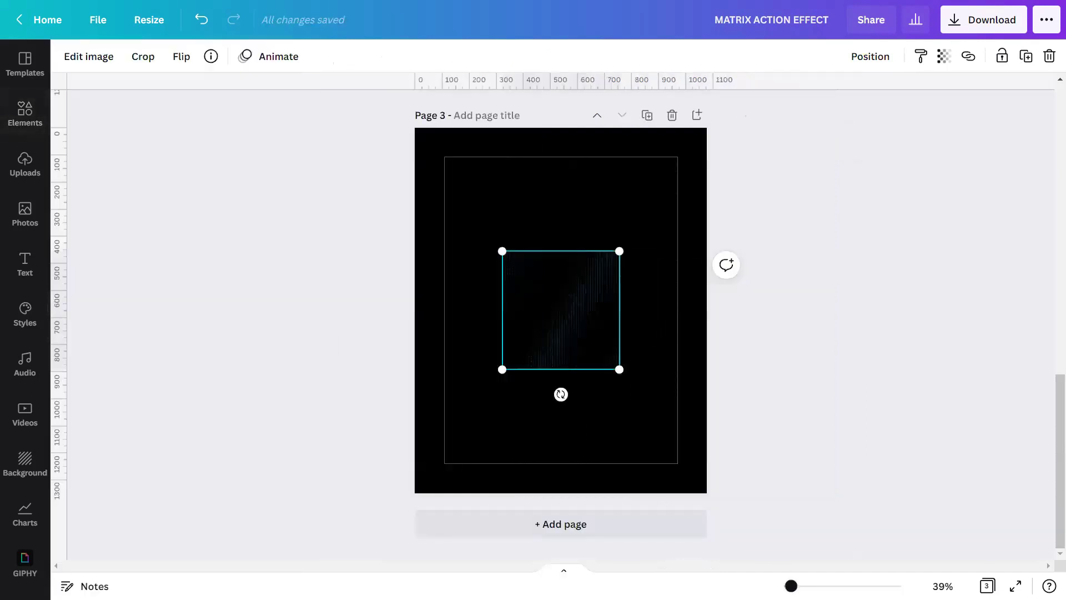
scroll(561, 309, up, 5)
scroll(561, 310, down, 4)
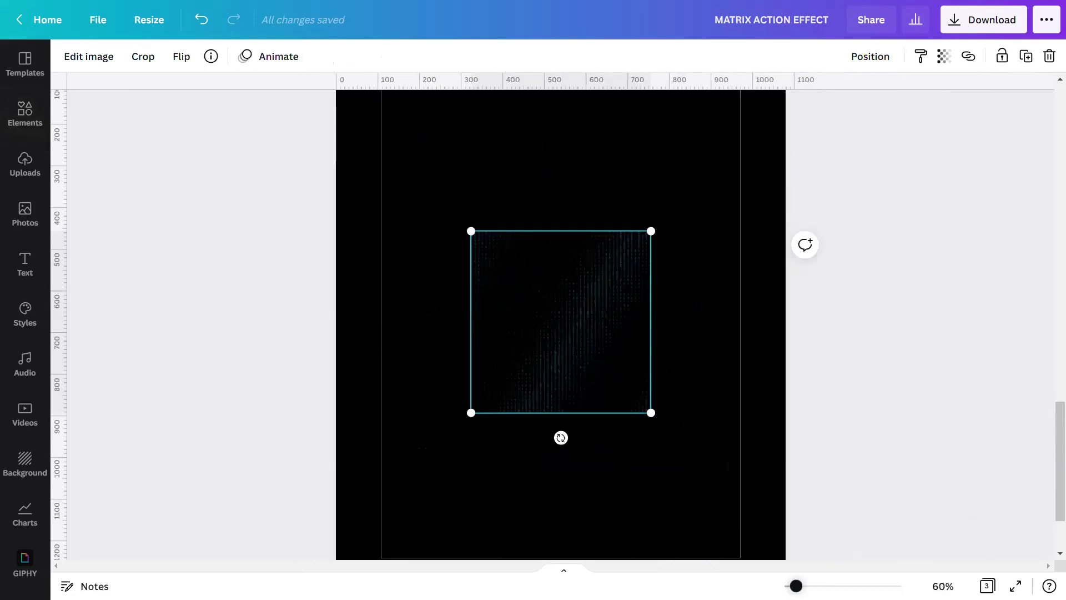
scroll(562, 324, down, 1)
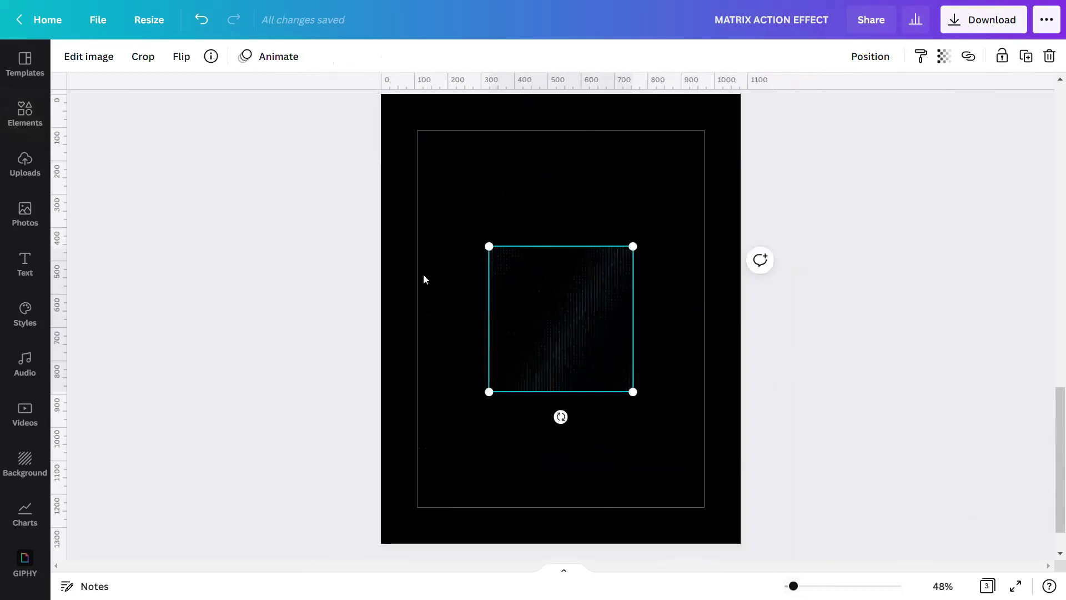
click(89, 56)
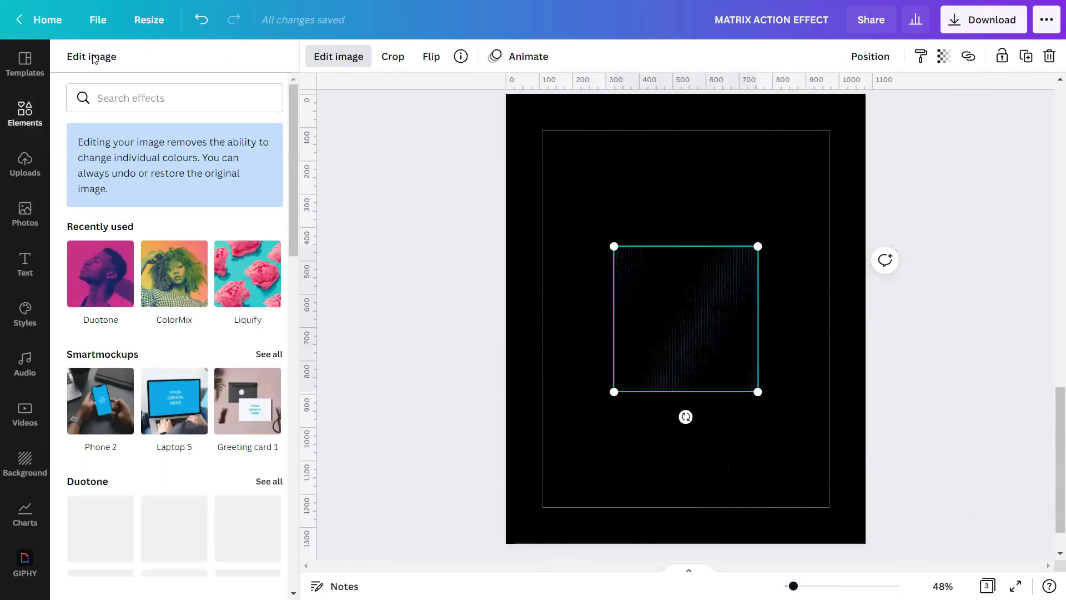
scroll(118, 204, down, 5)
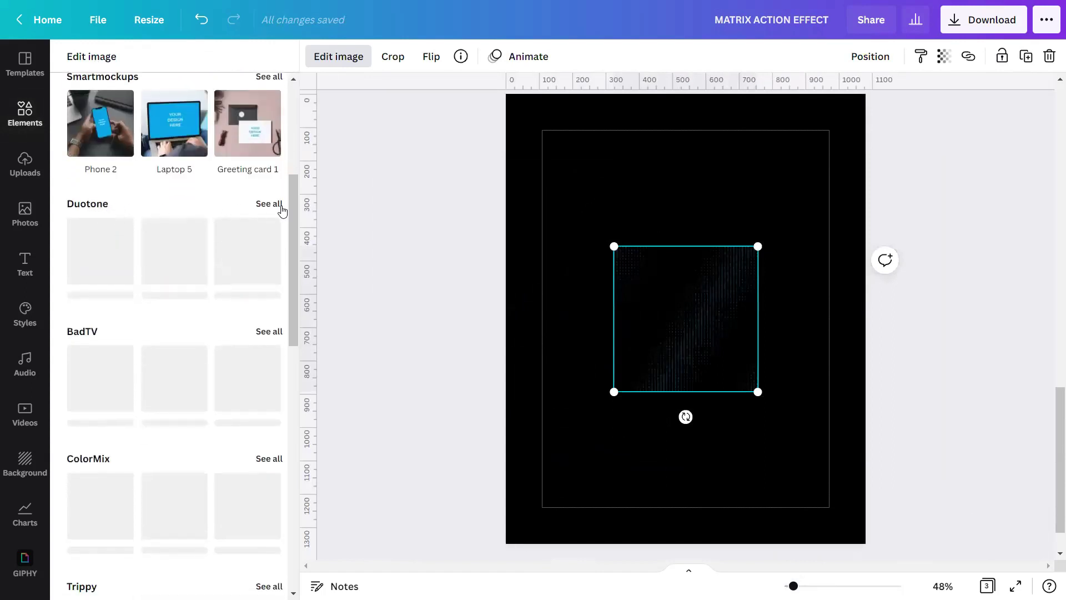
click(277, 205)
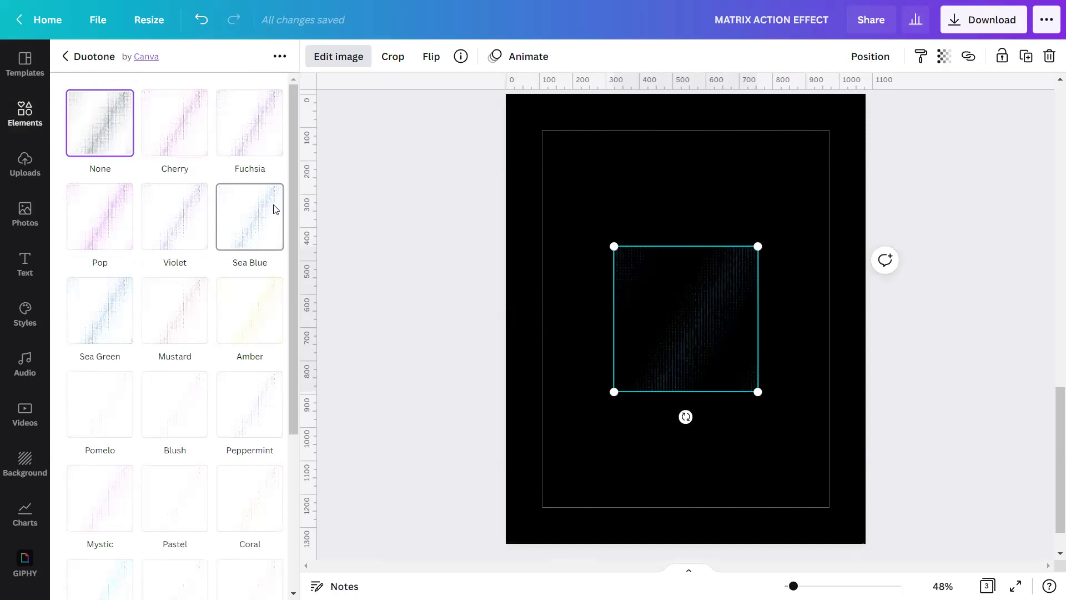
click(183, 133)
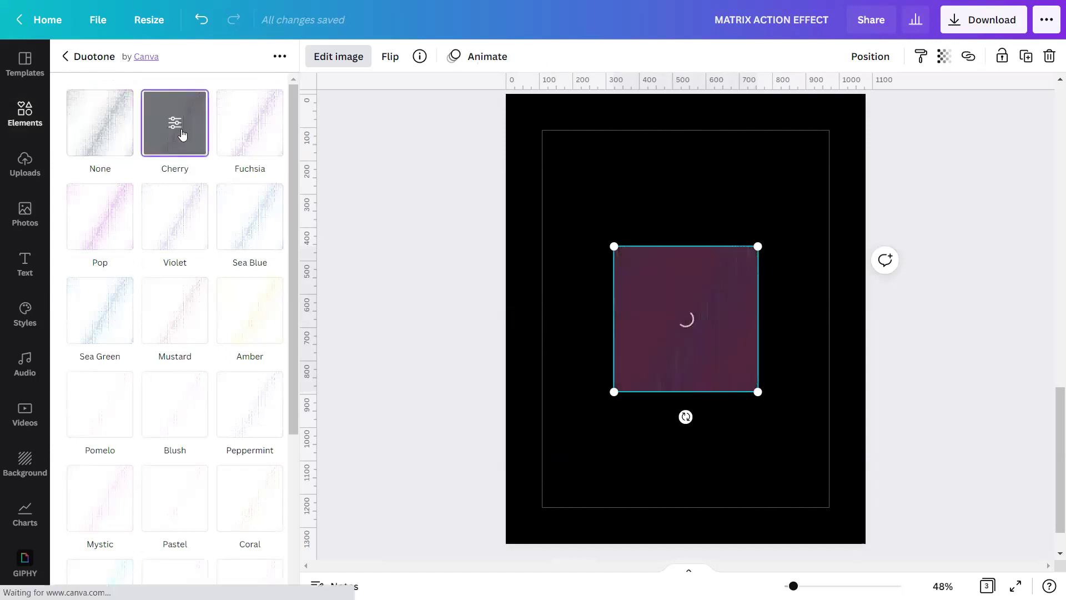
click(182, 132)
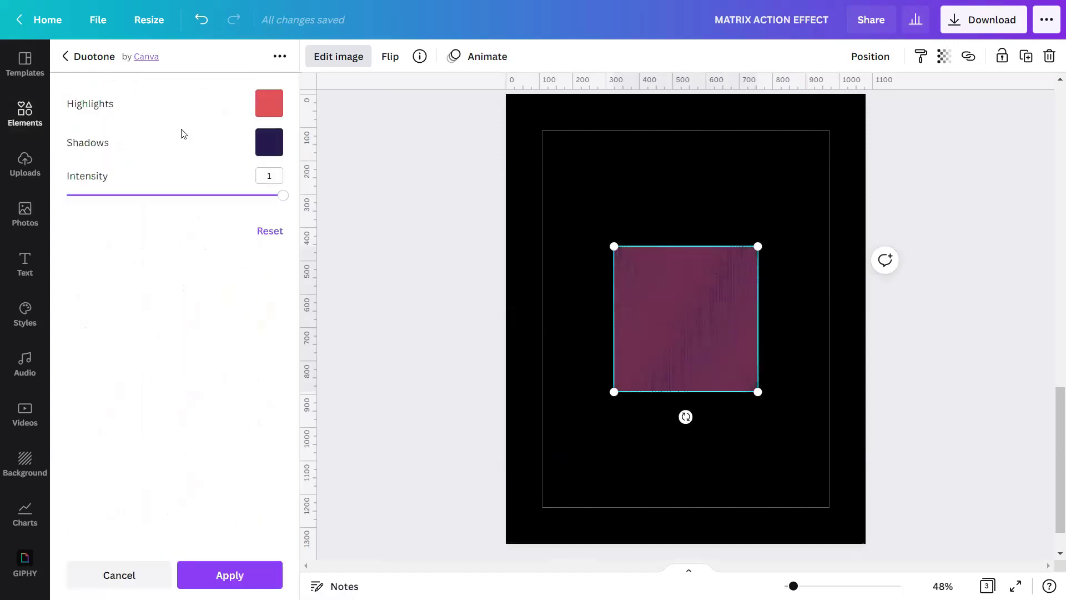
Set both duotone highlights and shadows to #84CD6B and apply it
click(261, 115)
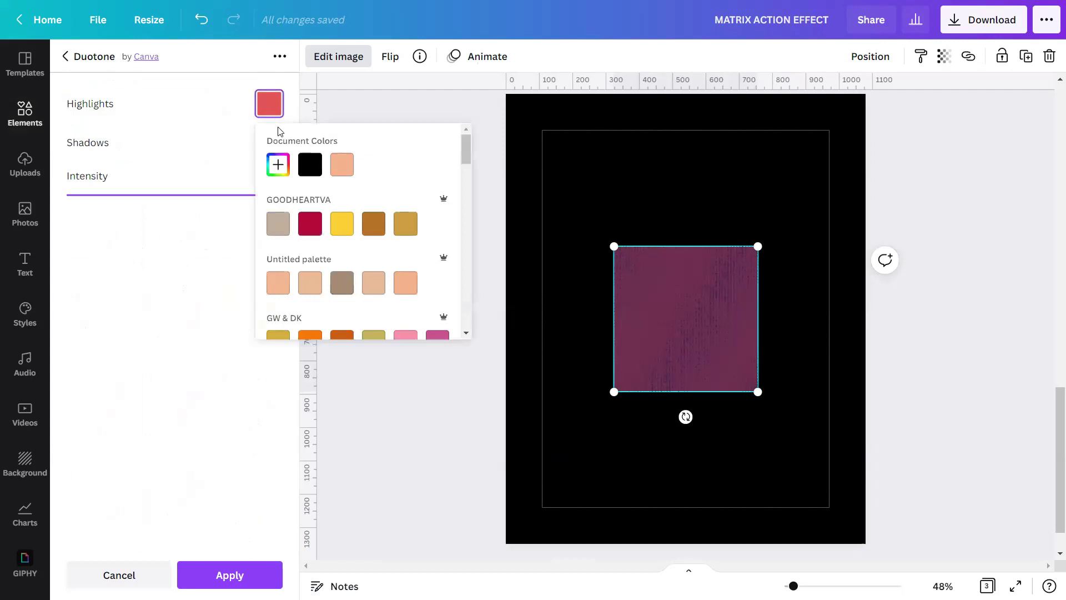
click(278, 164)
text(#)
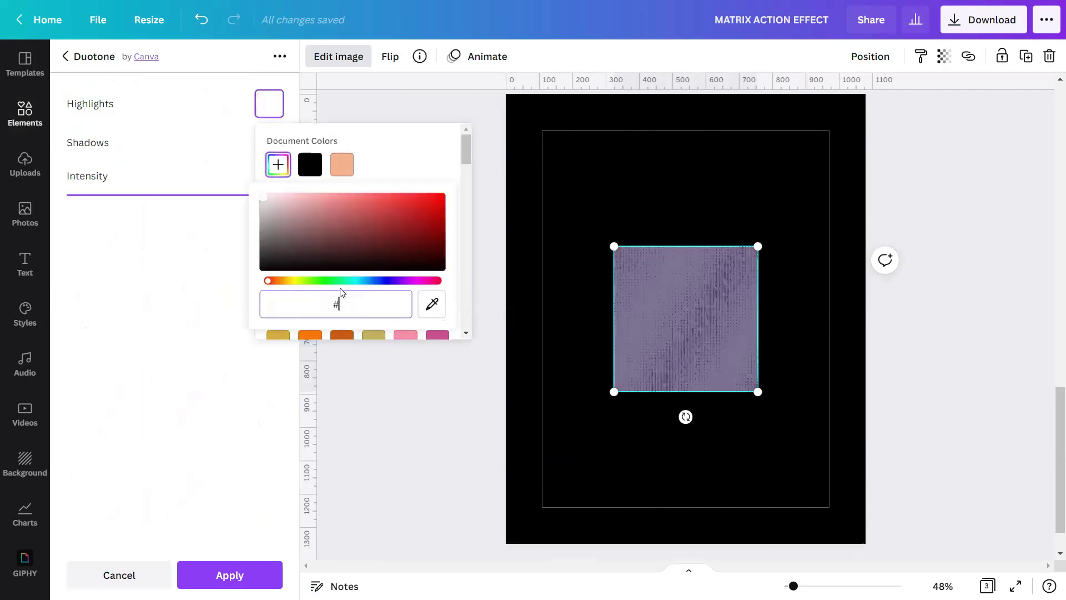
text(84)
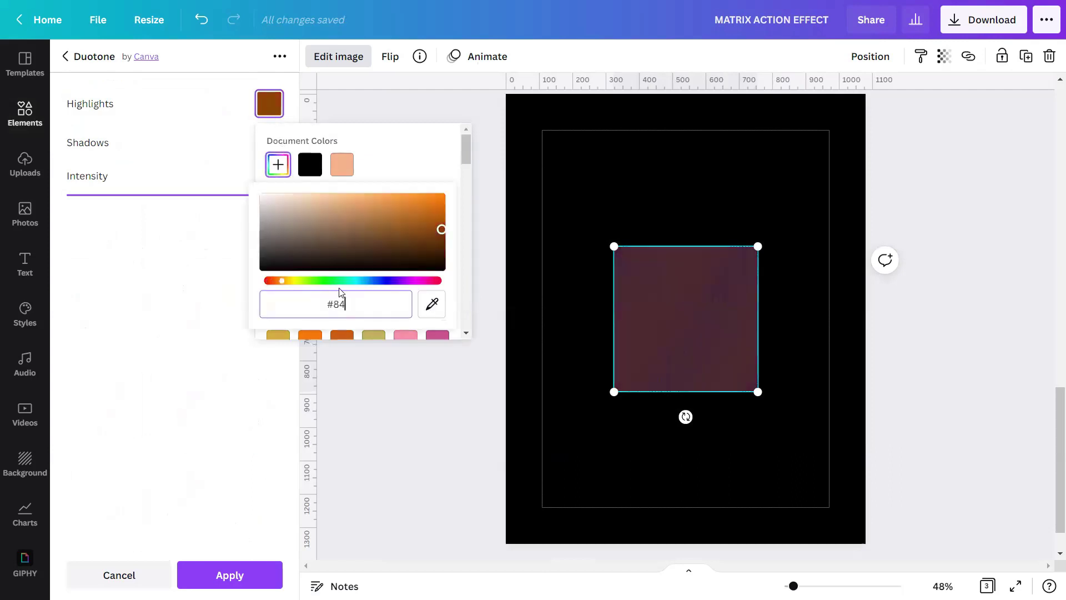
text(CD6B)
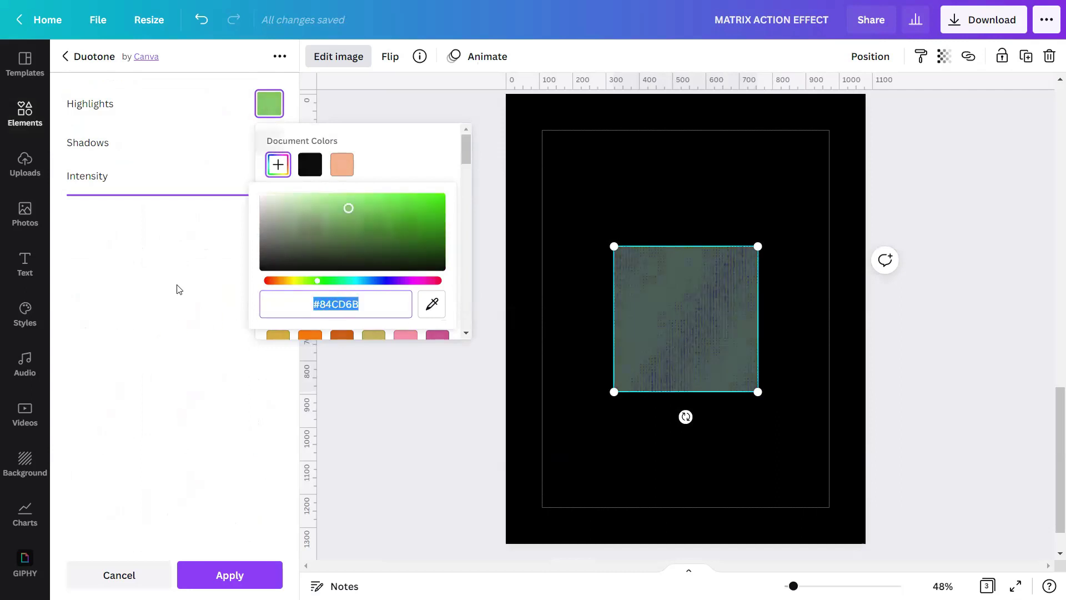
click(270, 139)
click(278, 203)
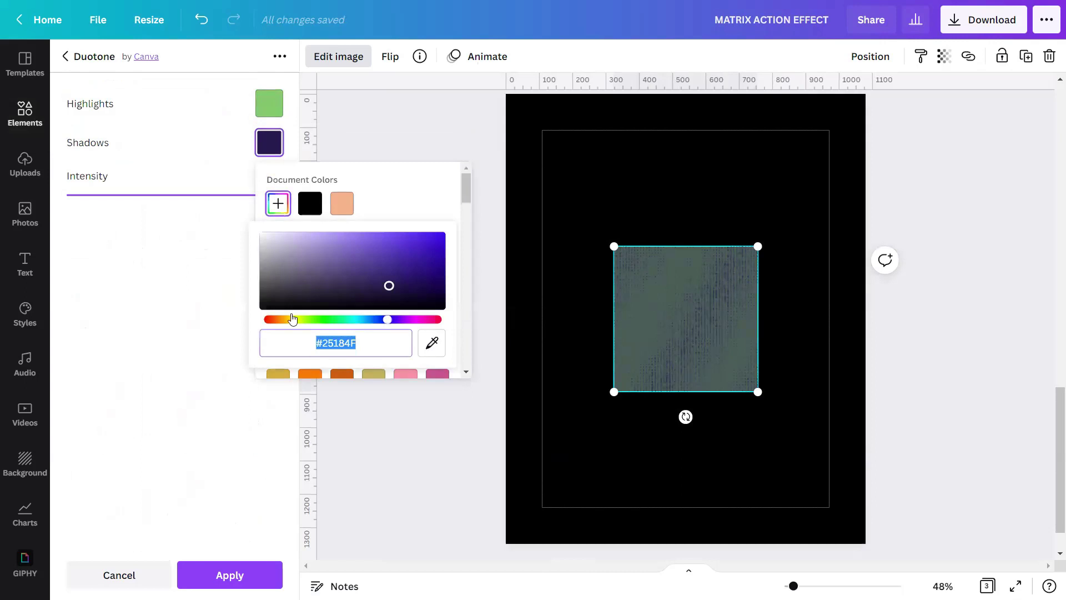
text(#84CD6B)
click(179, 294)
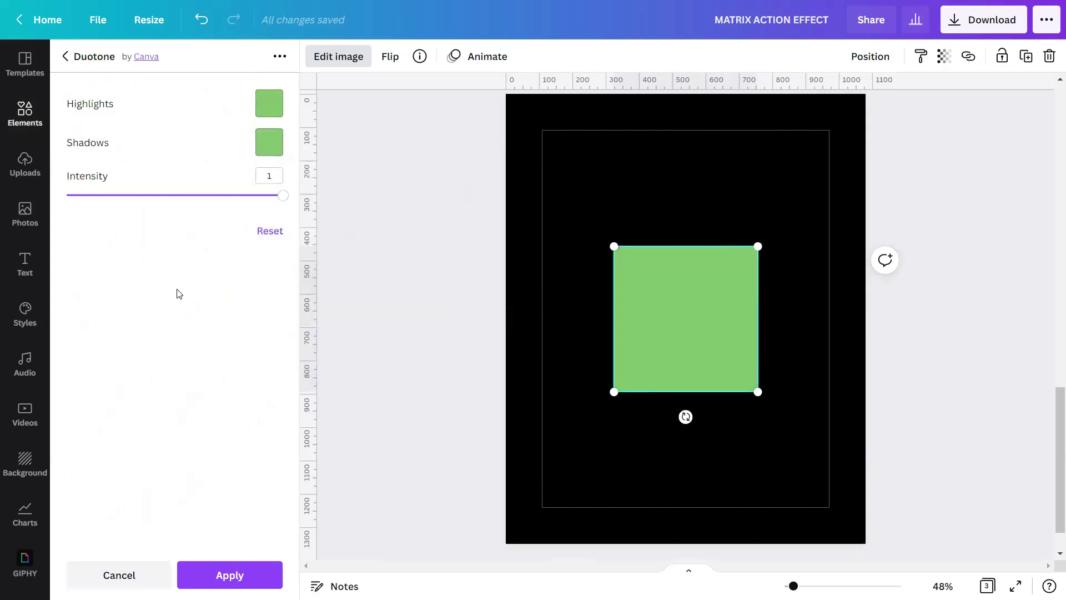
click(204, 577)
key(Escape)
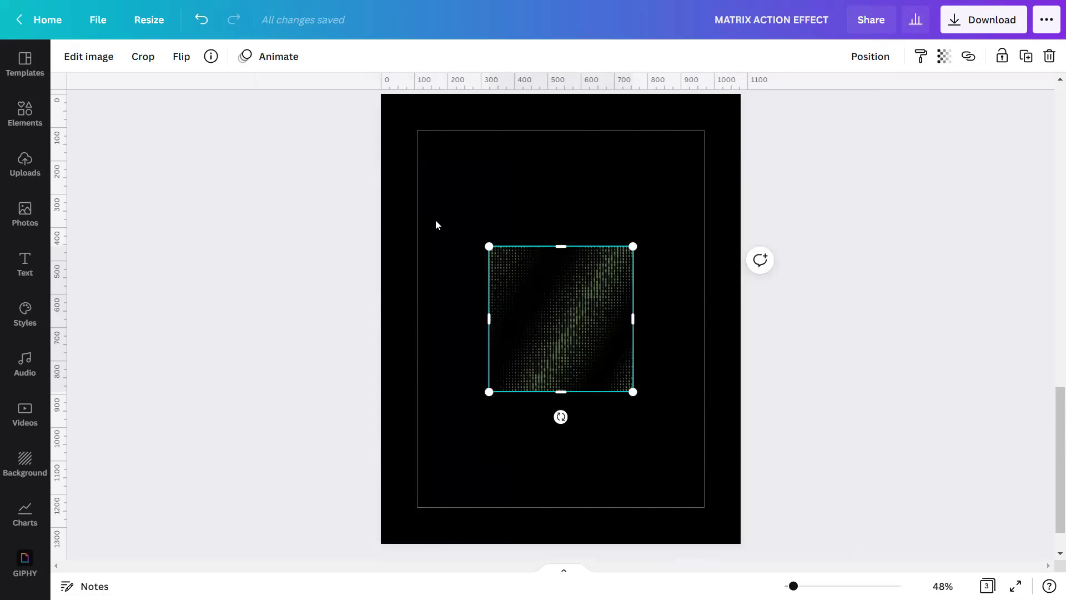
Set the matrix graphic's transparency to 44
mouse_move(794, 586)
mouse_down()
mouse_move(828, 586)
mouse_move(794, 586)
mouse_up()
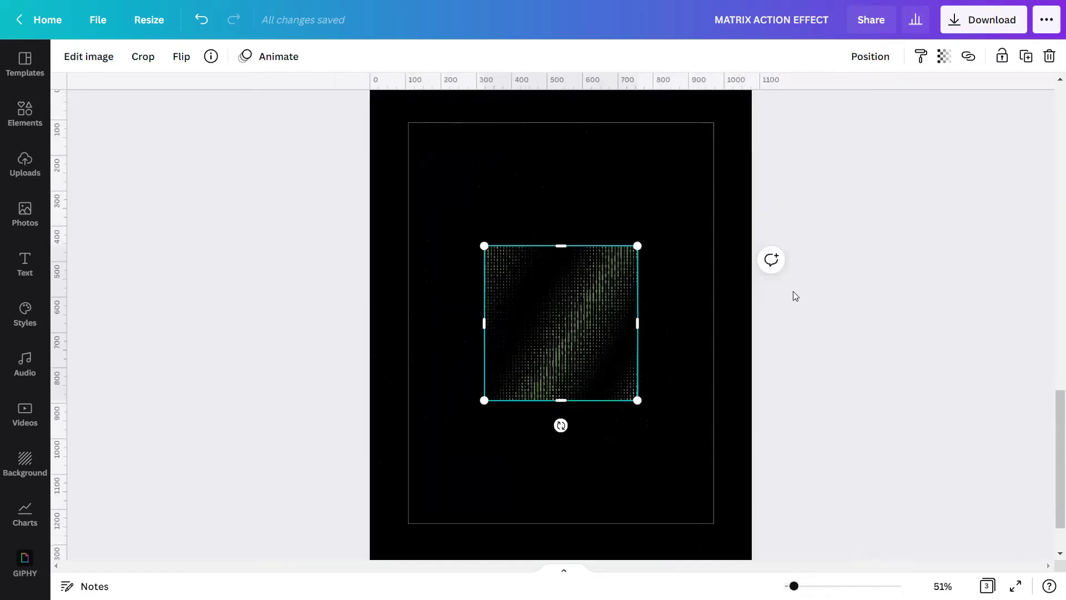
click(944, 56)
click(932, 98)
text(44)
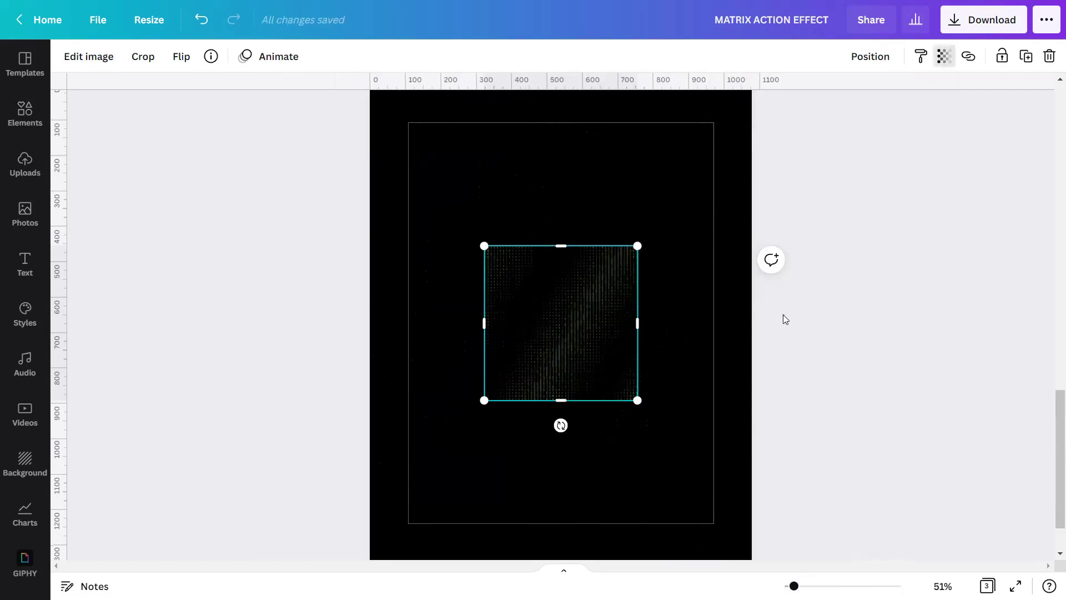
scroll(560, 421, up, 2)
Move the faded matrix pattern up onto page 2 and delete the empty page 3
drag(559, 418, 562, 304)
scroll(559, 405, up, 6)
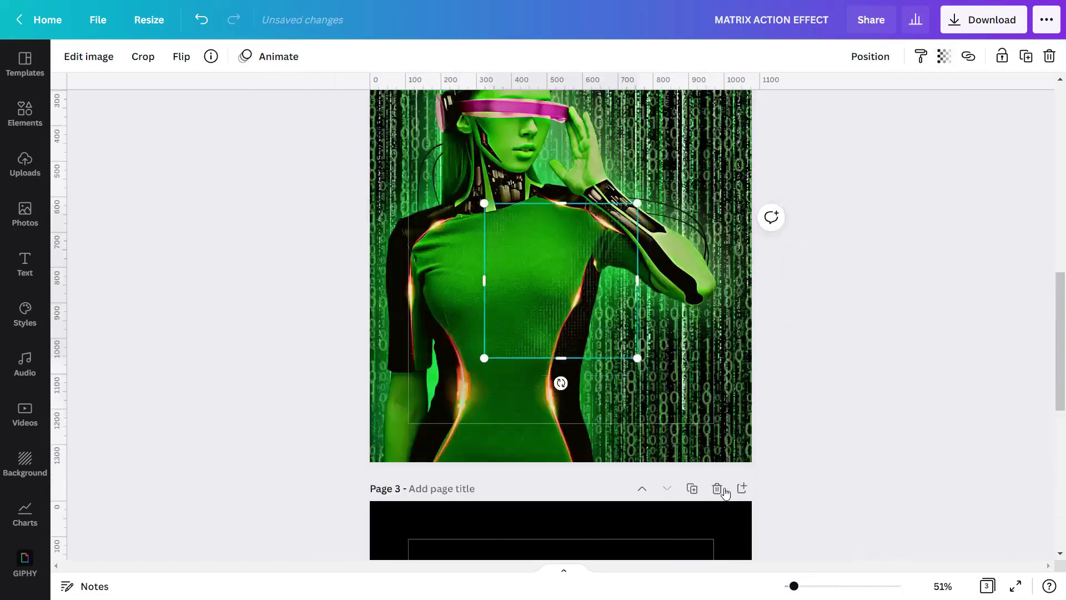
click(717, 488)
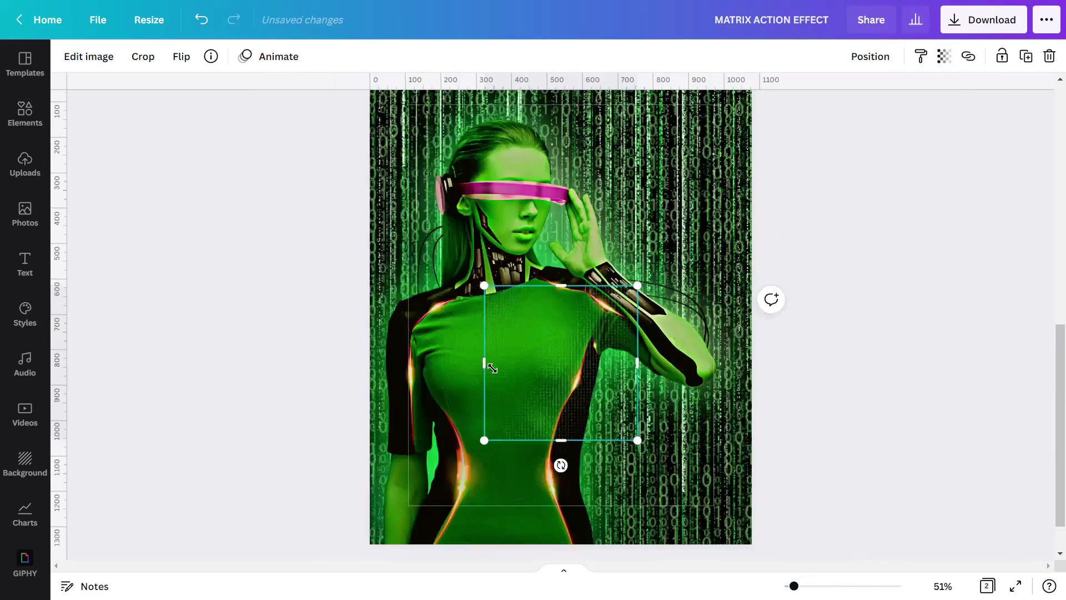
scroll(488, 367, up, 2)
Stretch the pattern to 1,337 × 1,350, align it left and lock it
drag(485, 373, 217, 195)
scroll(653, 415, down, 1)
scroll(653, 415, down, 2)
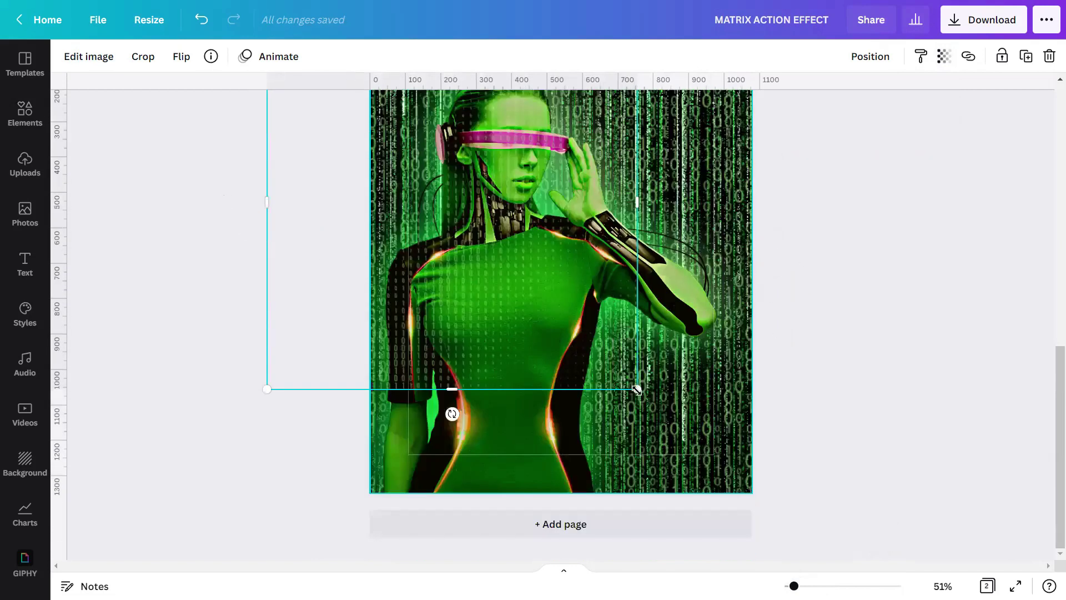
drag(637, 385, 683, 462)
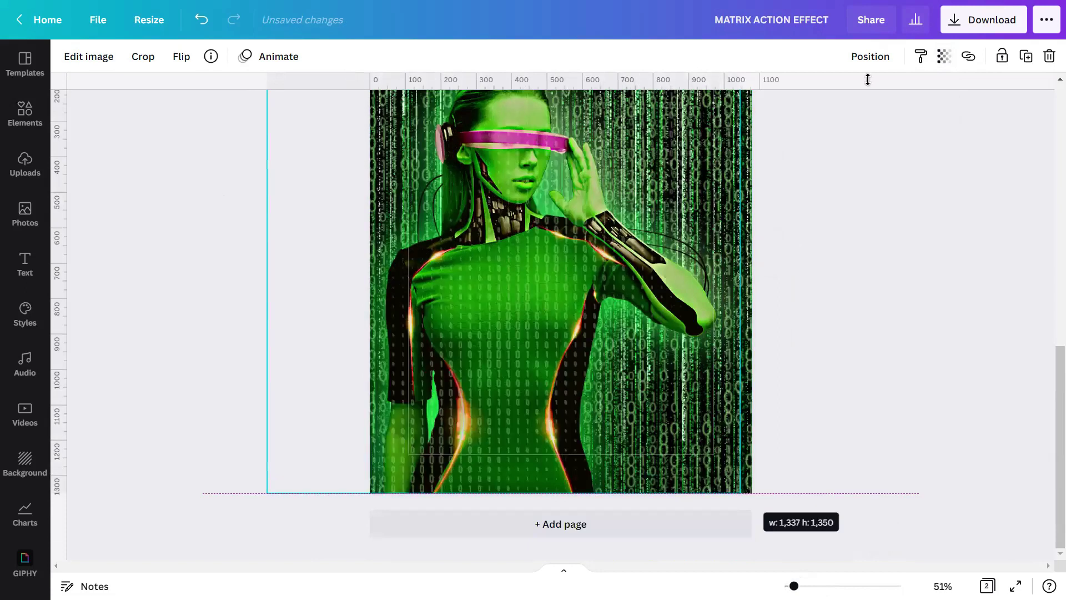
click(870, 56)
click(798, 185)
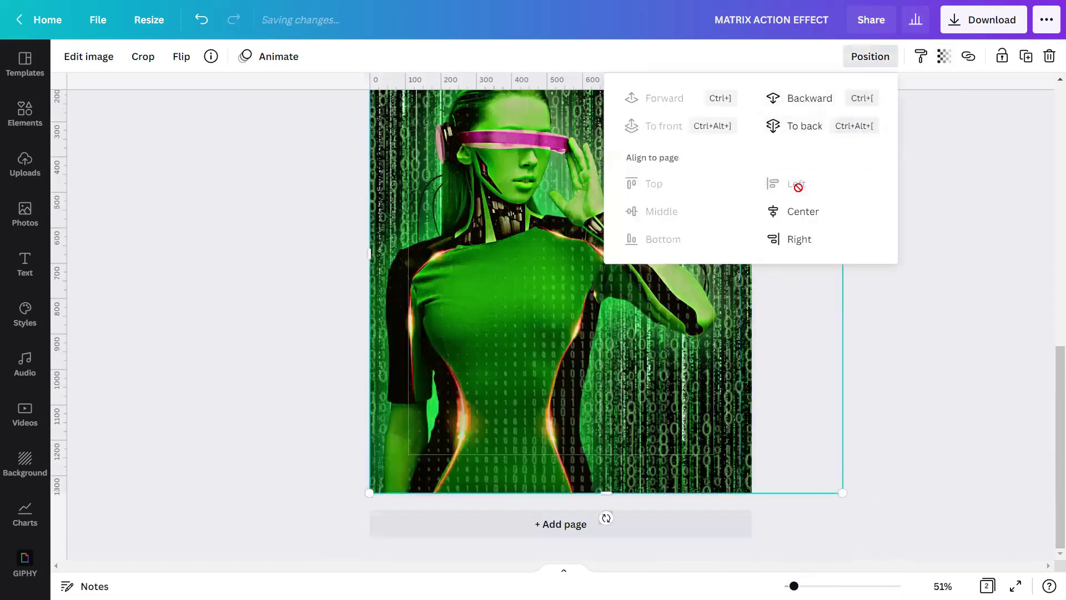
click(981, 286)
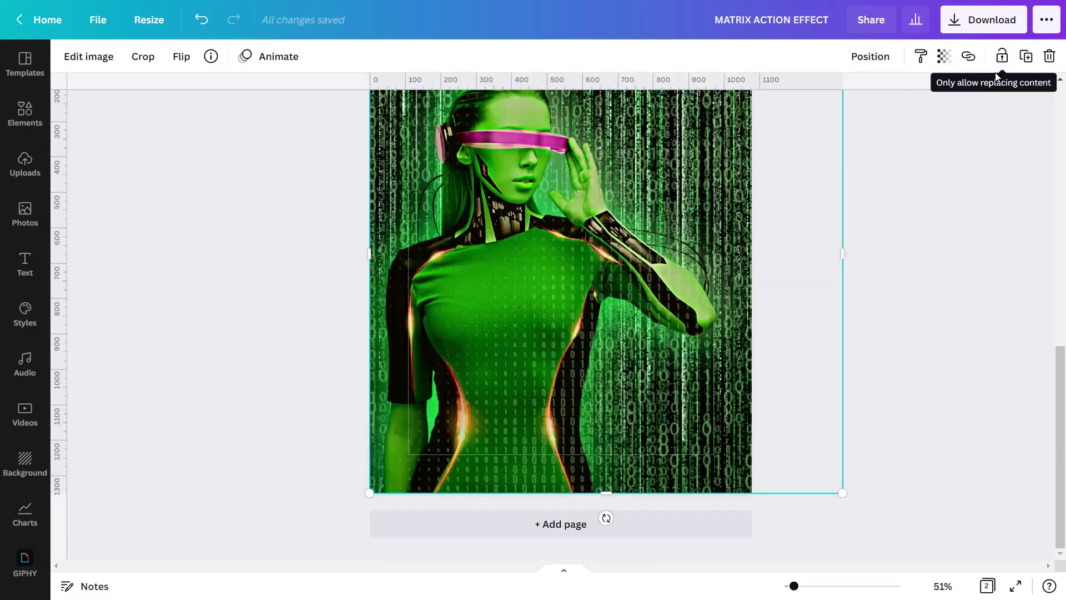
click(1002, 56)
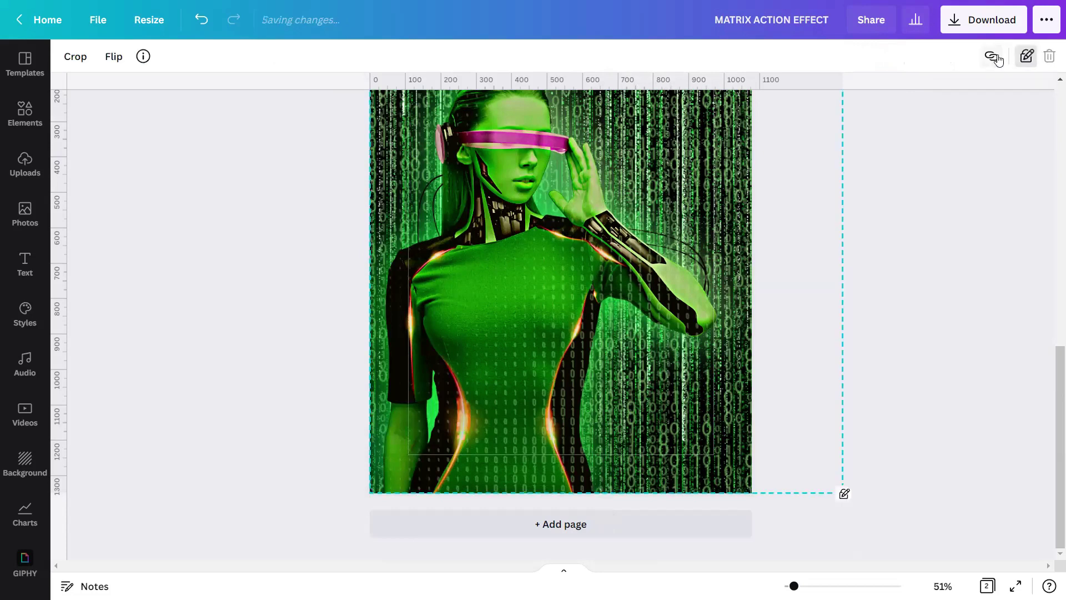
click(861, 299)
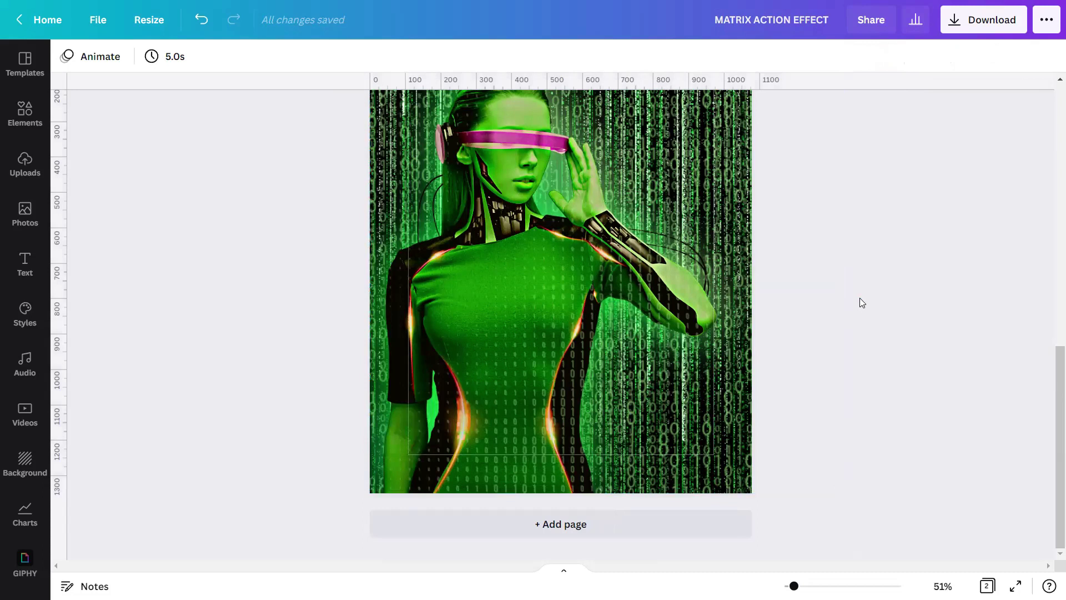
Add a new black page 3 below the cyborg page, zoom out to 41% and scroll to it
drag(1048, 423, 1052, 405)
scroll(874, 361, up, 1)
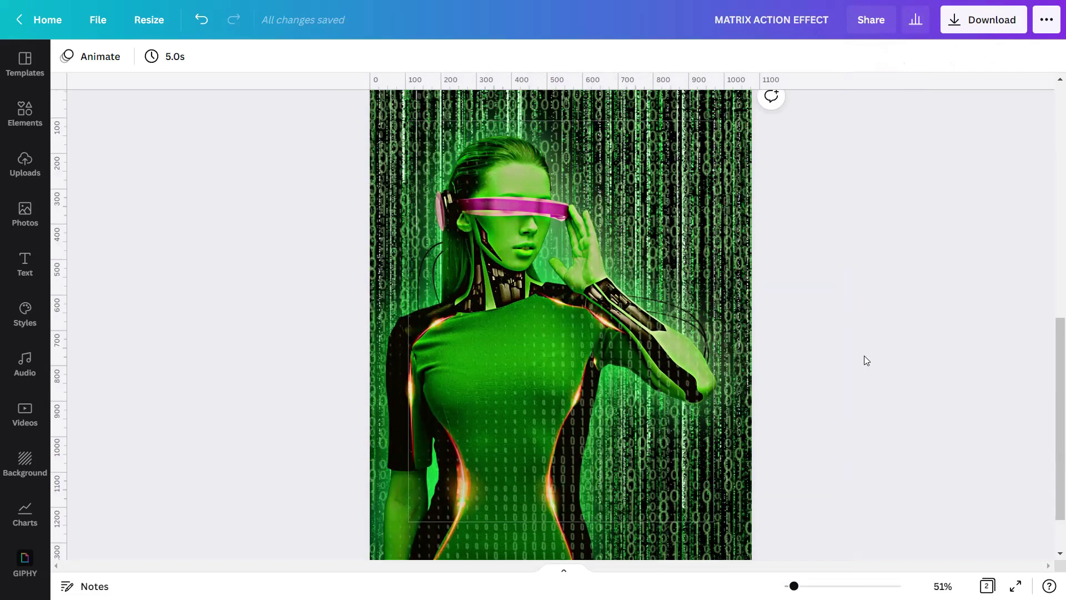
scroll(831, 381, down, 1)
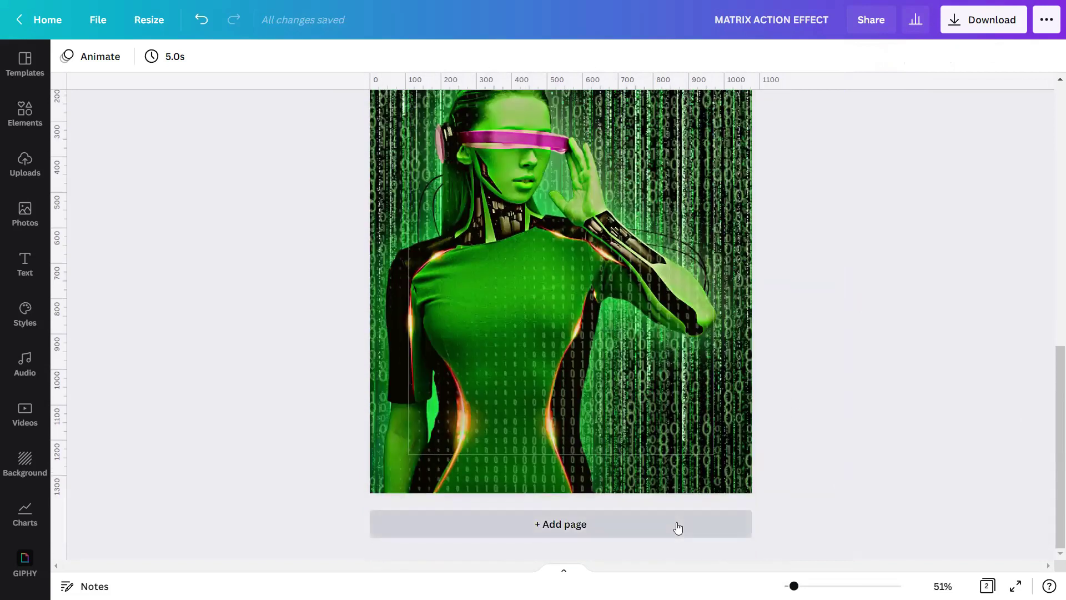
click(678, 526)
scroll(1051, 454, up, 1)
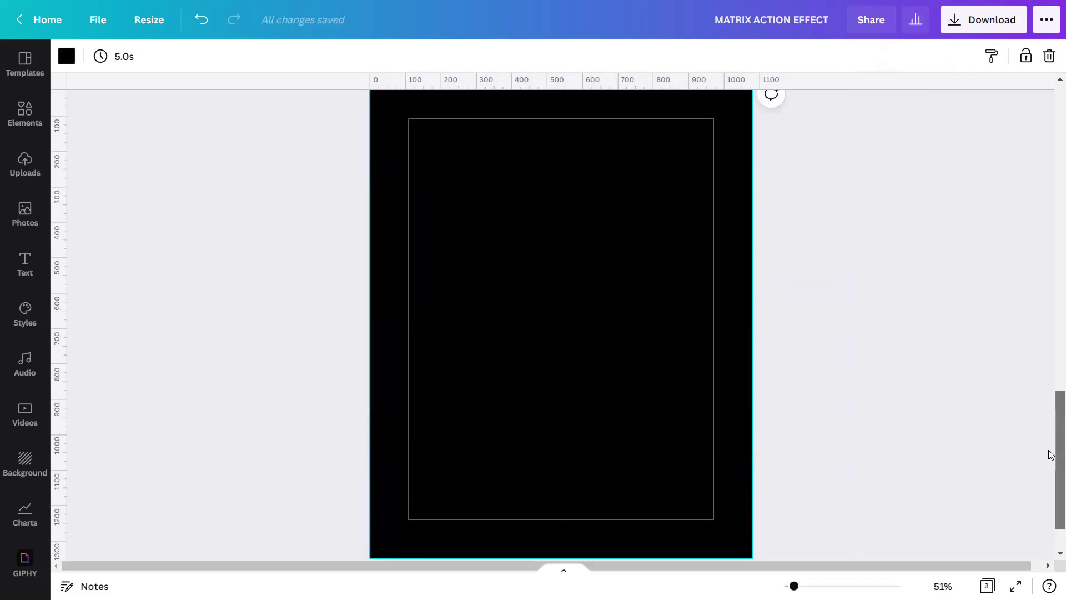
scroll(1051, 455, up, 1)
scroll(1050, 445, down, 1)
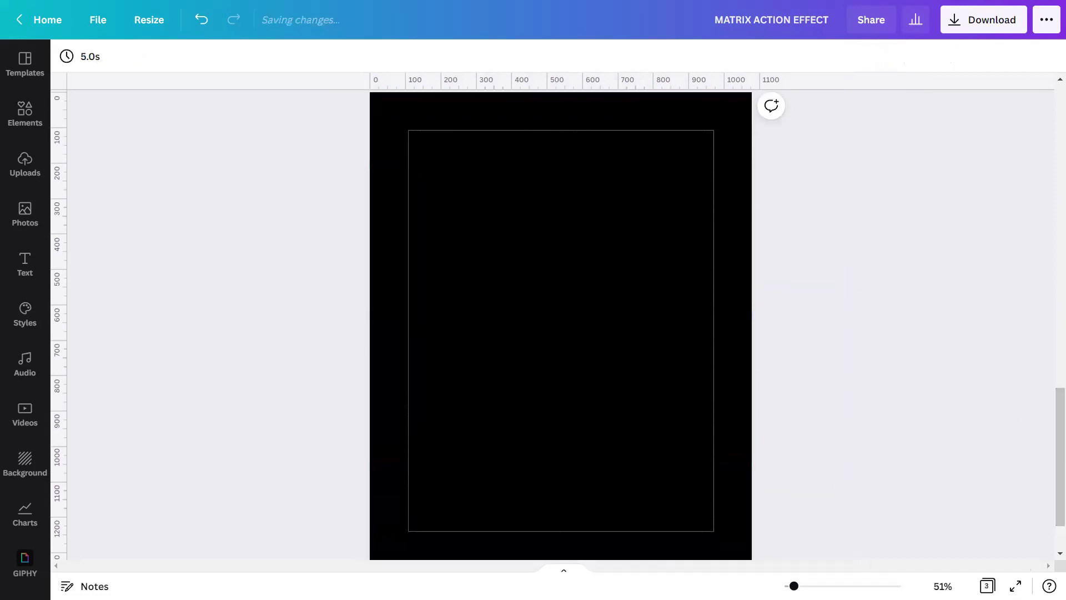
scroll(1054, 469, down, 3)
drag(1054, 468, 1051, 298)
scroll(1051, 300, up, 3)
scroll(570, 196, down, 1)
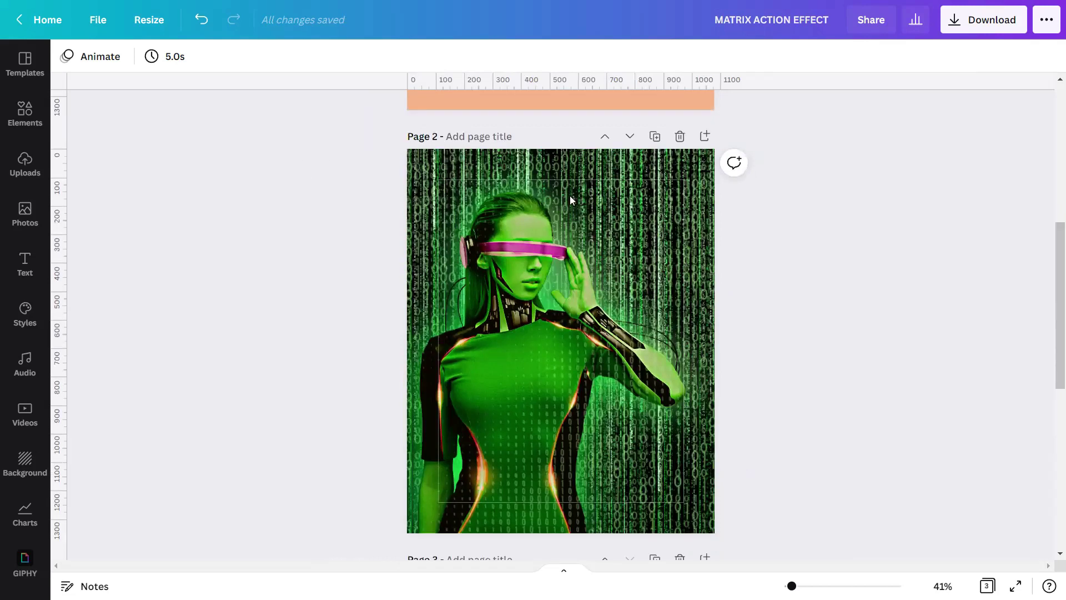
drag(286, 153, 855, 538)
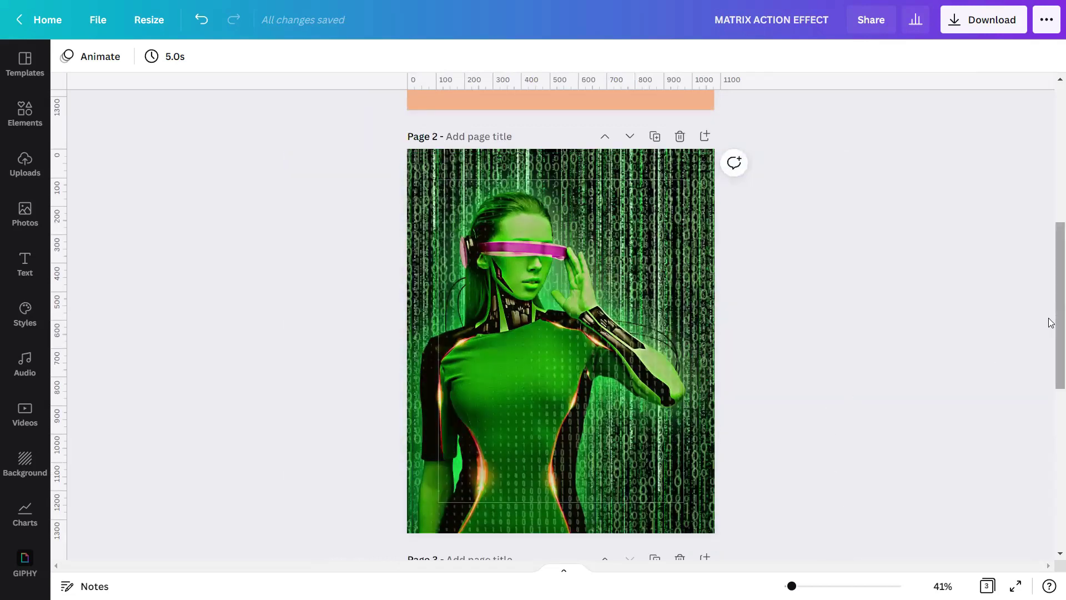
drag(1052, 348, 1051, 472)
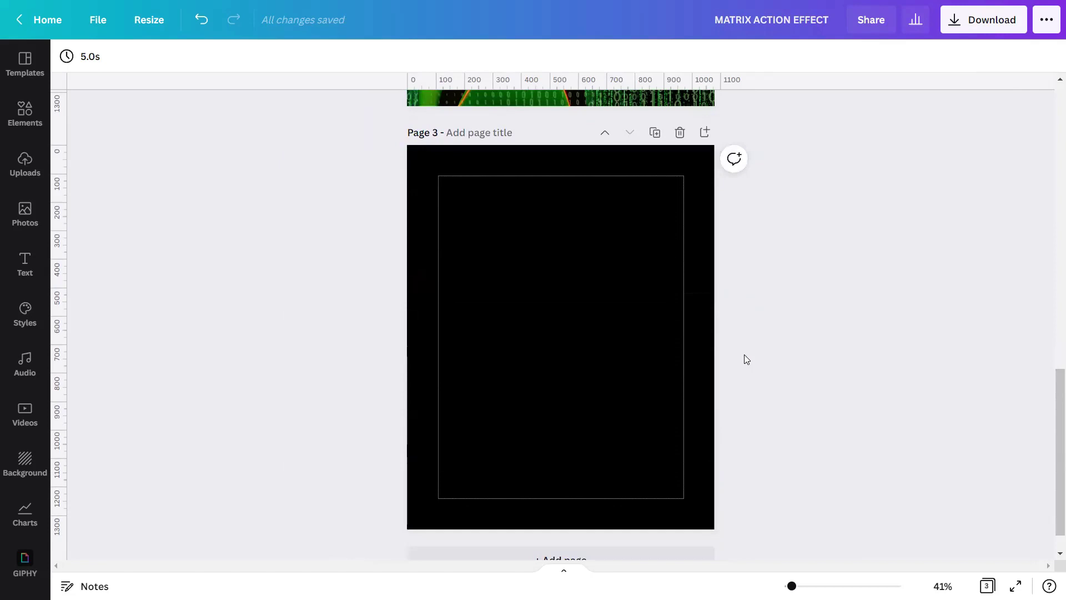
Add a heading text box to the black page 3
click(39, 277)
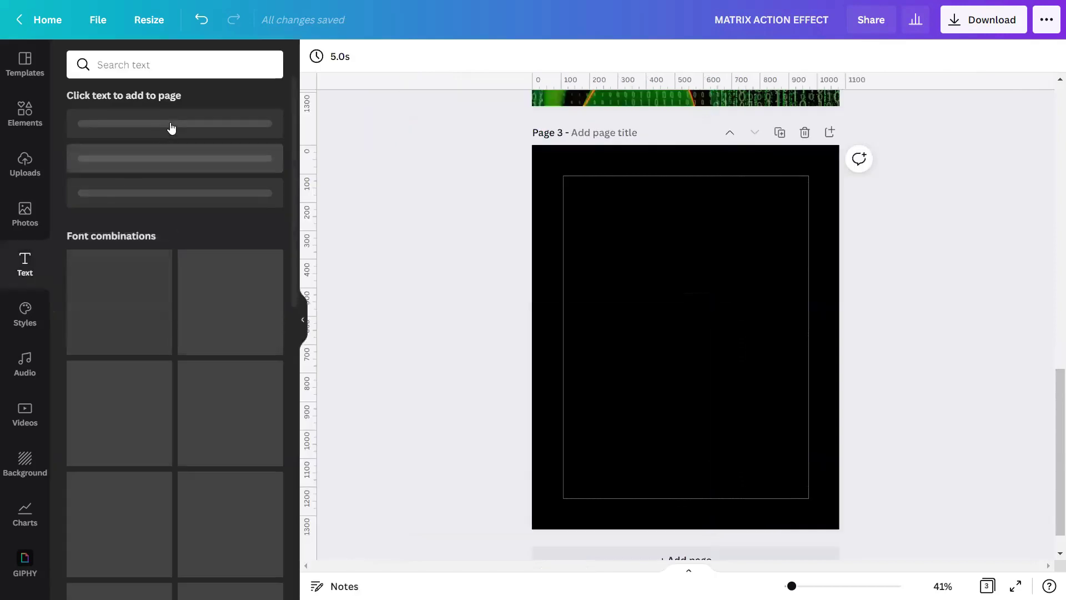
click(149, 141)
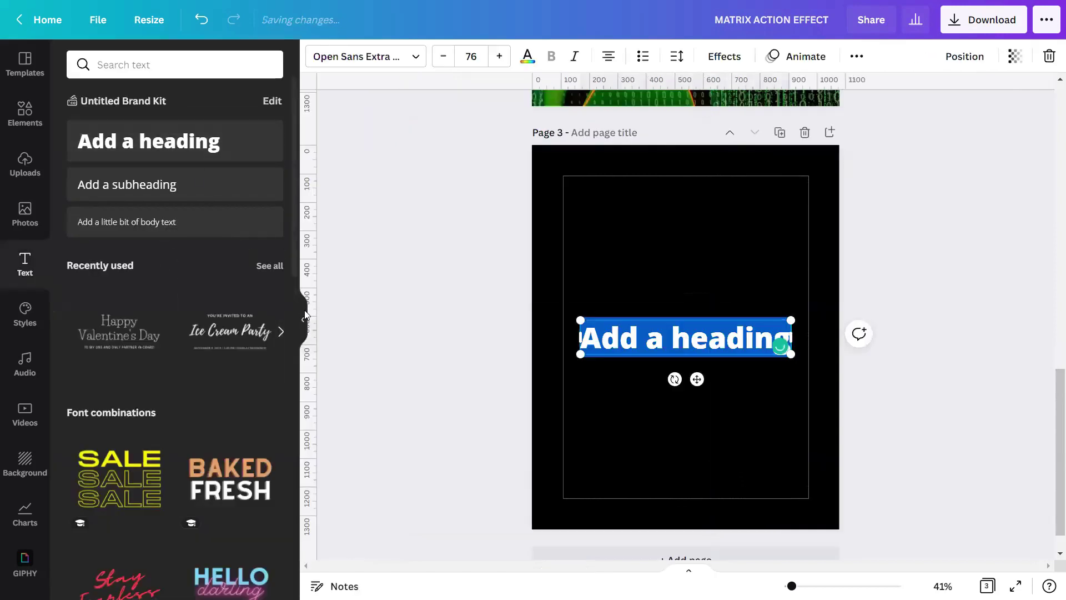
click(304, 319)
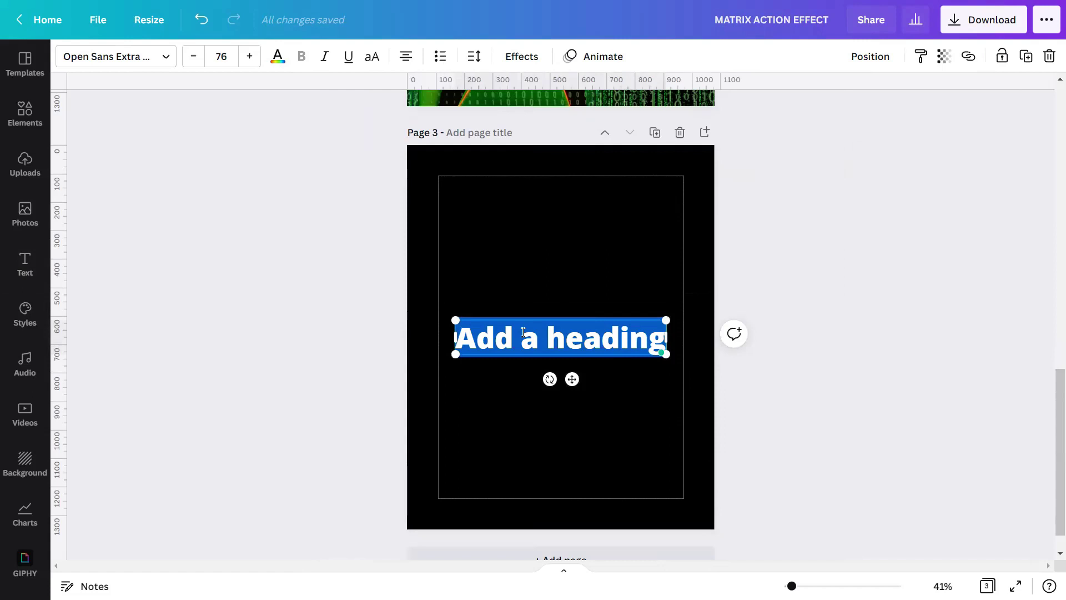
Replace the heading text with a white 0 and enlarge it to font size 387
triple_click(523, 333)
text(0)
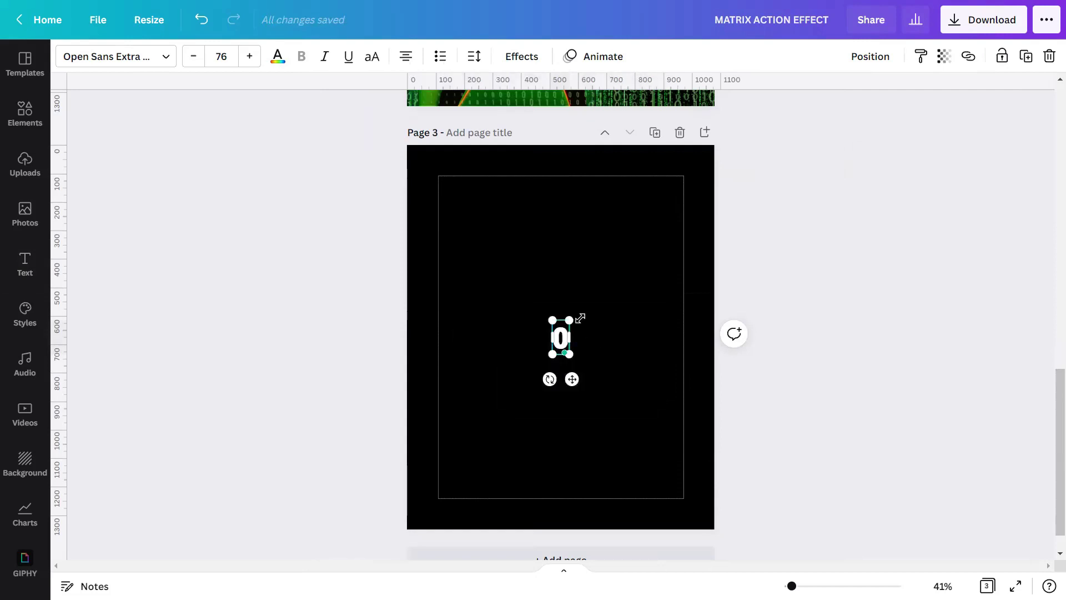
drag(579, 318, 617, 234)
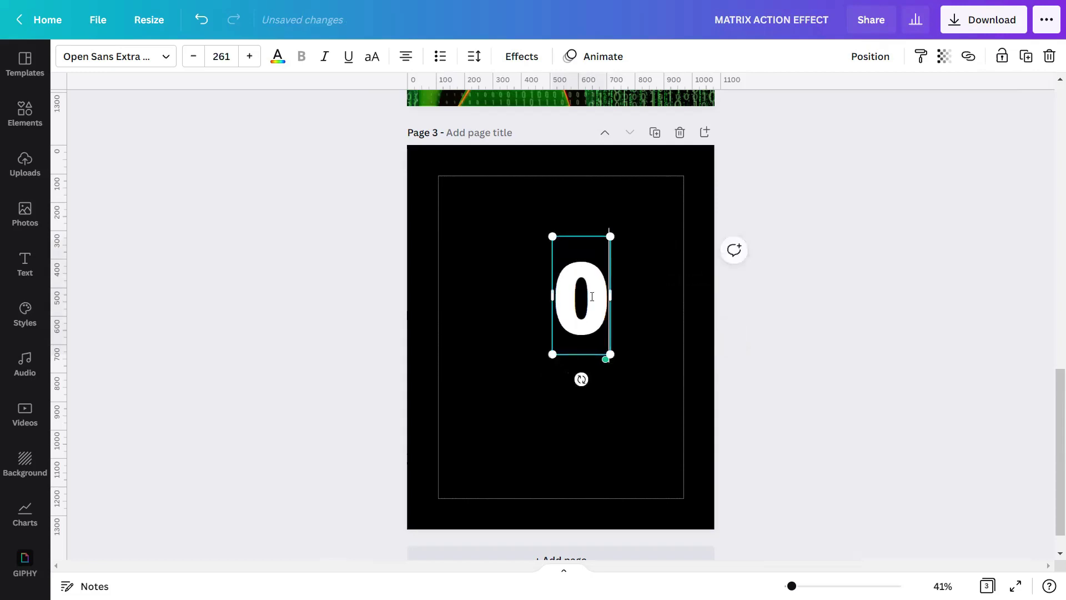
drag(553, 355, 524, 411)
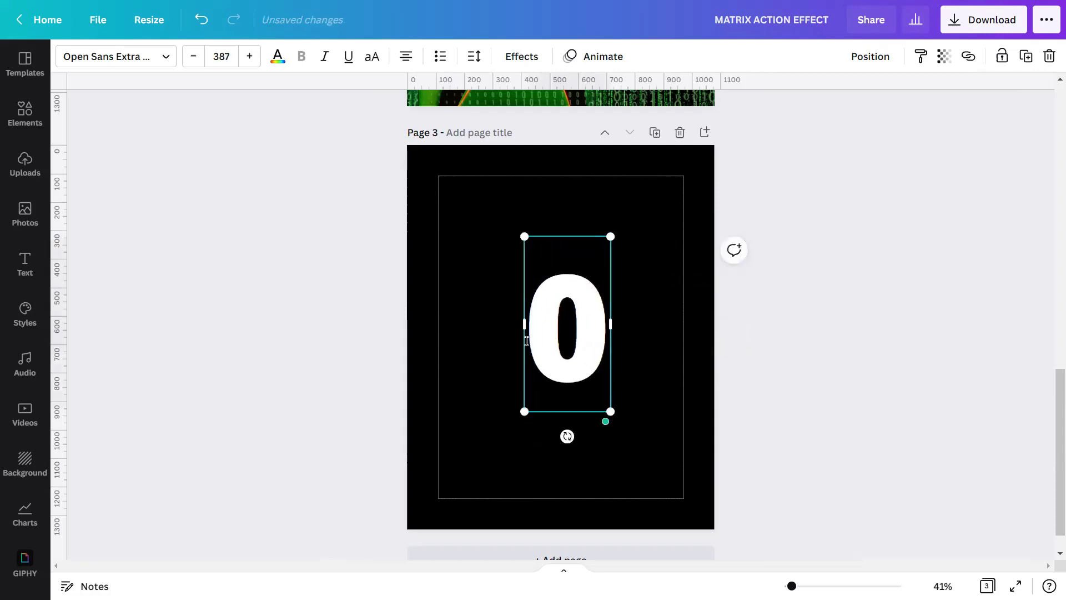
click(151, 55)
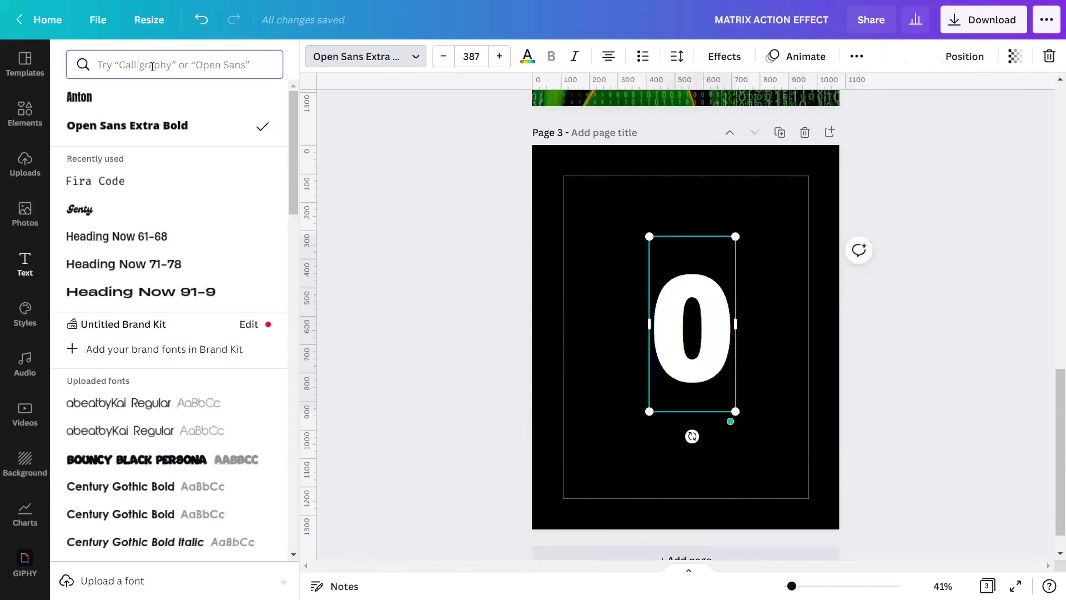
Set the 0 in the Fira Code font
text(Fira Code)
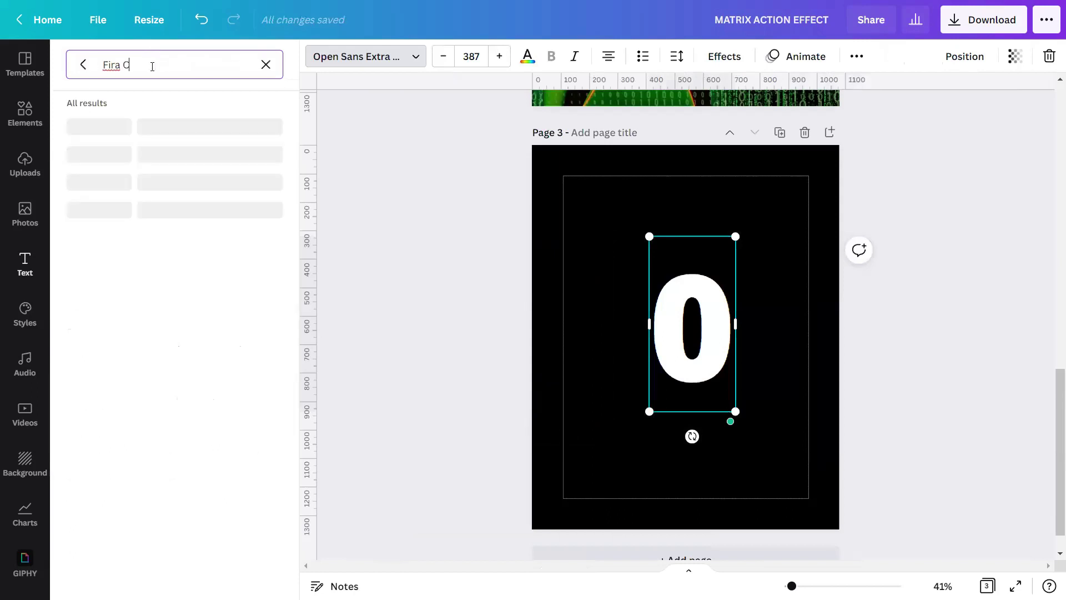
click(169, 132)
key(Escape)
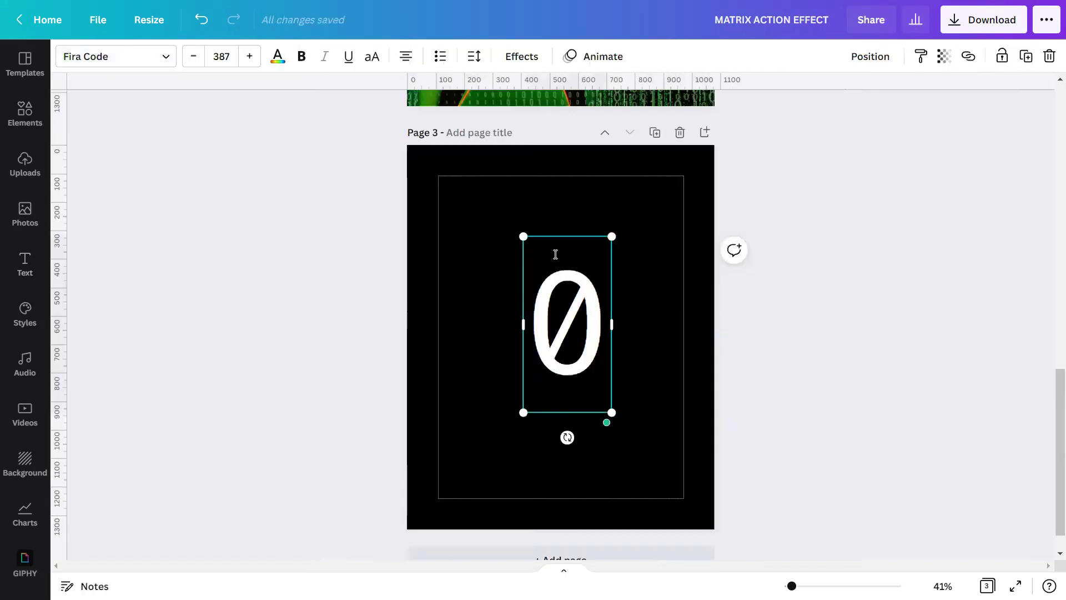
Colour the 0 with the custom text colour #7ED957
click(278, 56)
click(82, 129)
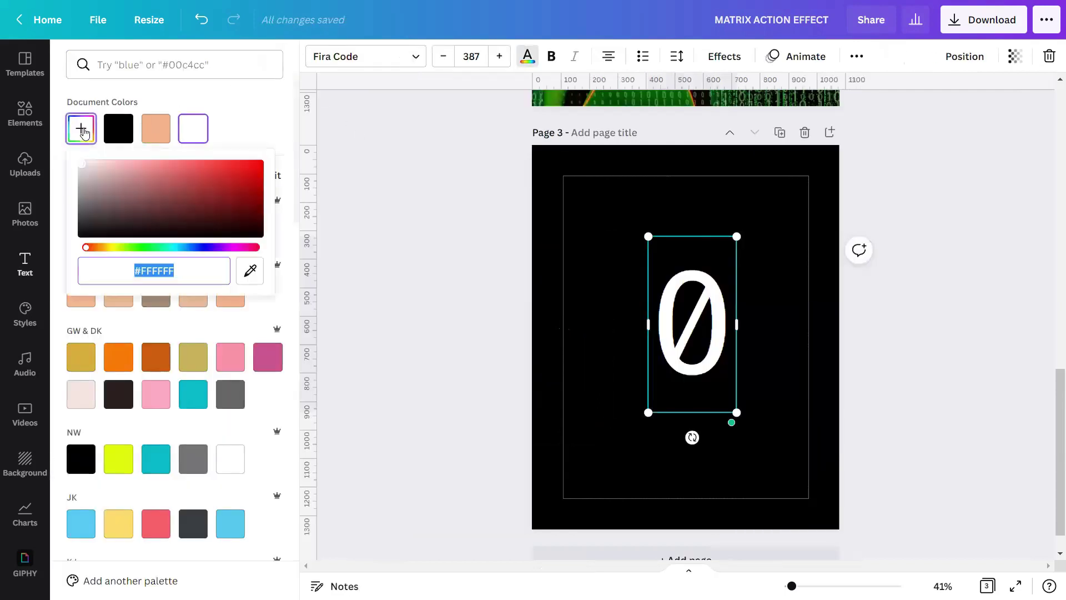
text(#)
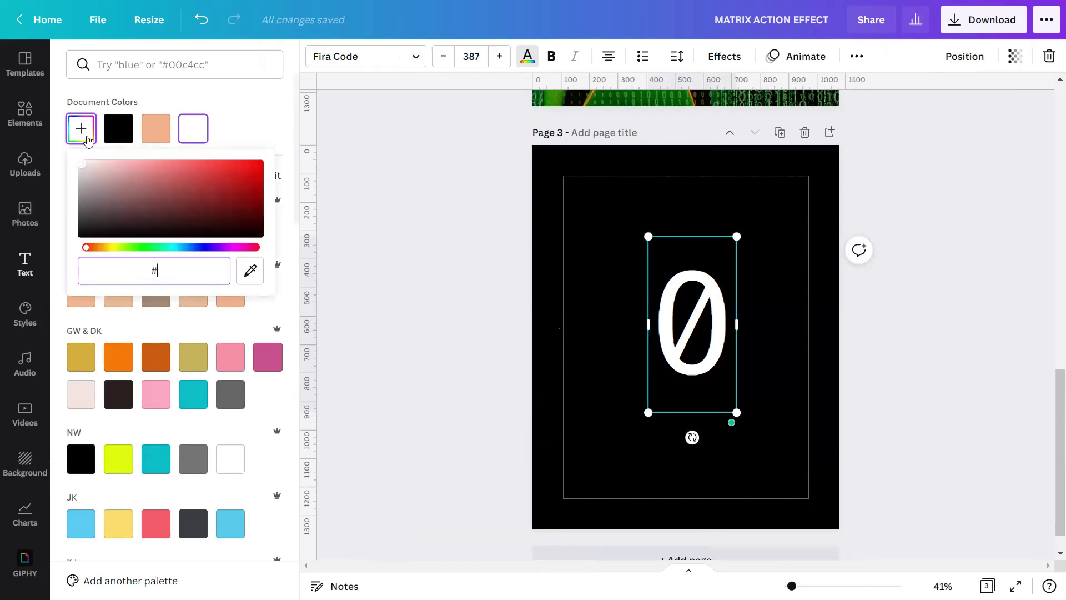
text(7ED)
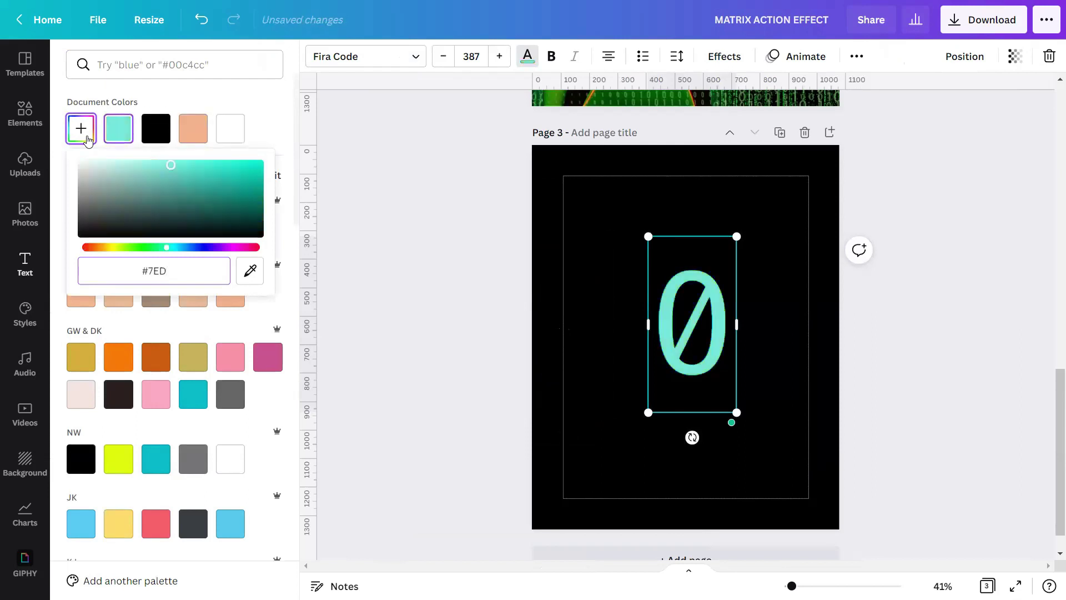
text(957)
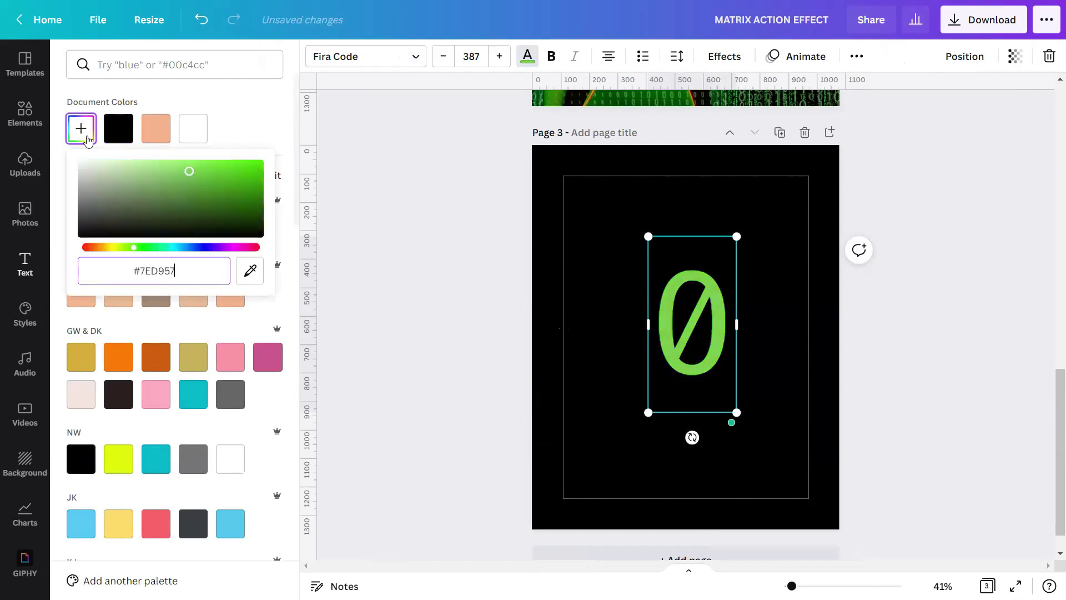
click(373, 217)
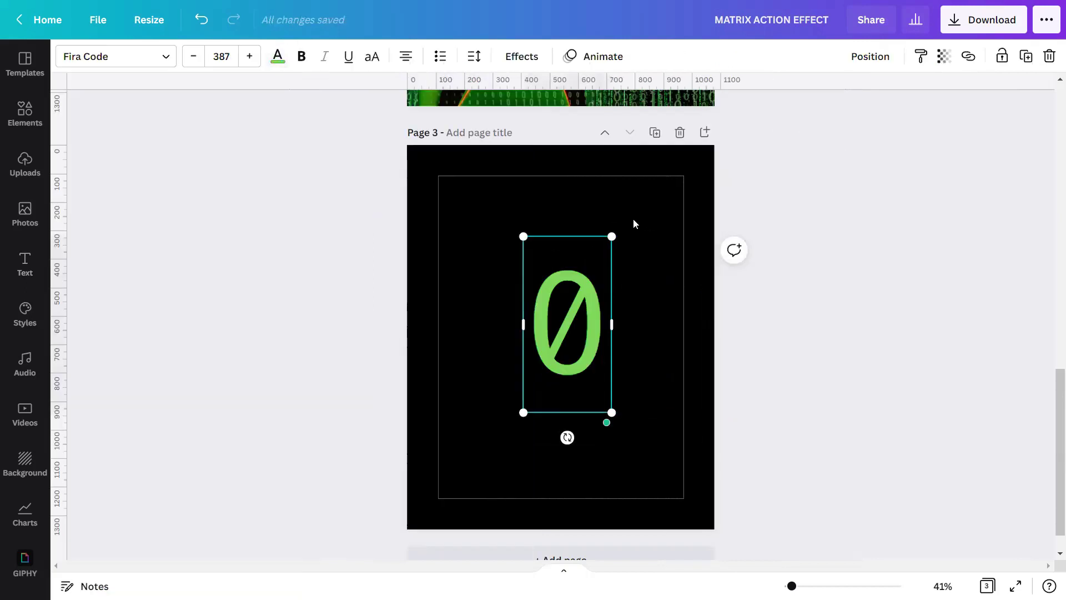
Apply the Neon text effect to the green 0
click(525, 56)
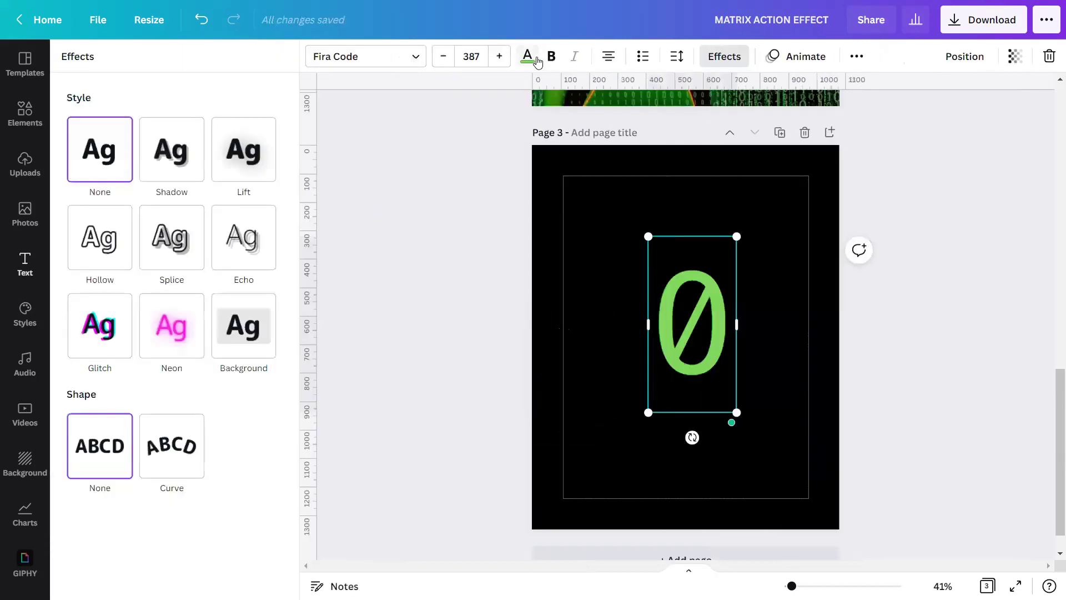
click(162, 323)
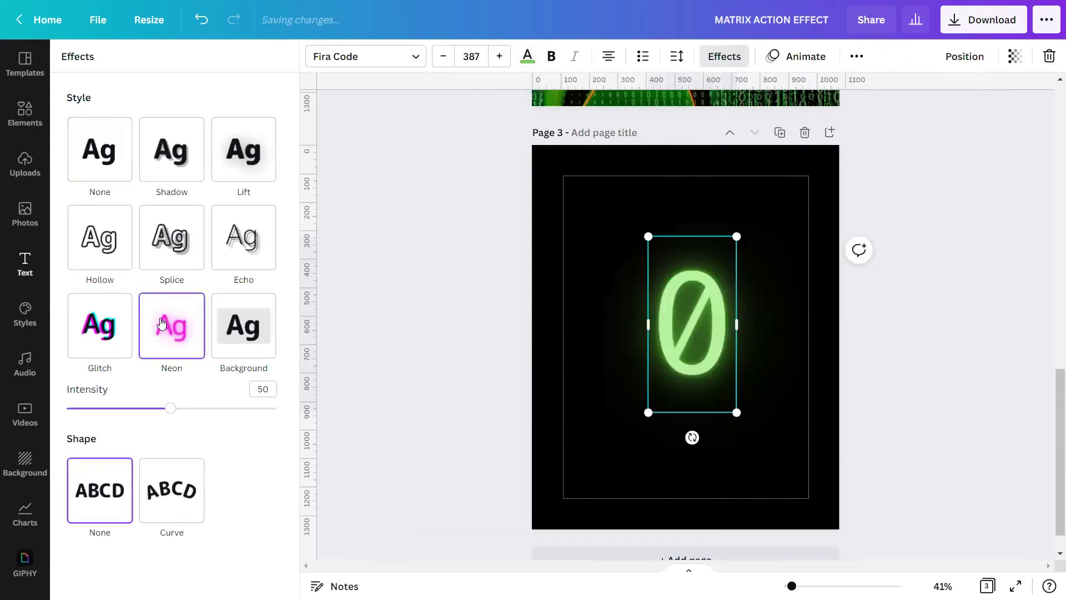
click(405, 315)
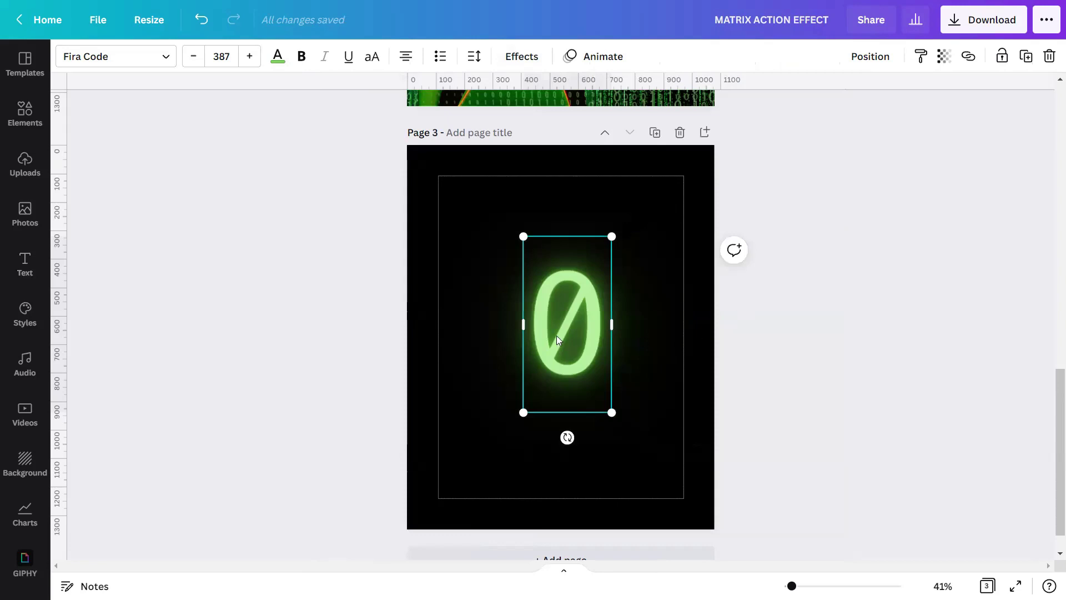
Delete the empty third page
scroll(556, 335, up, 6)
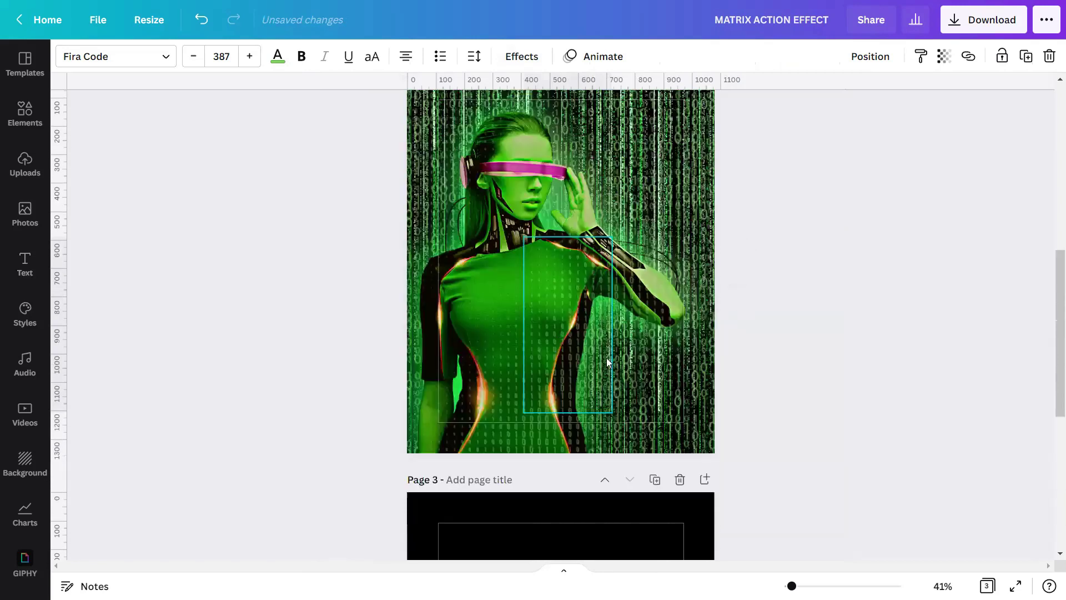
click(680, 479)
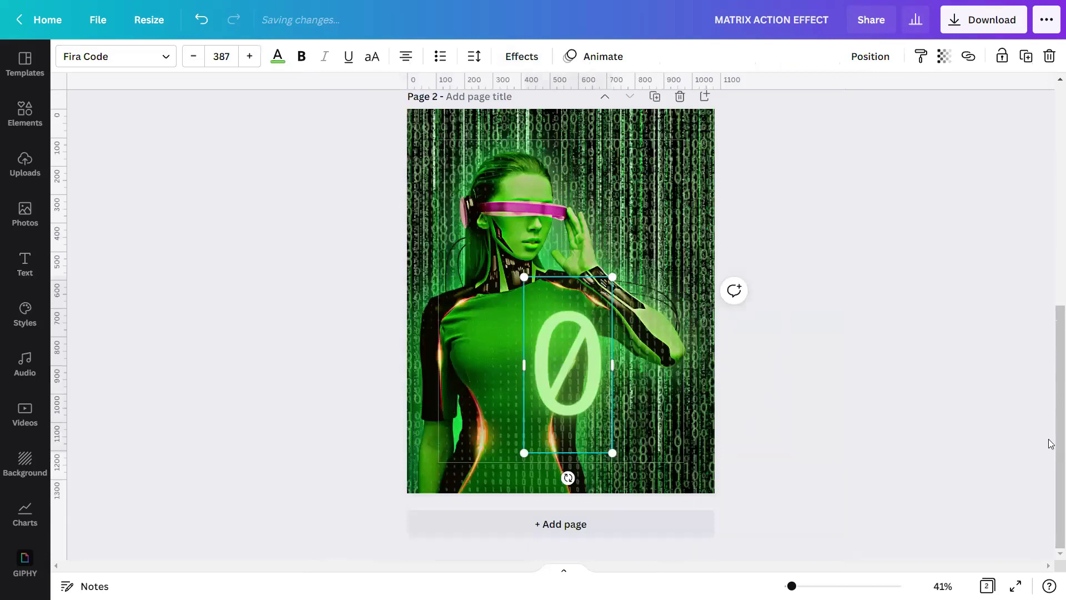
scroll(1055, 438, up, 1)
click(517, 505)
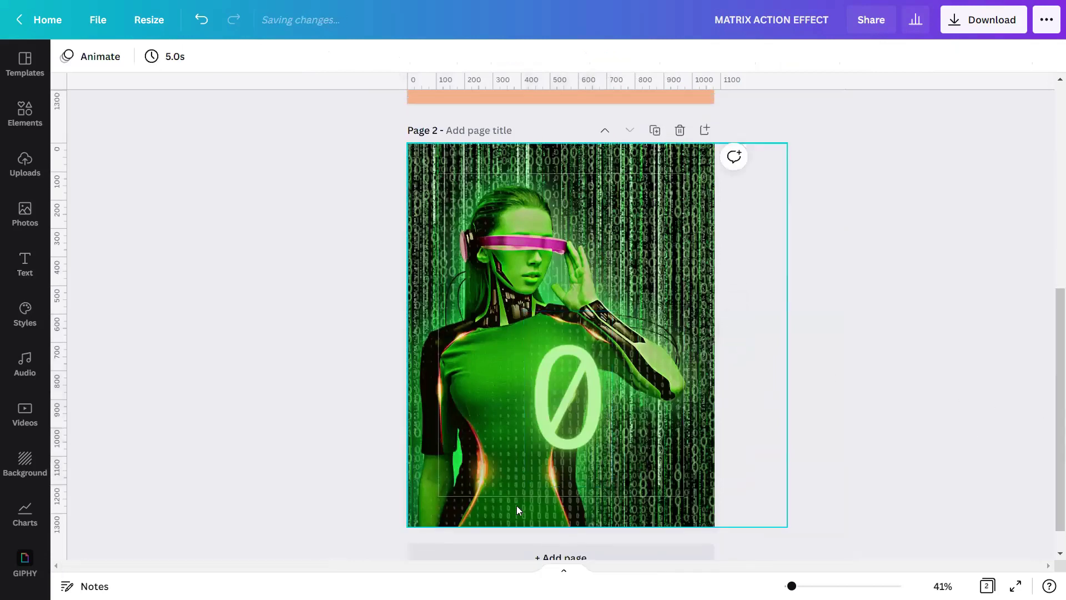
Shrink the neon 0 on page 2 to about a third and duplicate it onto the image
click(536, 476)
drag(524, 486, 666, 303)
key(ctrl+d)
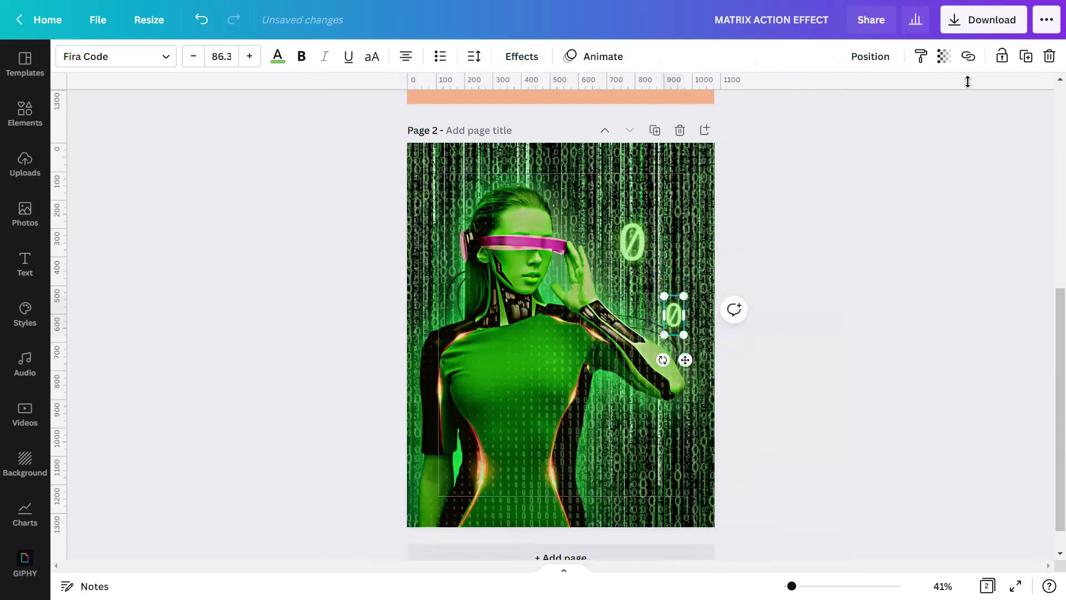
click(1026, 56)
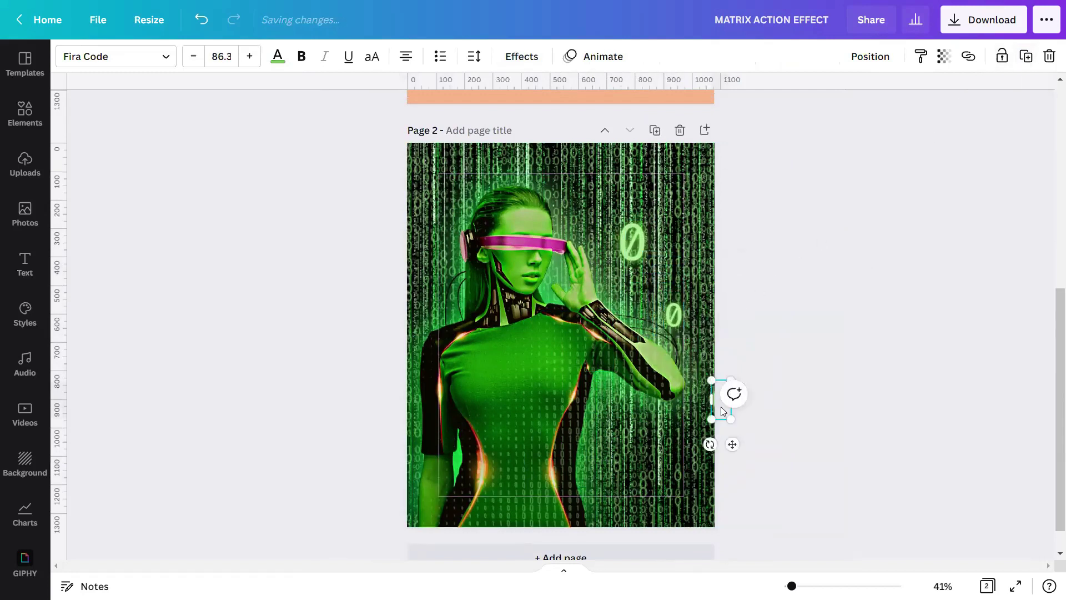
drag(730, 444, 582, 555)
Add three more varied-size 0 copies, including the woman's left side and waist, one at size 125
click(1021, 60)
drag(586, 461, 608, 371)
mouse_move(625, 408)
mouse_down()
mouse_move(633, 416)
mouse_move(620, 398)
mouse_up()
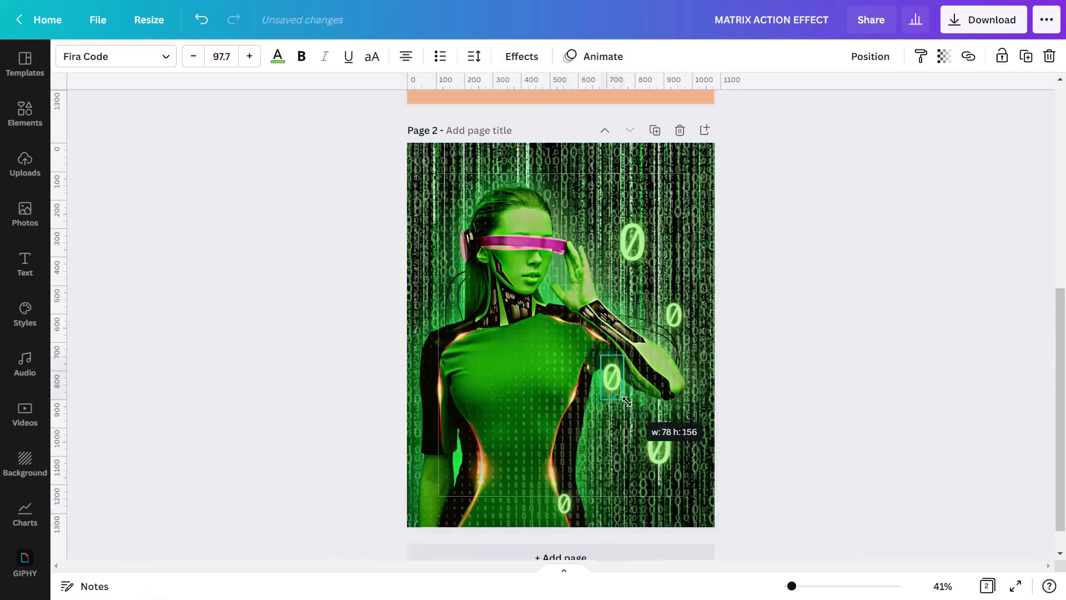
click(1027, 57)
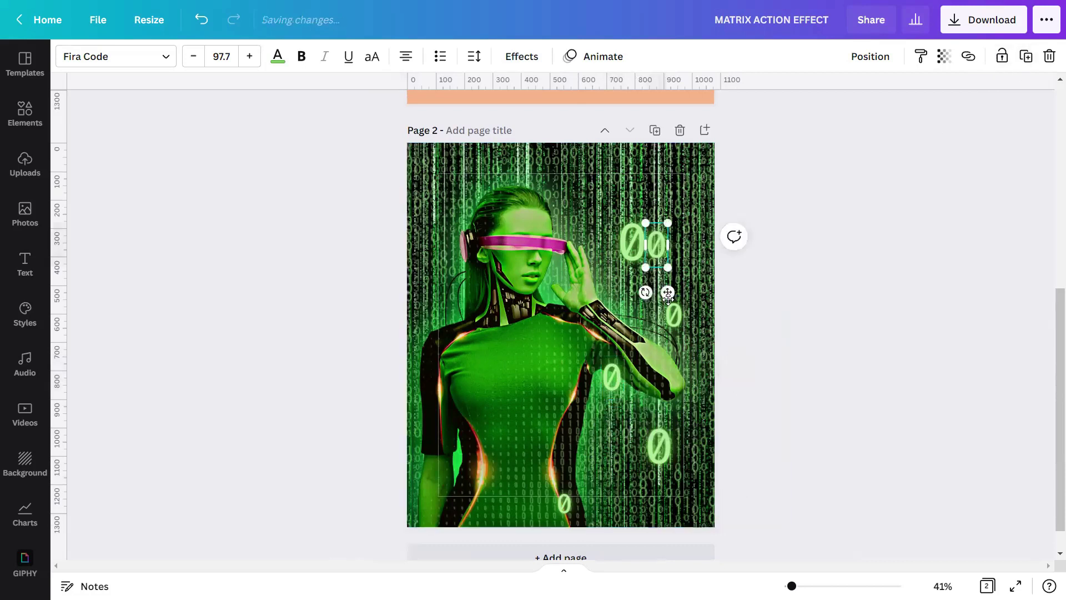
drag(667, 292, 435, 423)
drag(433, 384, 438, 378)
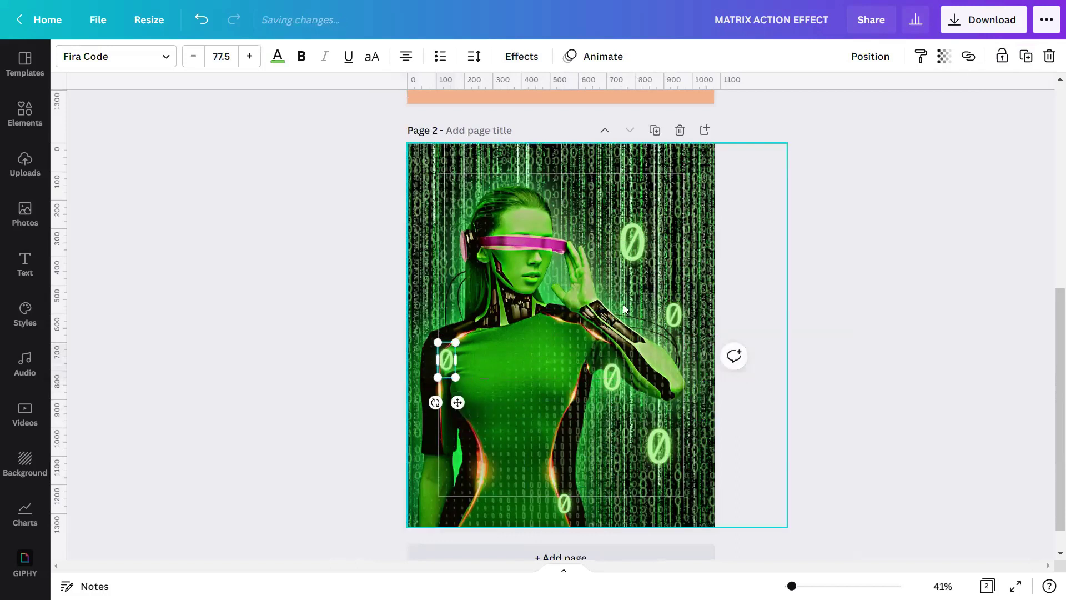
click(1026, 56)
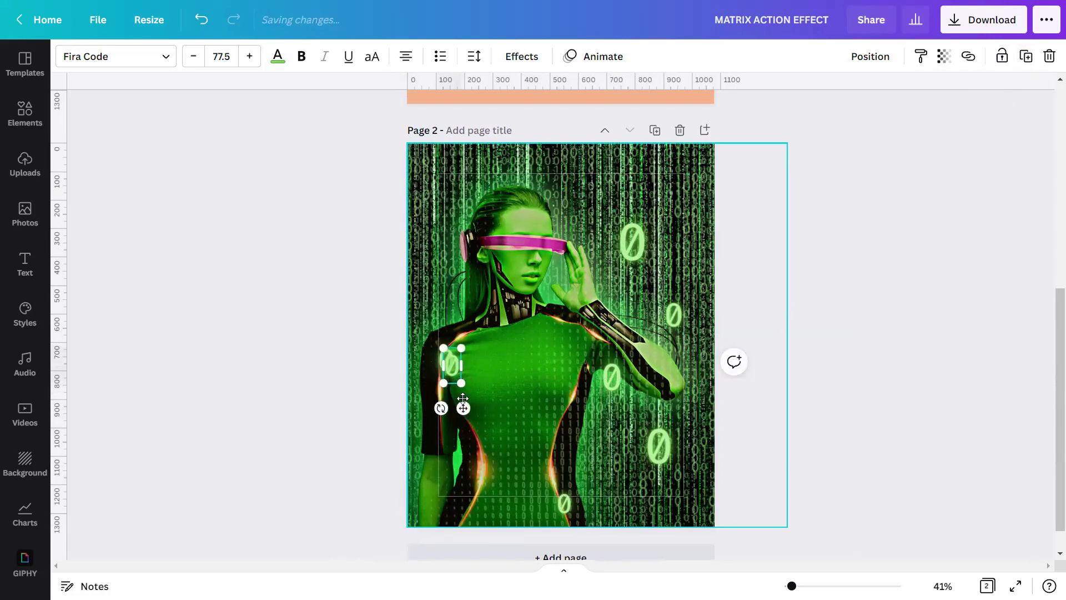
drag(463, 408, 495, 519)
drag(493, 461, 504, 437)
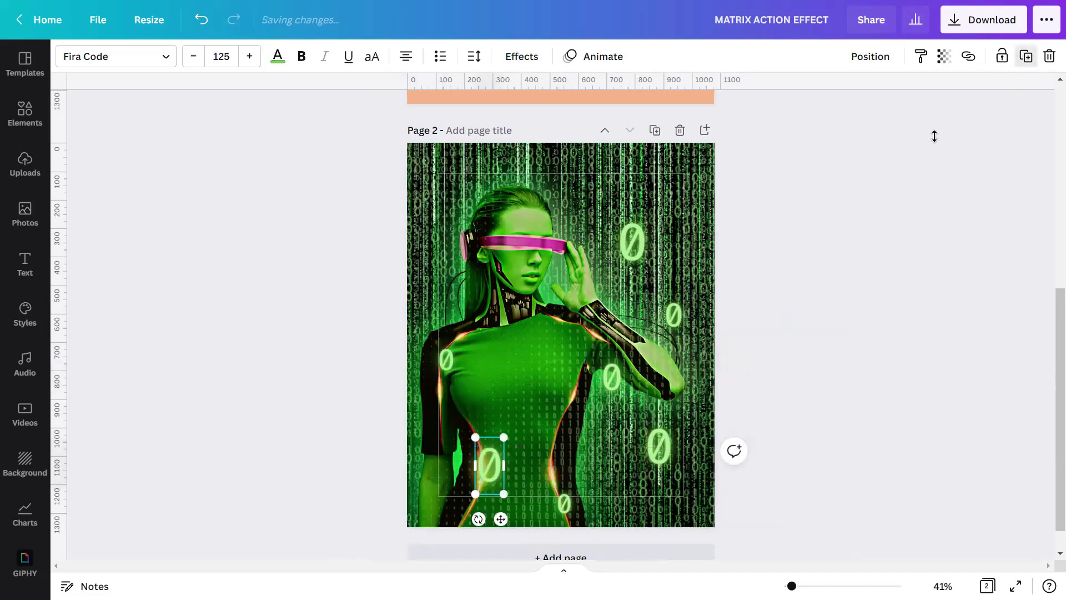
Turn a copied 0 at the top left into a 1 and copy it to the page centre
alt+drag(501, 519, 452, 261)
double_click(439, 217)
text(1)
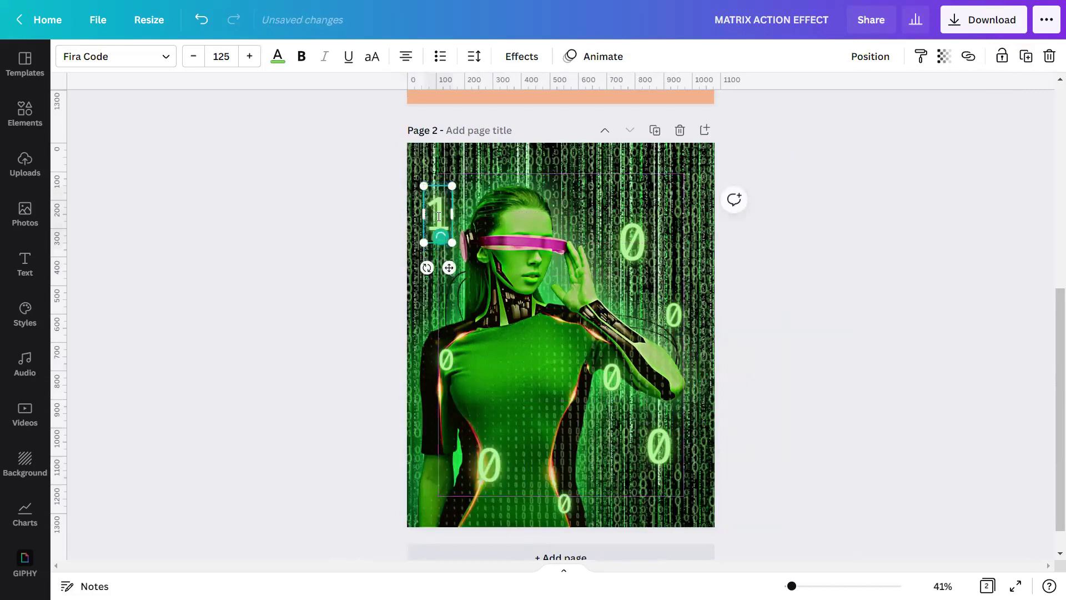
click(338, 245)
click(435, 216)
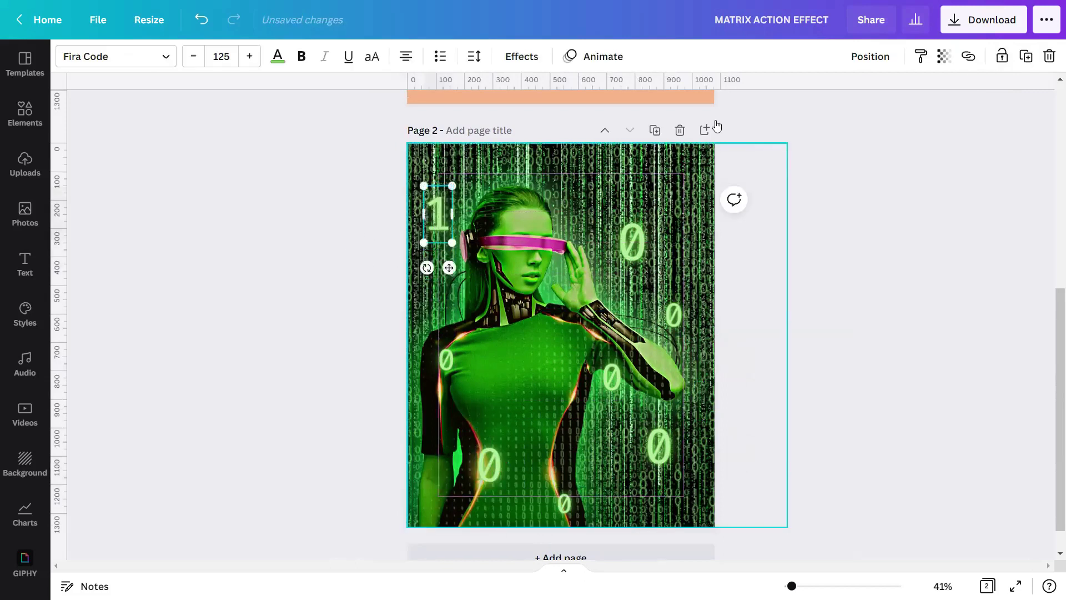
drag(454, 255, 561, 350)
Nudge the 0 by the hand and the small bottom 0, and shrink the lower-left 0 to 97.7
mouse_move(617, 377)
mouse_down()
mouse_move(625, 383)
mouse_move(615, 397)
mouse_up()
click(859, 289)
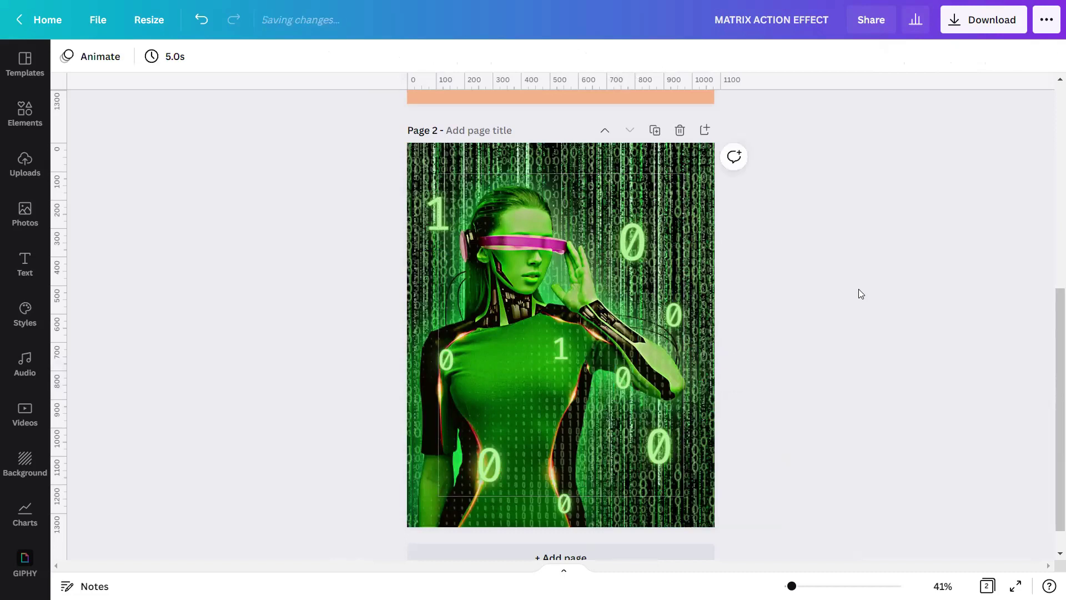
drag(566, 502, 573, 478)
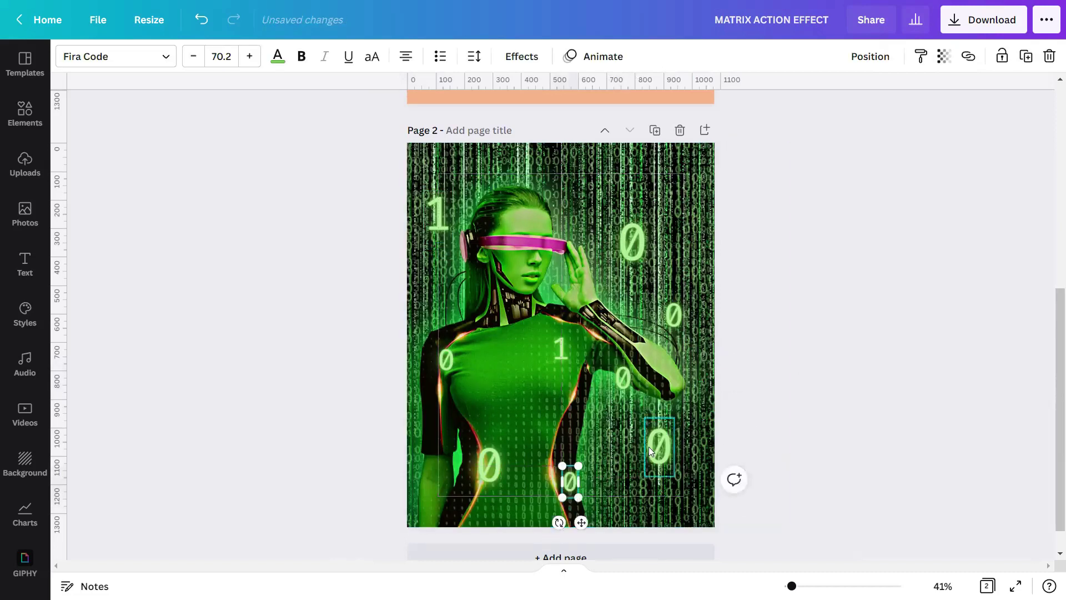
click(655, 464)
click(492, 471)
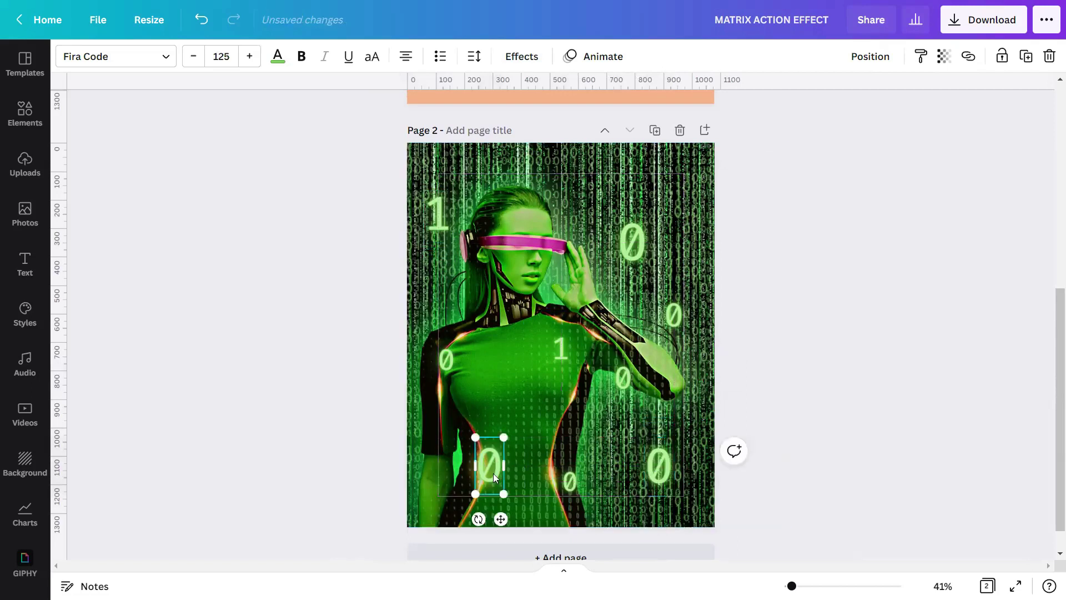
drag(496, 486, 497, 481)
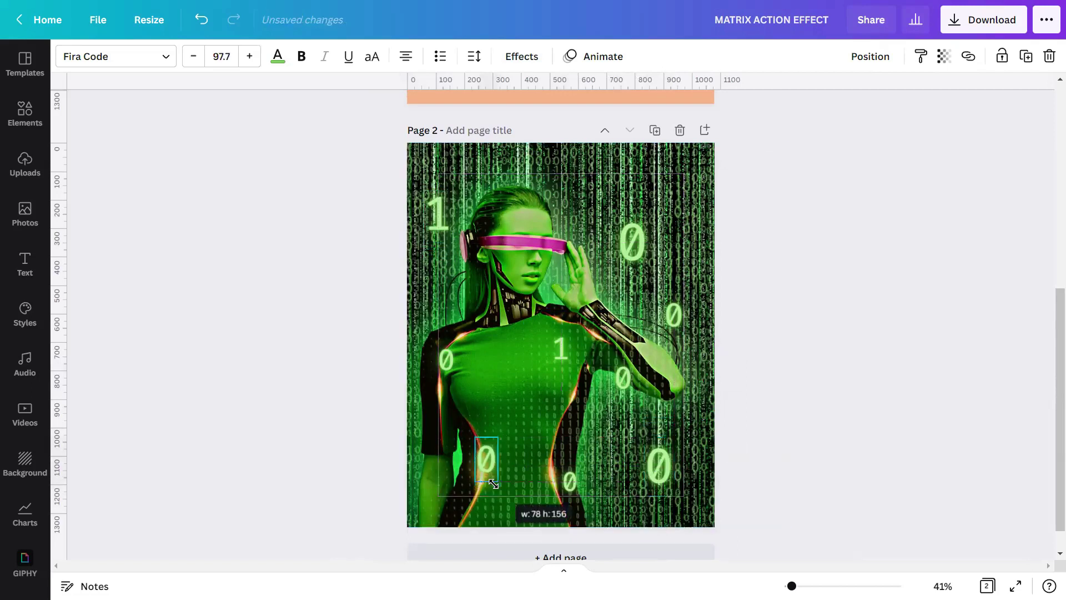
click(809, 294)
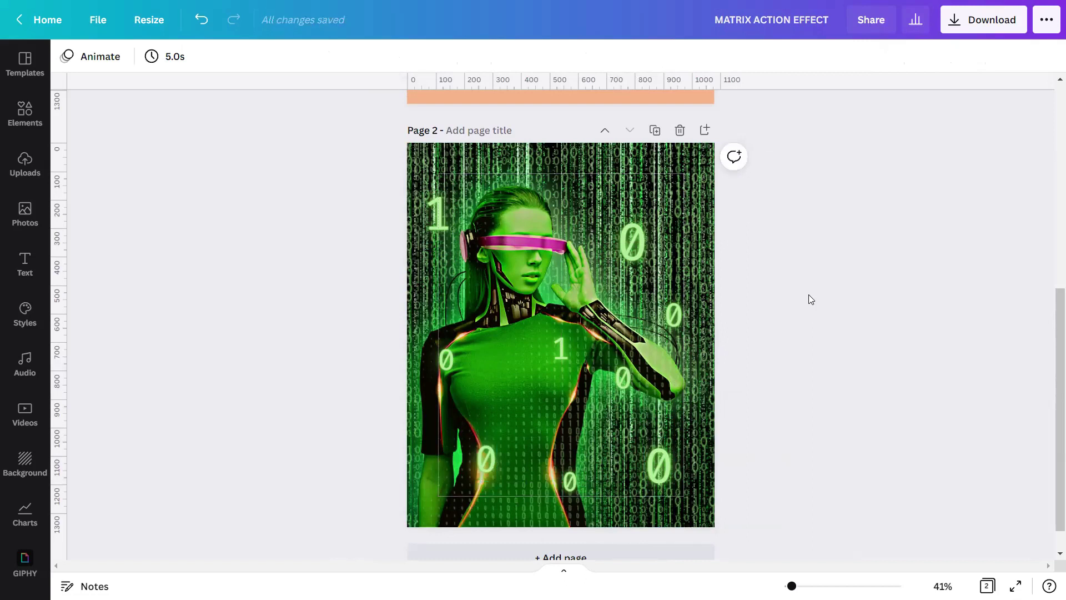
scroll(1050, 404, down, 1)
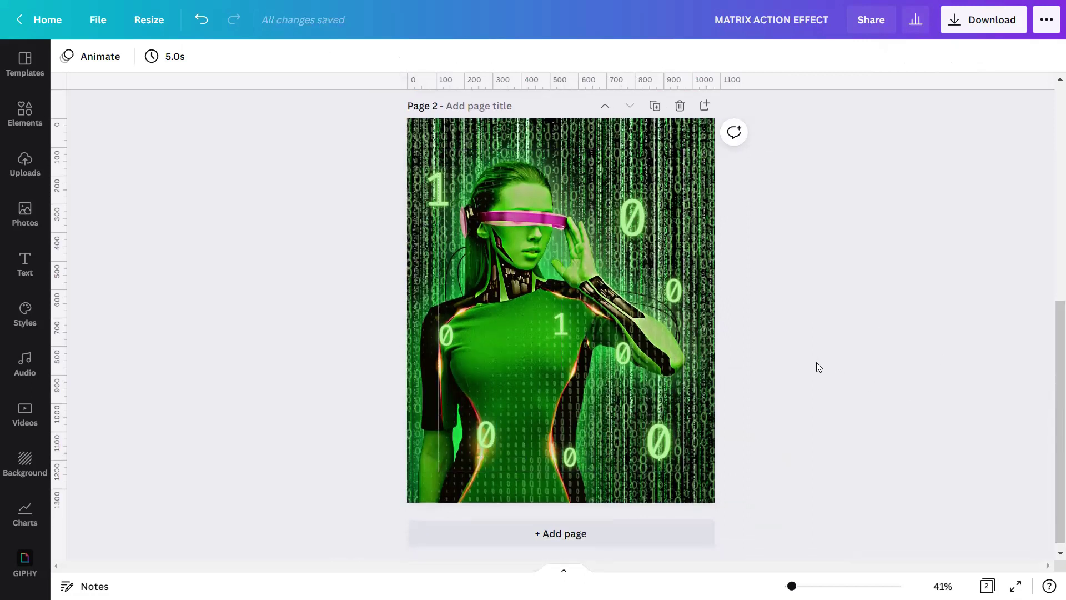
Group all nine digits, shrink the group slightly and centre it on page 2
drag(793, 152, 291, 518)
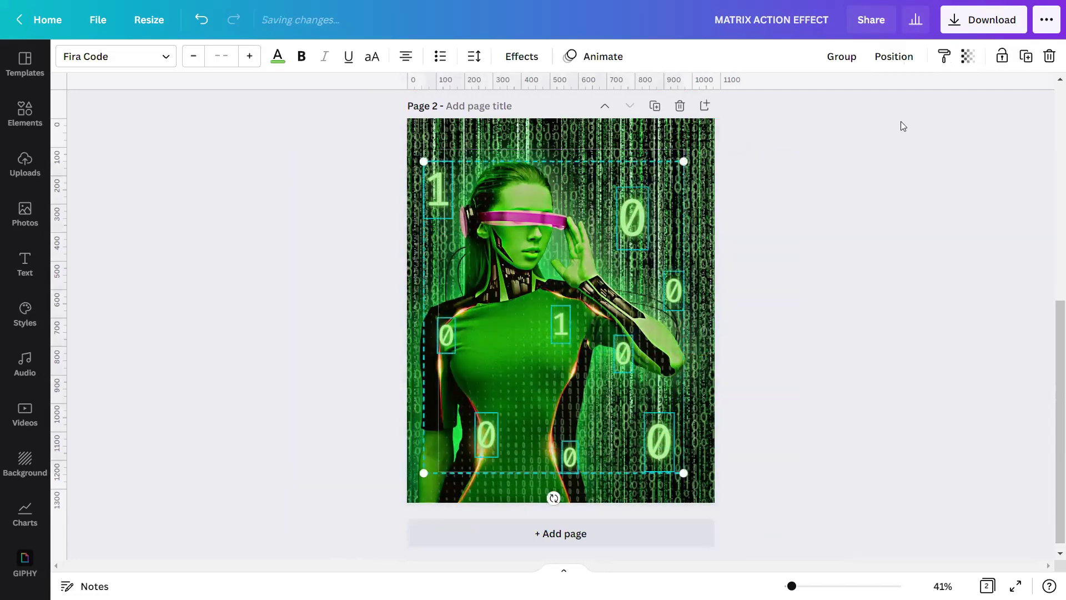
click(849, 58)
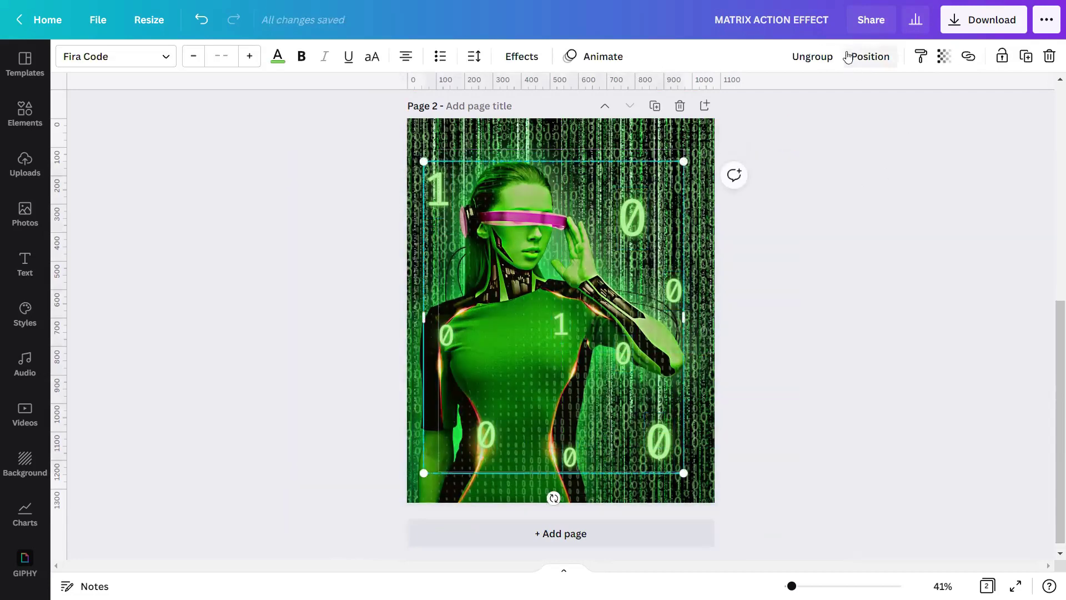
mouse_move(684, 161)
mouse_down()
mouse_move(678, 184)
mouse_move(684, 160)
mouse_up()
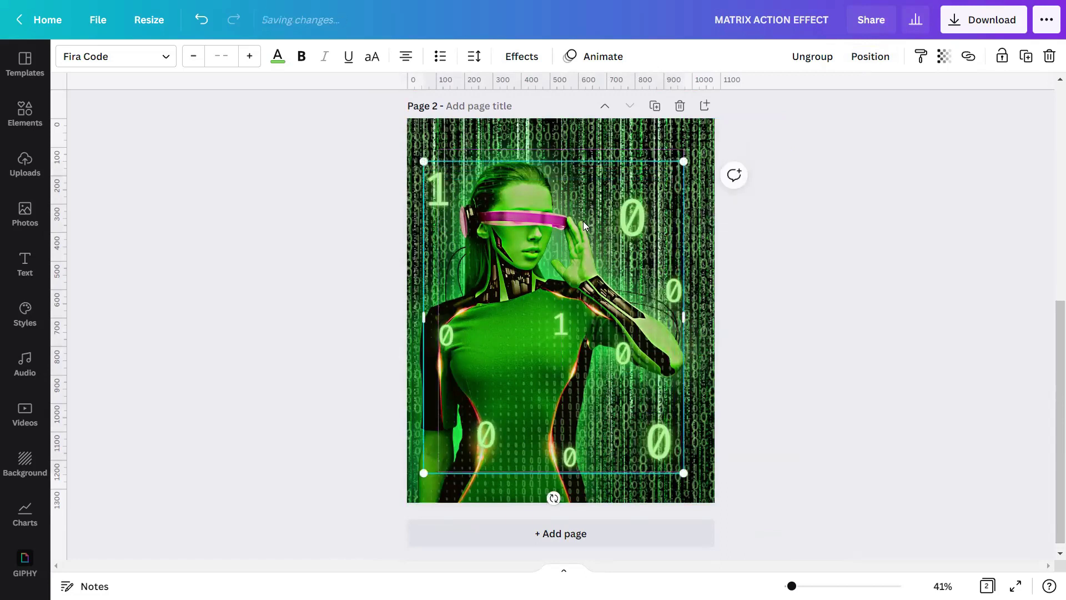
drag(585, 218, 624, 227)
click(845, 298)
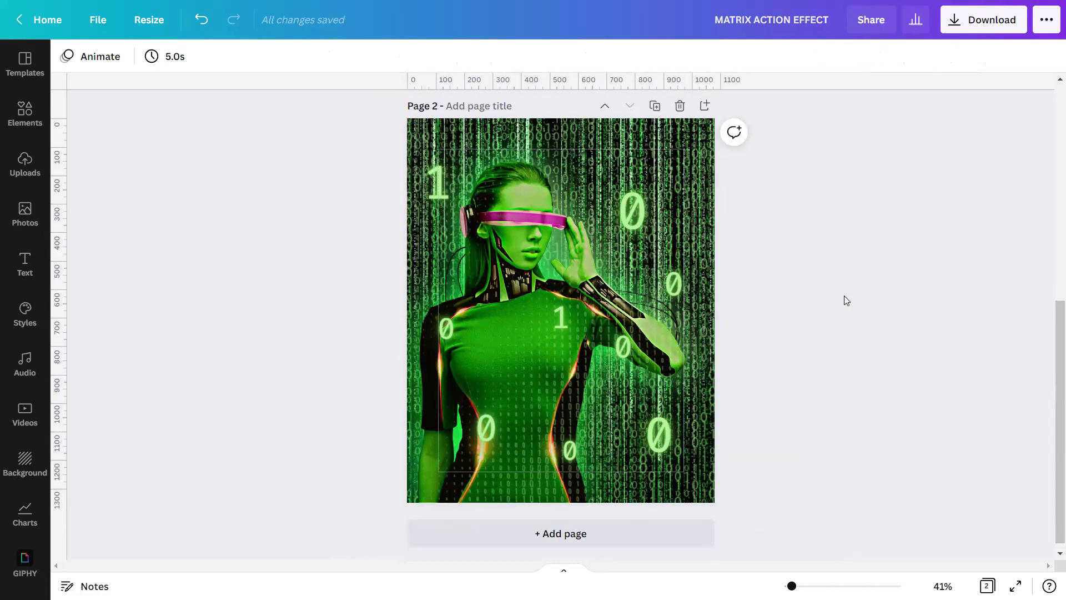
Present page 2 full screen
click(1016, 586)
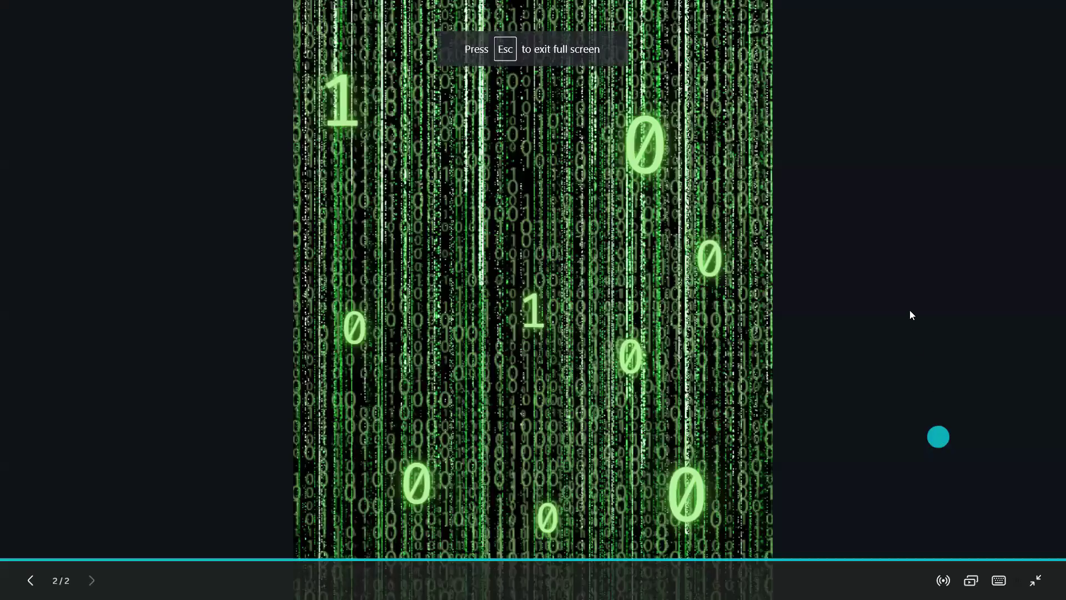